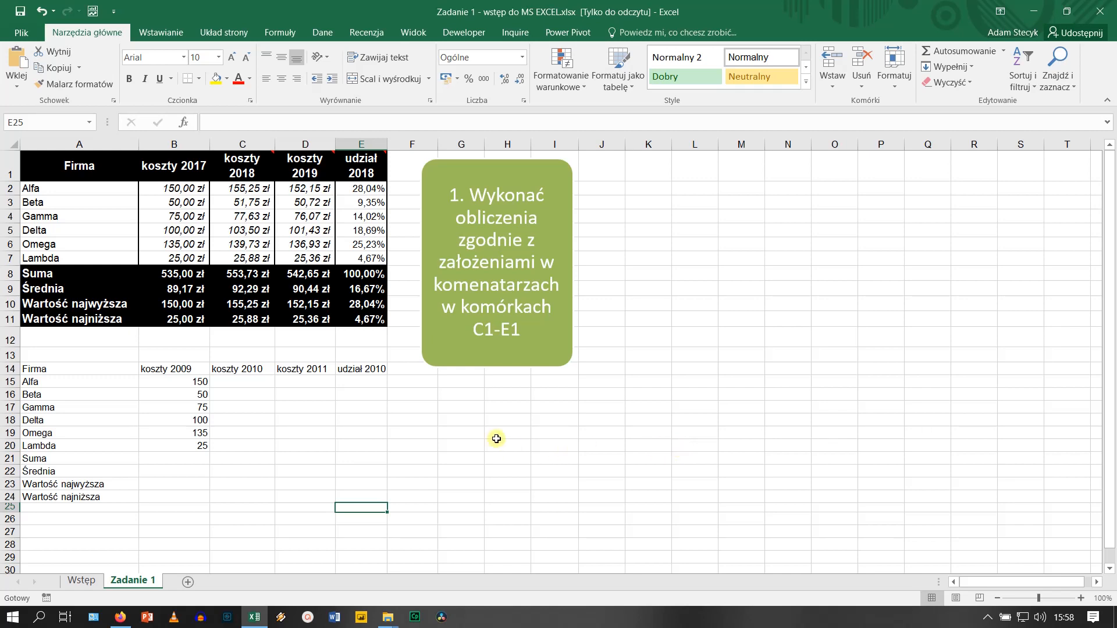
# Select columns A, B and C and rows 1 and 3 one at a time to demonstrate the sheet's structure.
pyautogui.click(96, 144)
pyautogui.click(156, 144)
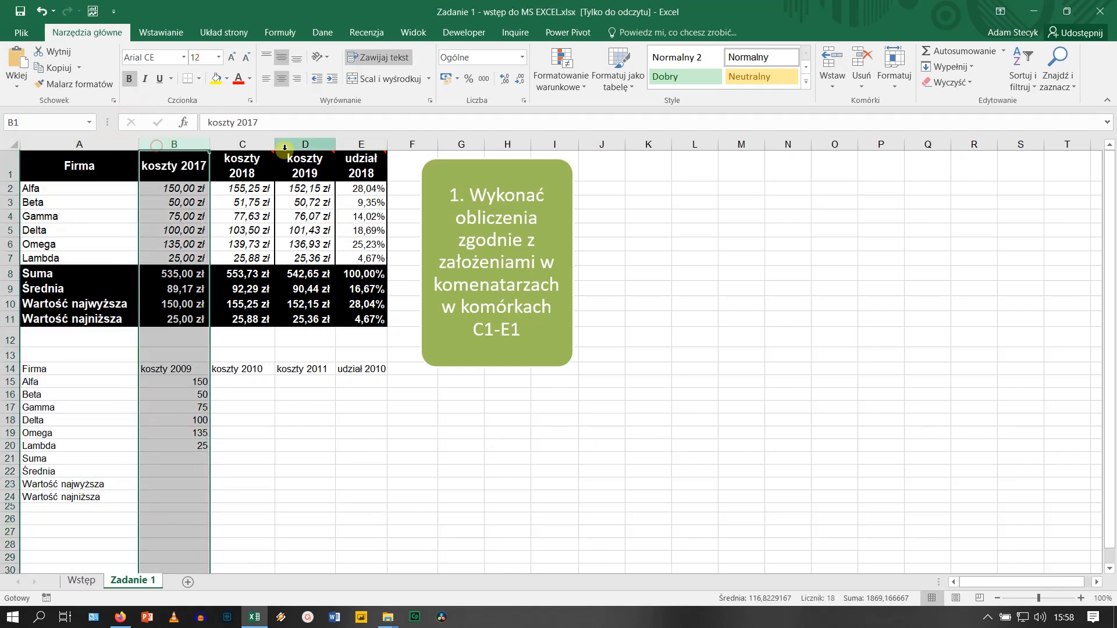
pyautogui.click(245, 144)
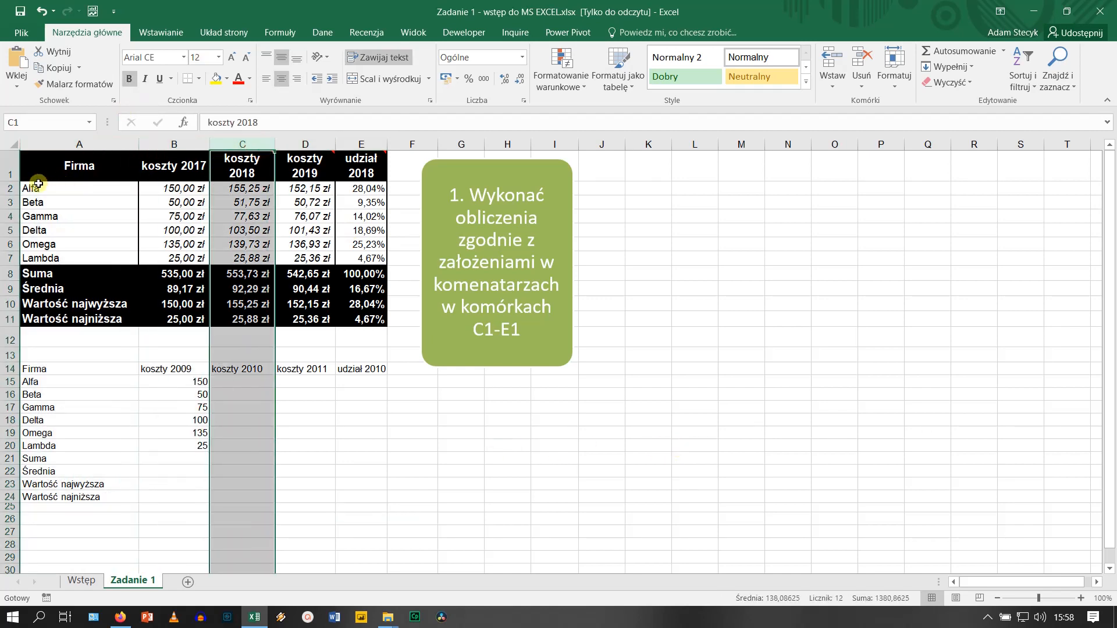
pyautogui.click(10, 174)
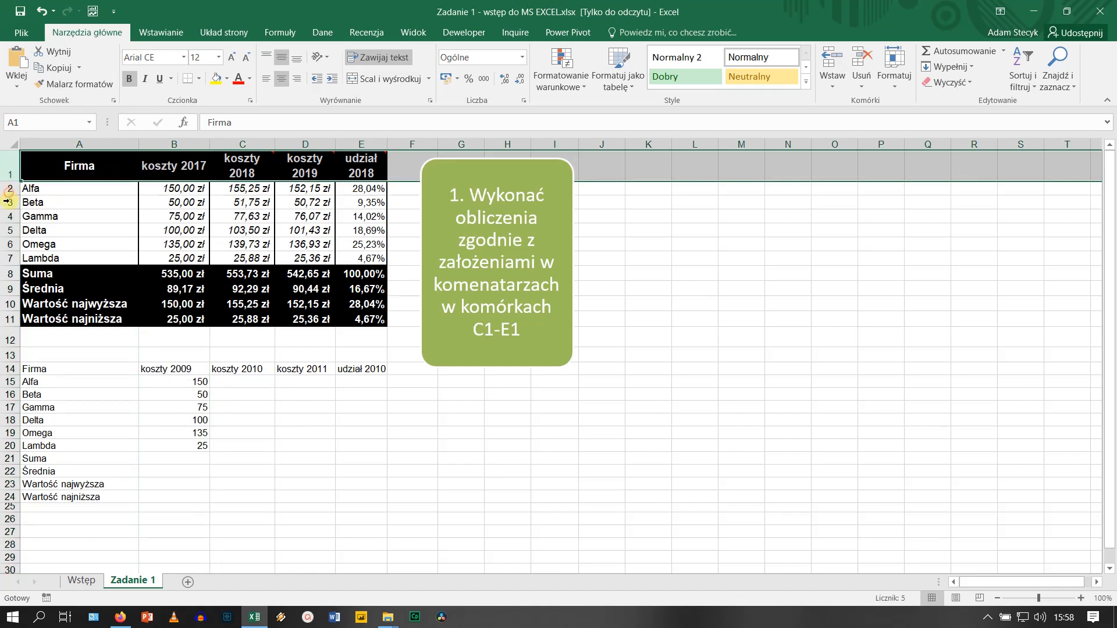
pyautogui.click(10, 203)
pyautogui.click(710, 361)
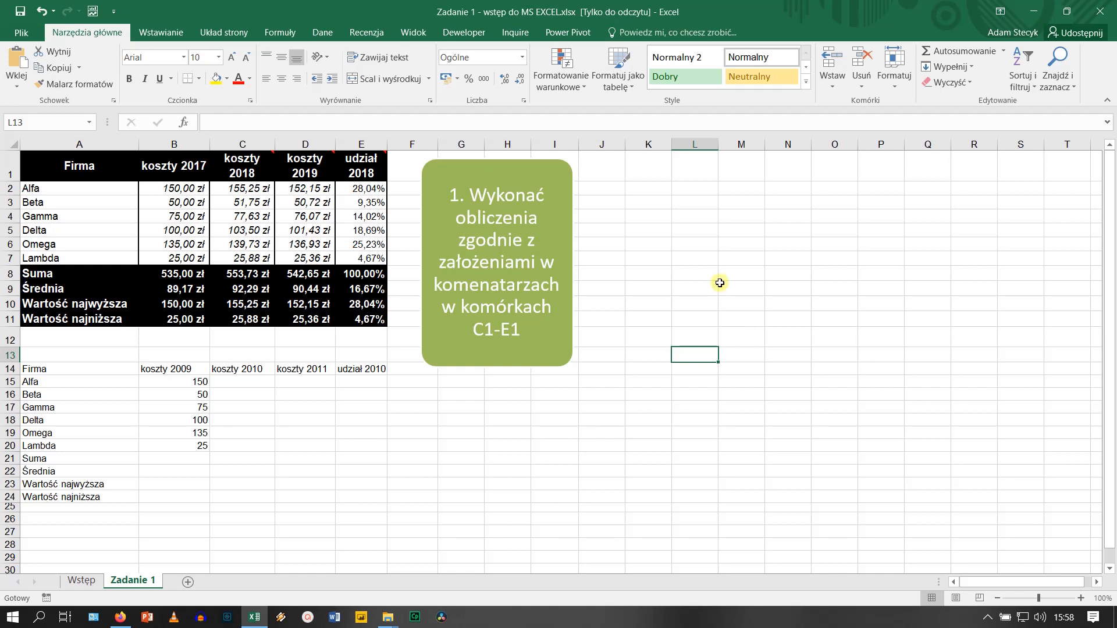
# Select the single cell K2 and the rectangular block K4:N10, and clear the block selection.
pyautogui.click(653, 190)
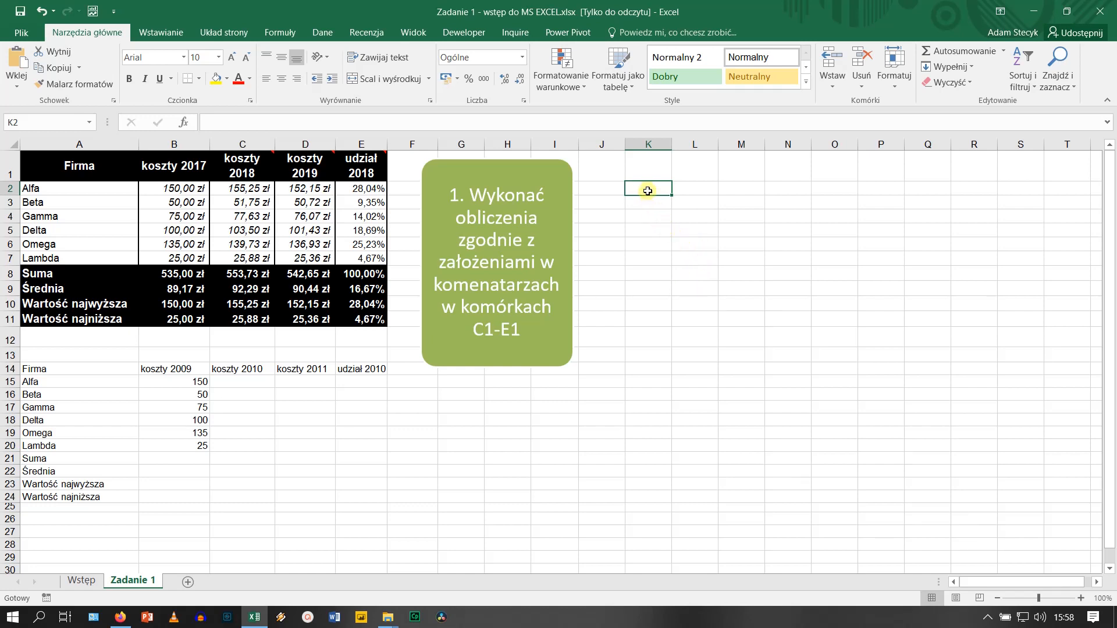
pyautogui.moveTo(648, 214); pyautogui.dragTo(790, 307)
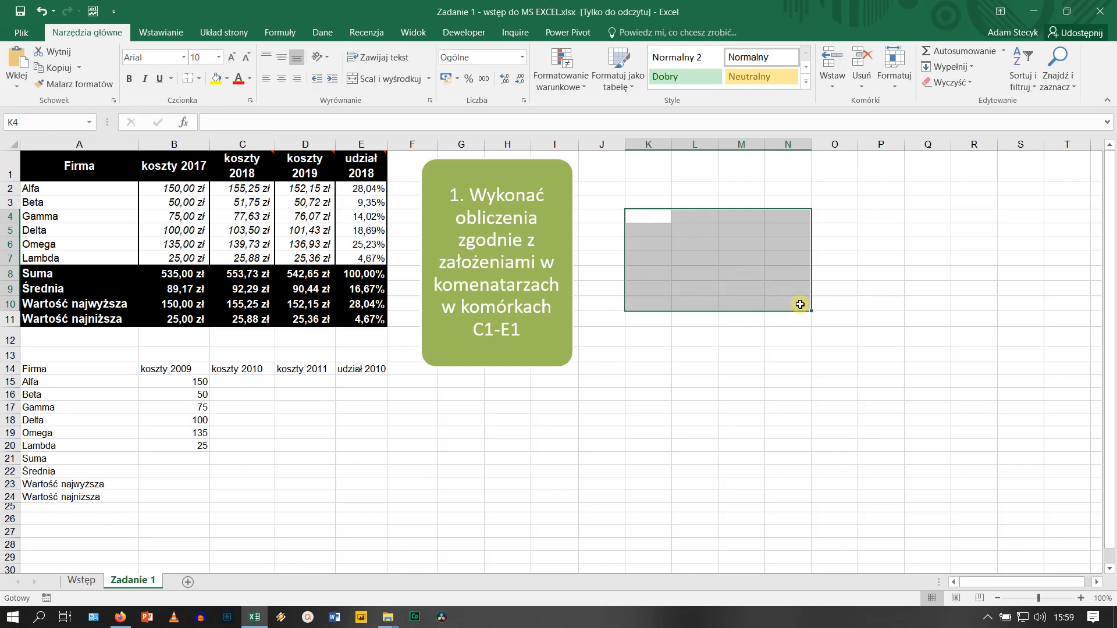
pyautogui.click(800, 304)
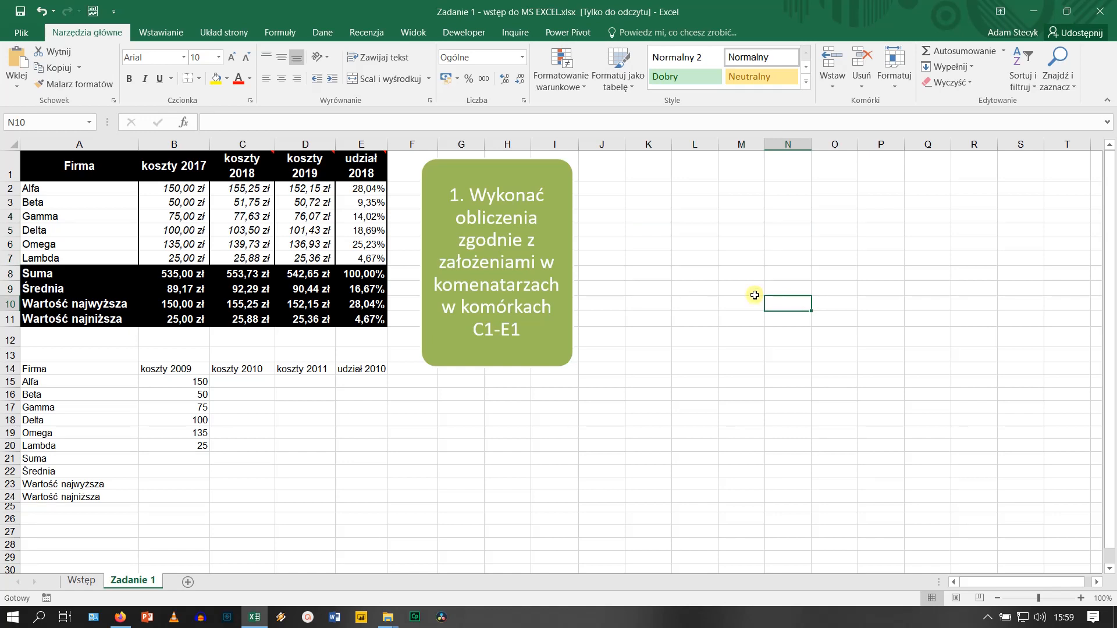
# Select the three non-adjacent ranges K2:K11, M2:M11 and O2:O11 at the same time.
pyautogui.moveTo(650, 186); pyautogui.dragTo(650, 314)
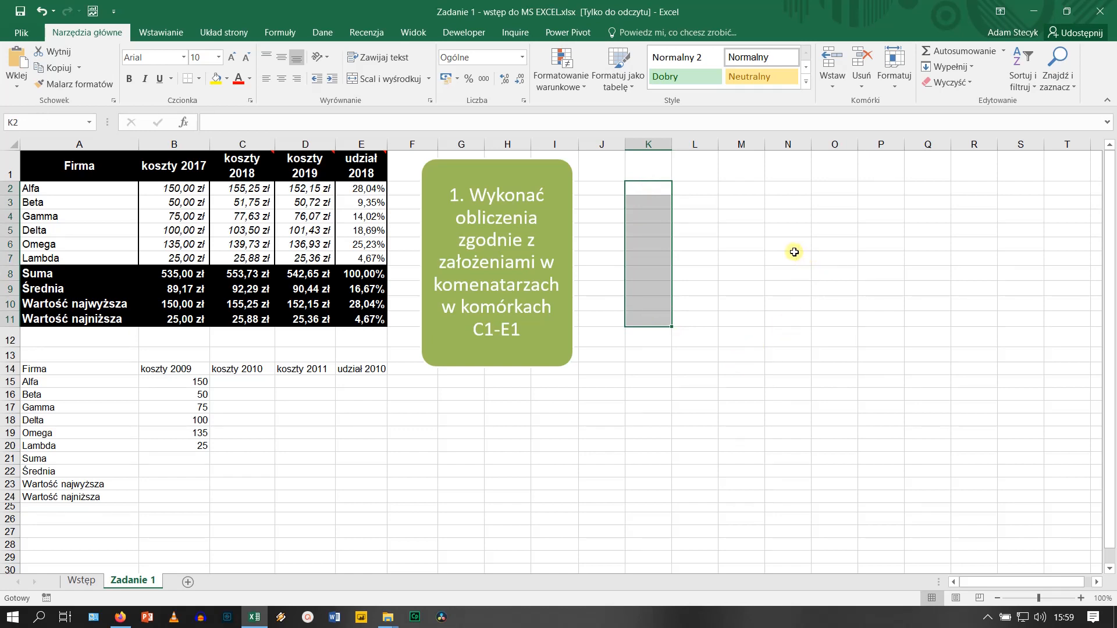
pyautogui.moveTo(748, 189); pyautogui.dragTo(746, 320)
pyautogui.moveTo(838, 188); pyautogui.dragTo(835, 318)
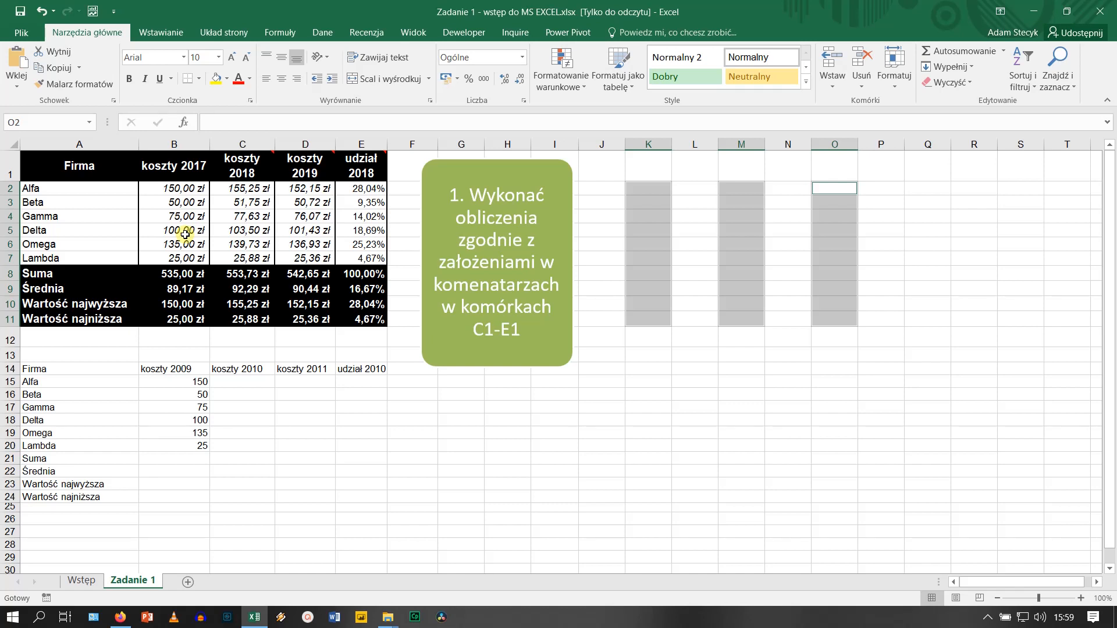
# Select the 2017 costs in B1:B7 together with the non-adjacent 2019 costs in D1:D7.
pyautogui.moveTo(180, 156); pyautogui.dragTo(178, 256)
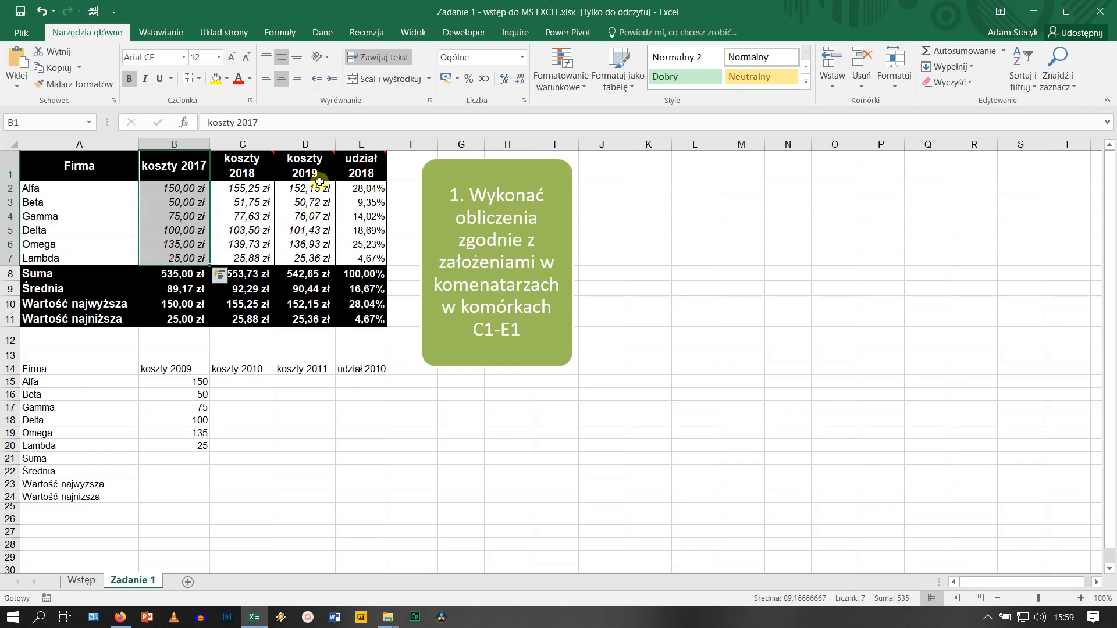
pyautogui.moveTo(311, 165)
pyautogui.moveTo(312, 165); pyautogui.dragTo(314, 259)
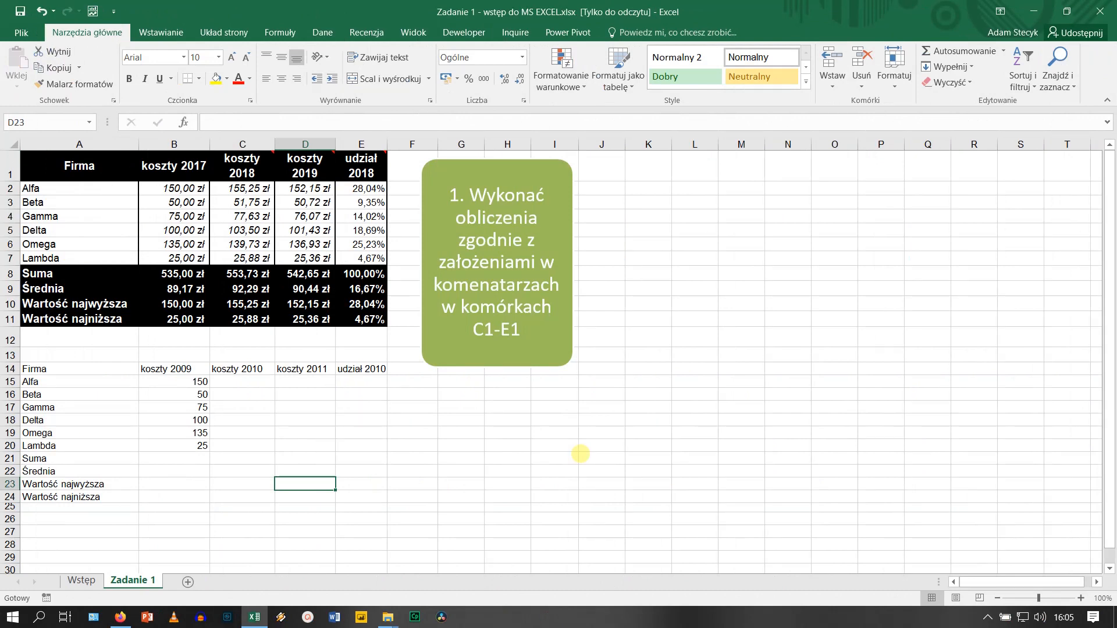
# Insert a 2-D clustered column chart from the adjacent range A1:C7, and delete the chart.
pyautogui.moveTo(84, 163); pyautogui.dragTo(234, 255)
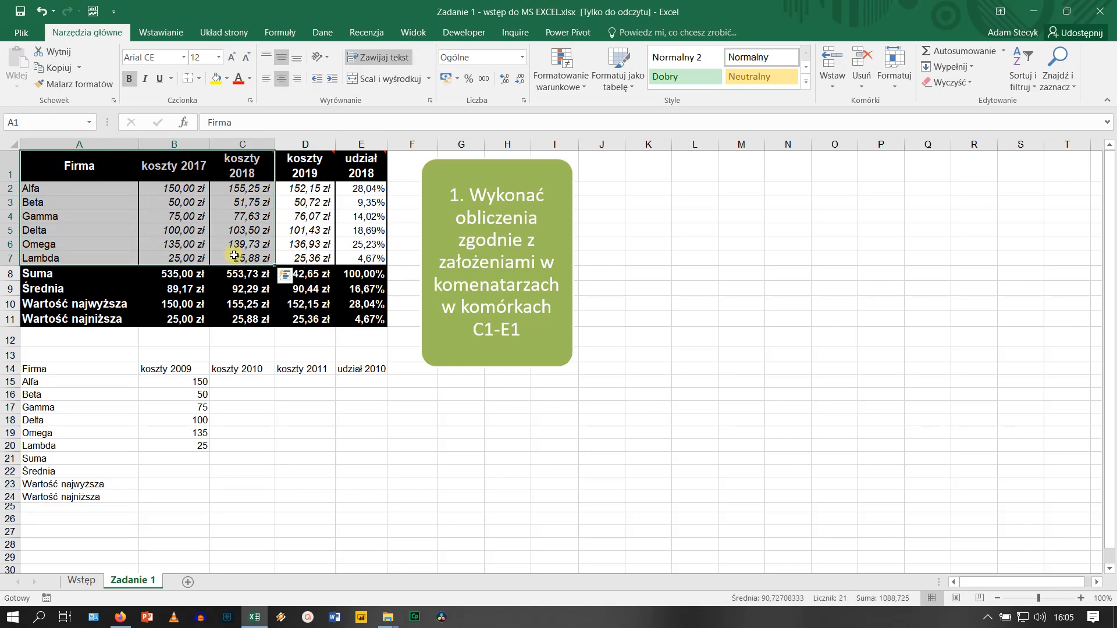
pyautogui.click(166, 33)
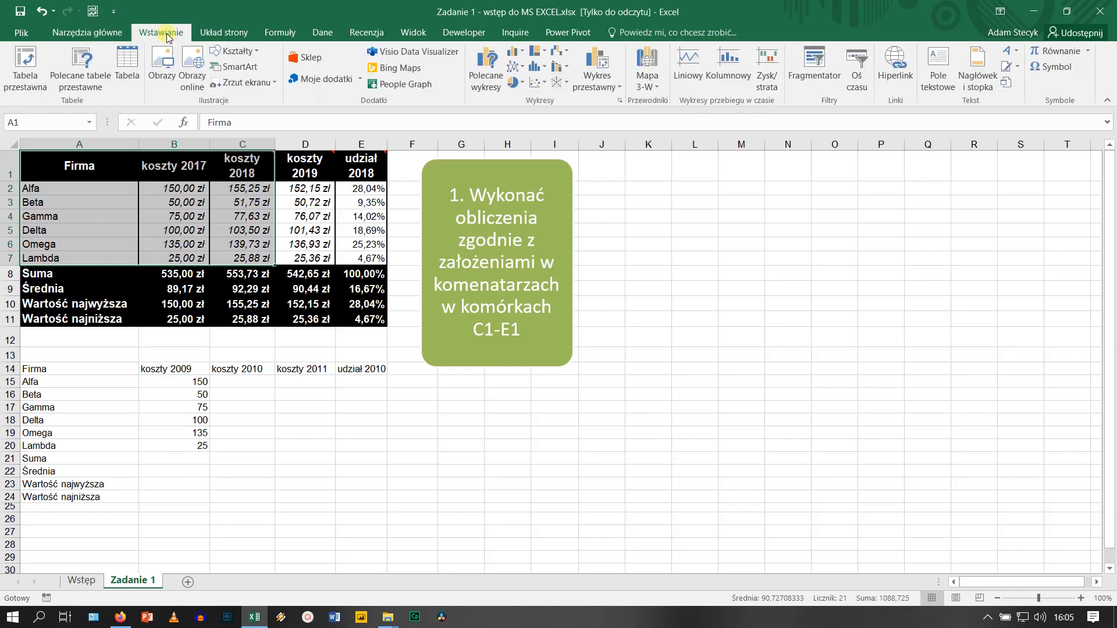
pyautogui.click(521, 51)
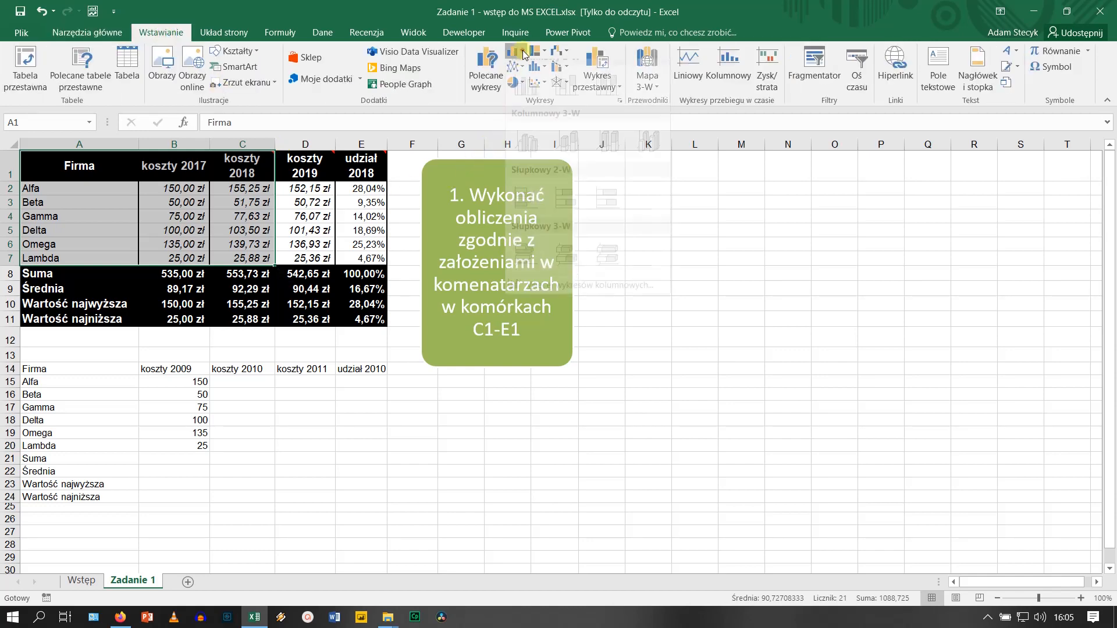
pyautogui.click(526, 95)
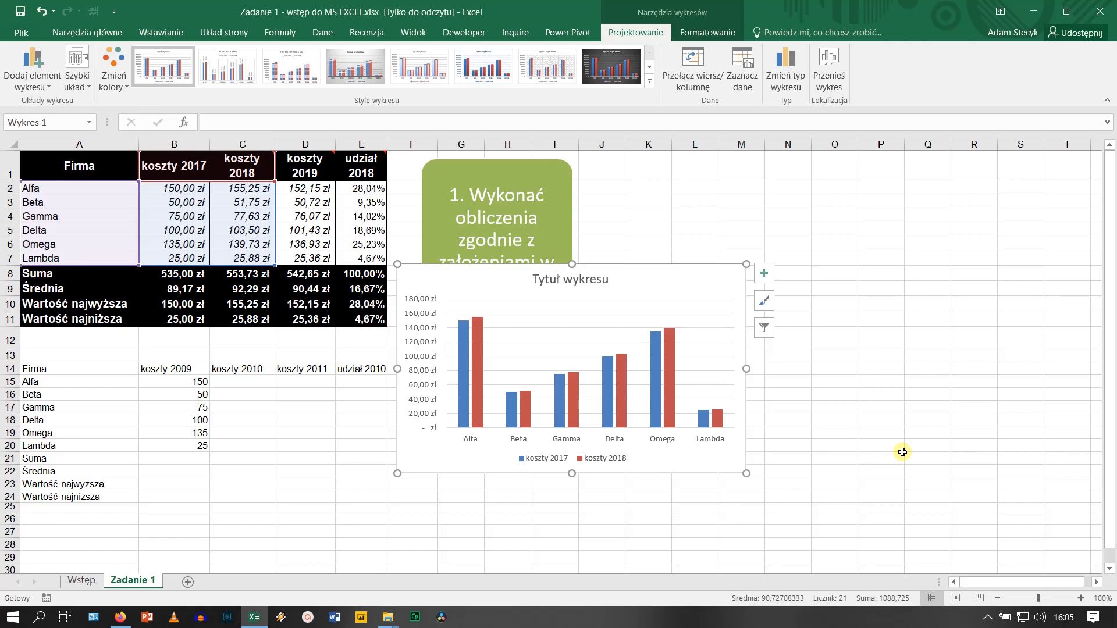
pyautogui.press('Delete')
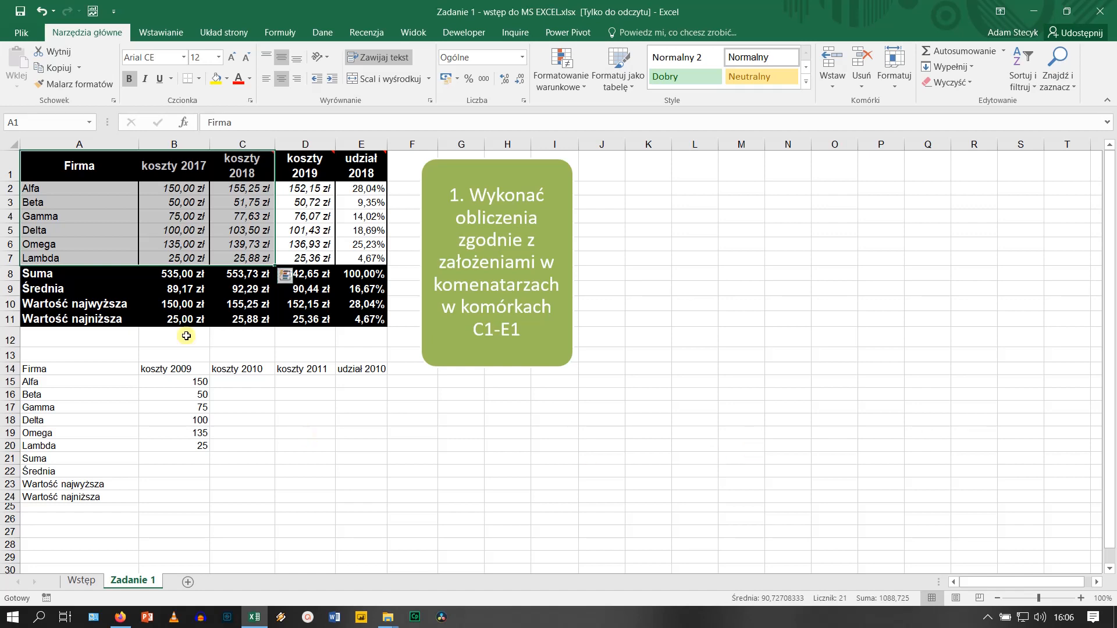
# Insert a 2-D clustered column chart from the non-adjacent ranges A1:B7 and D1:D7, and delete the chart.
pyautogui.moveTo(79, 156); pyautogui.dragTo(162, 262)
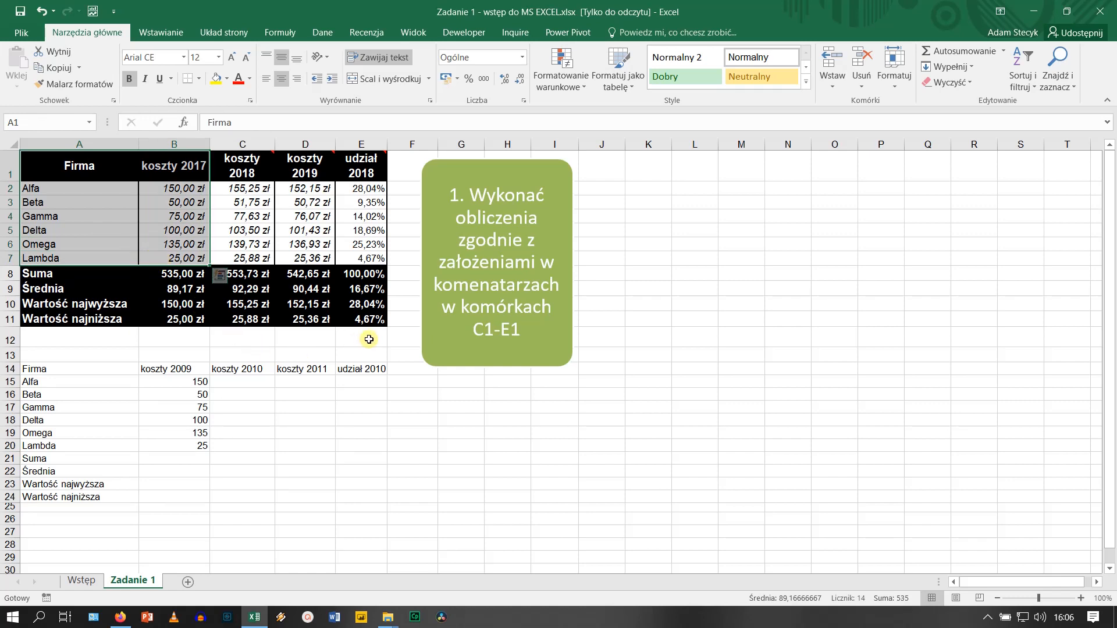
pyautogui.moveTo(315, 157)
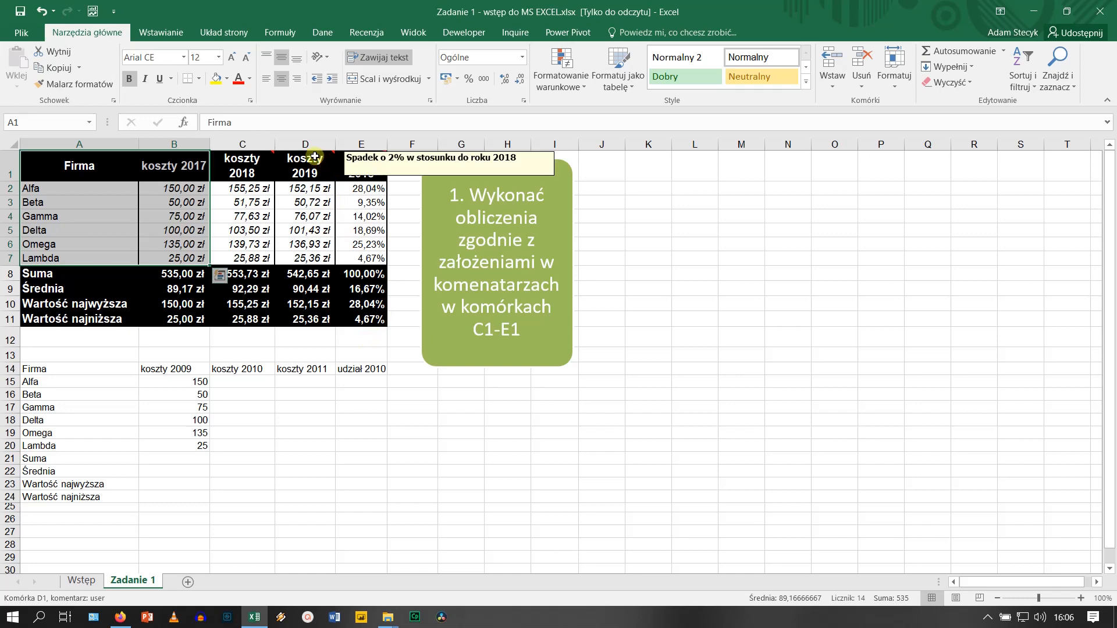
pyautogui.moveTo(315, 157); pyautogui.dragTo(314, 256)
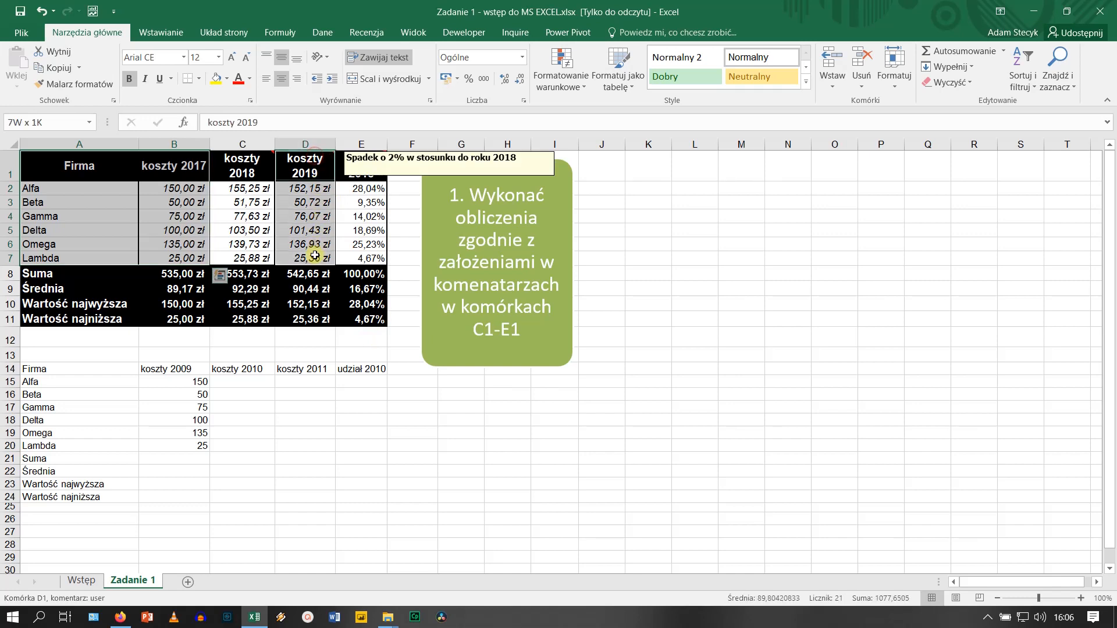
pyautogui.click(174, 33)
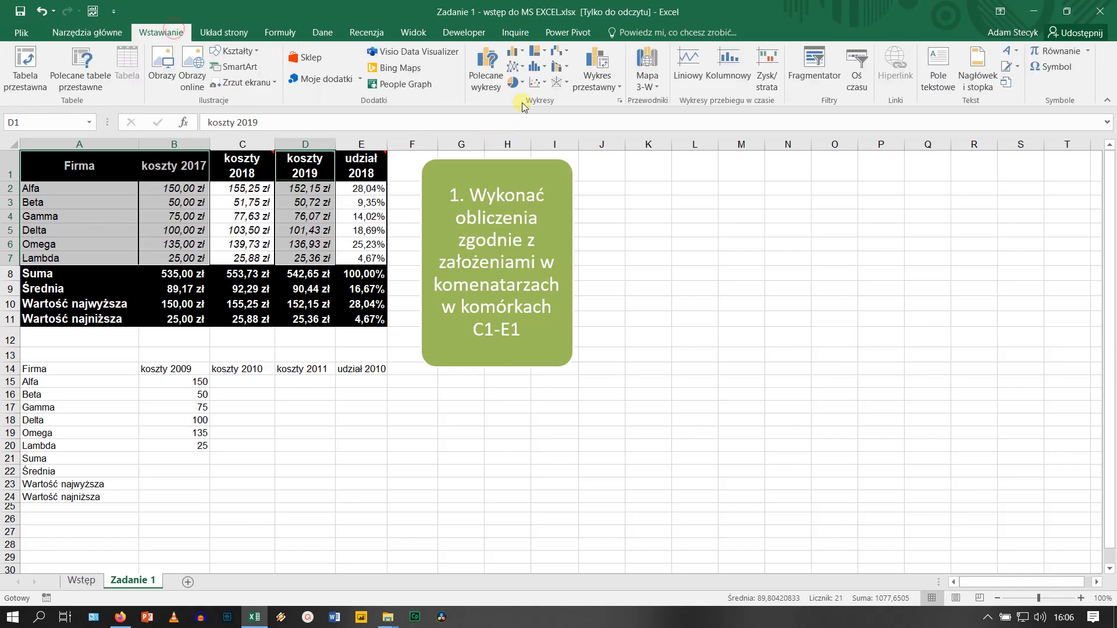
pyautogui.click(524, 54)
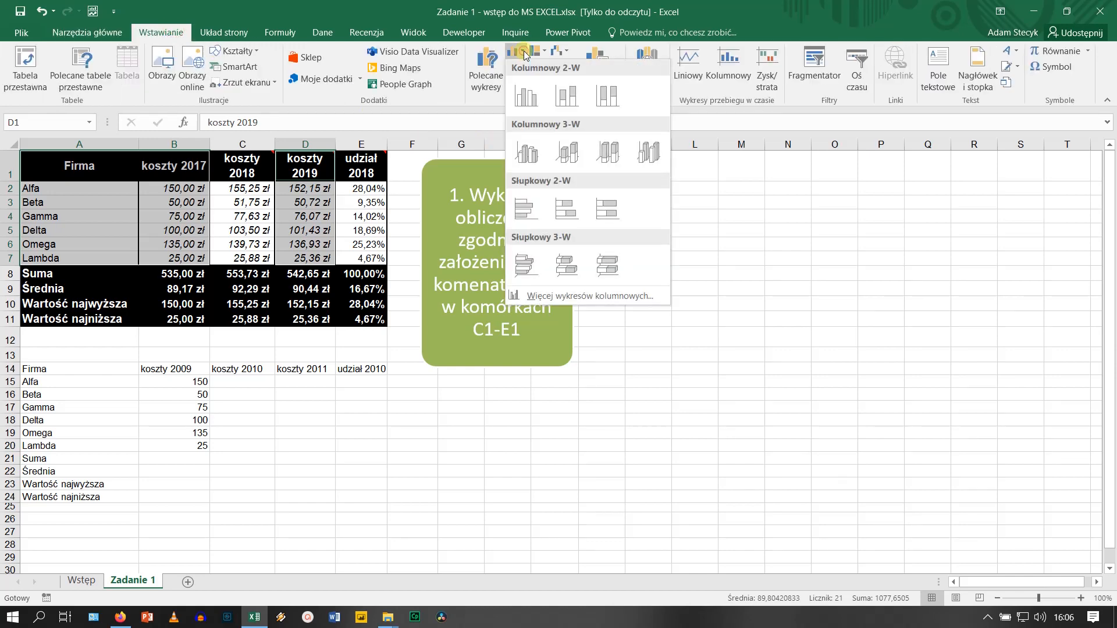
pyautogui.click(525, 97)
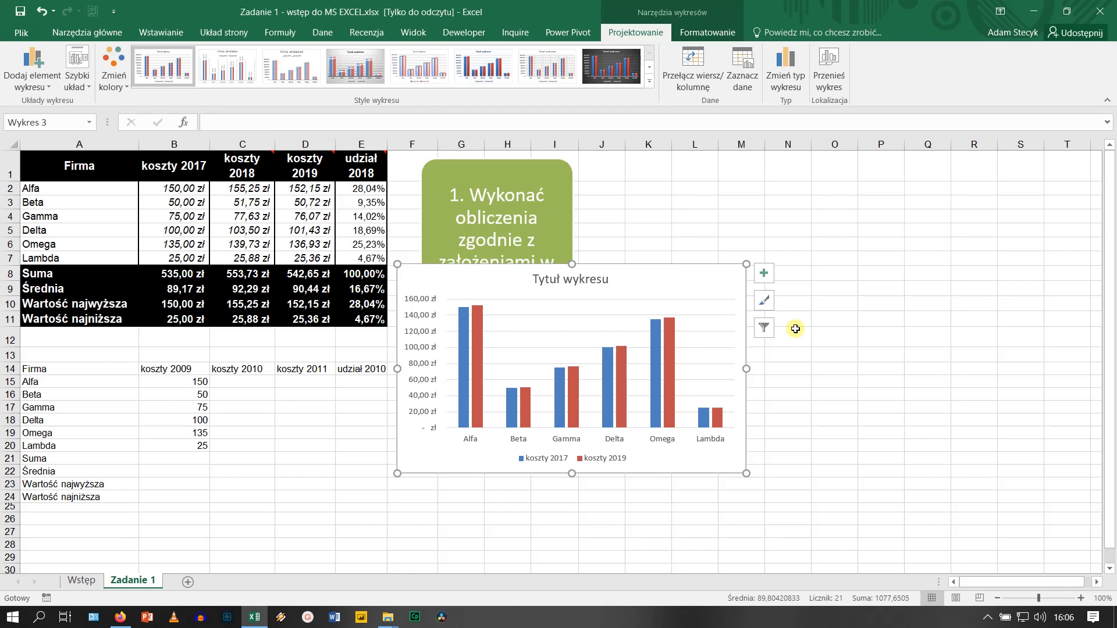
pyautogui.press('Delete')
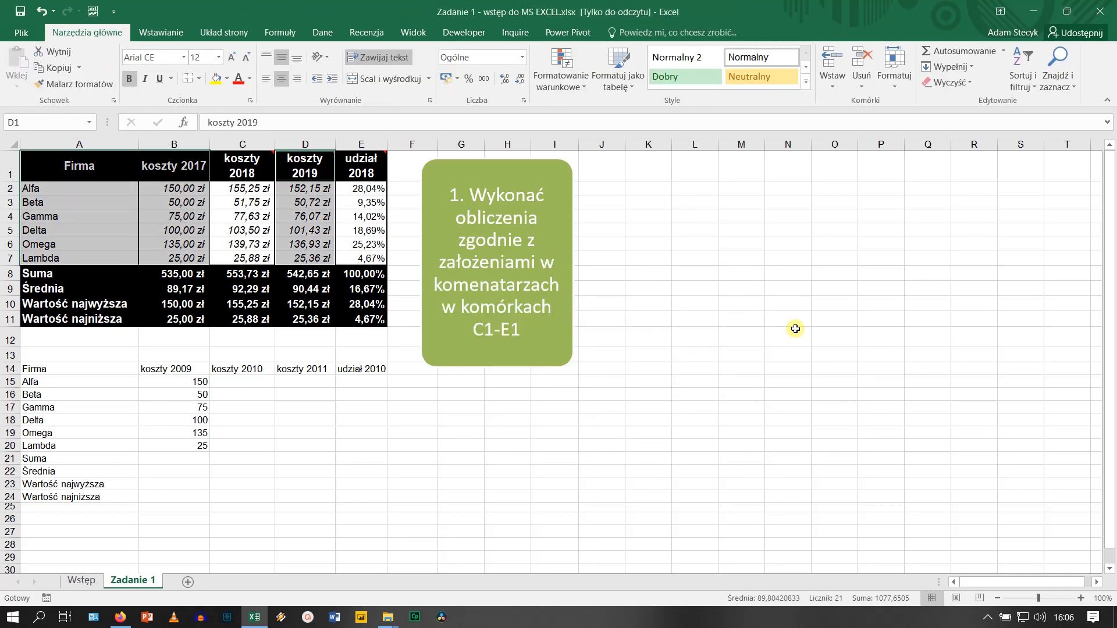
pyautogui.click(699, 289)
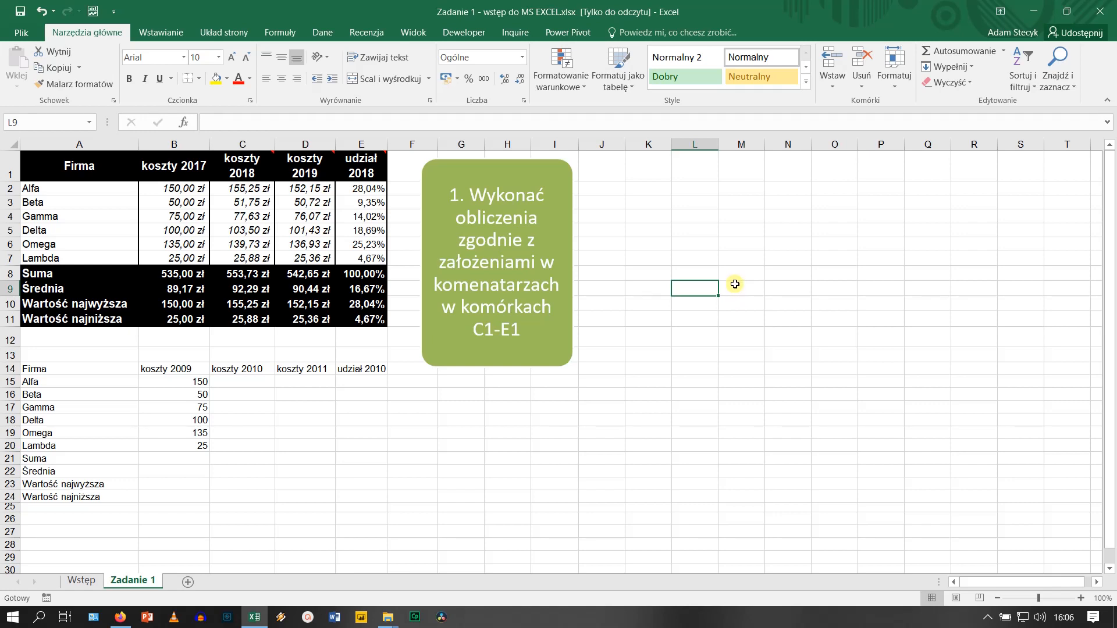
# Read the calculation comments attached to header cells C1, D1 and E1.
pyautogui.click(637, 406)
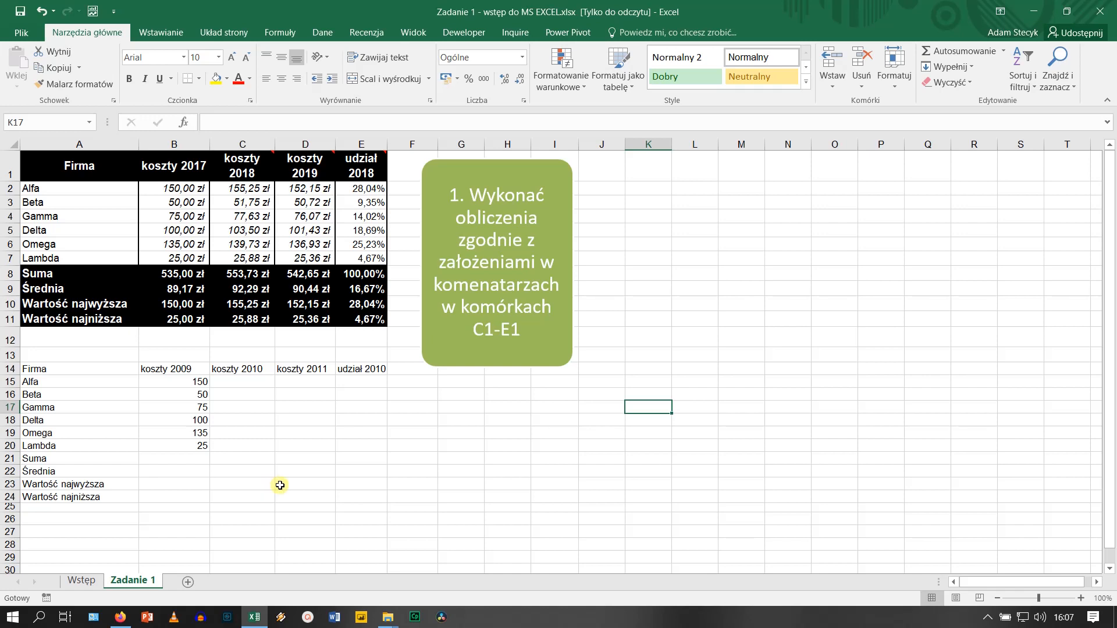
pyautogui.moveTo(253, 169)
pyautogui.moveTo(313, 166)
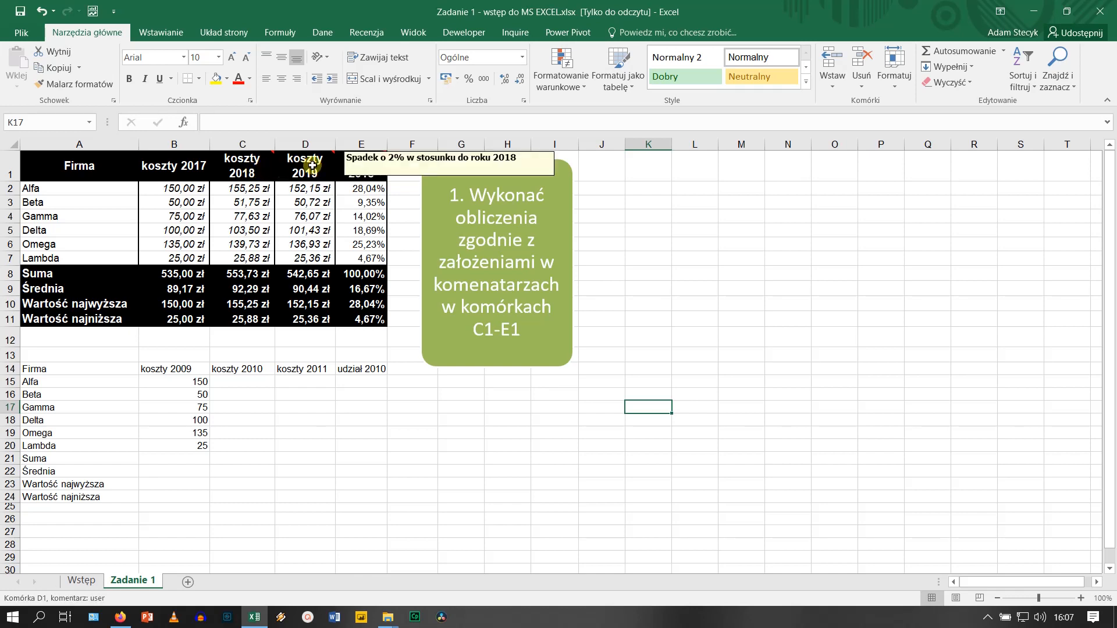
pyautogui.moveTo(357, 163)
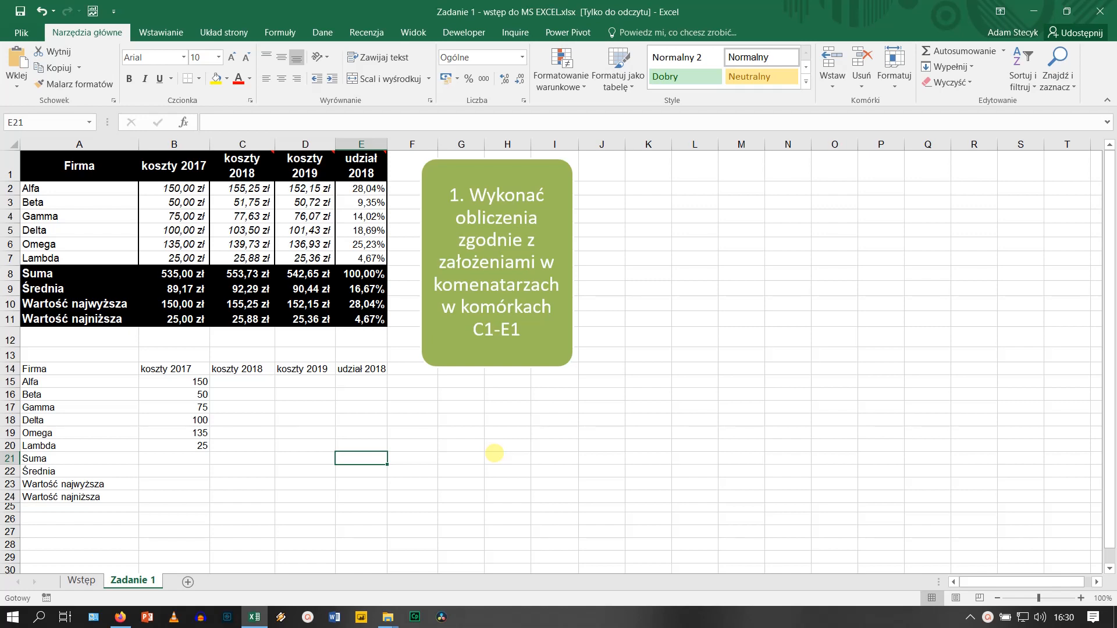
# Examine the unfilled table in A14:E24, including its firm names, the 2017 costs in B15:B20 and the header in B14.
pyautogui.moveTo(74, 372); pyautogui.dragTo(378, 501)
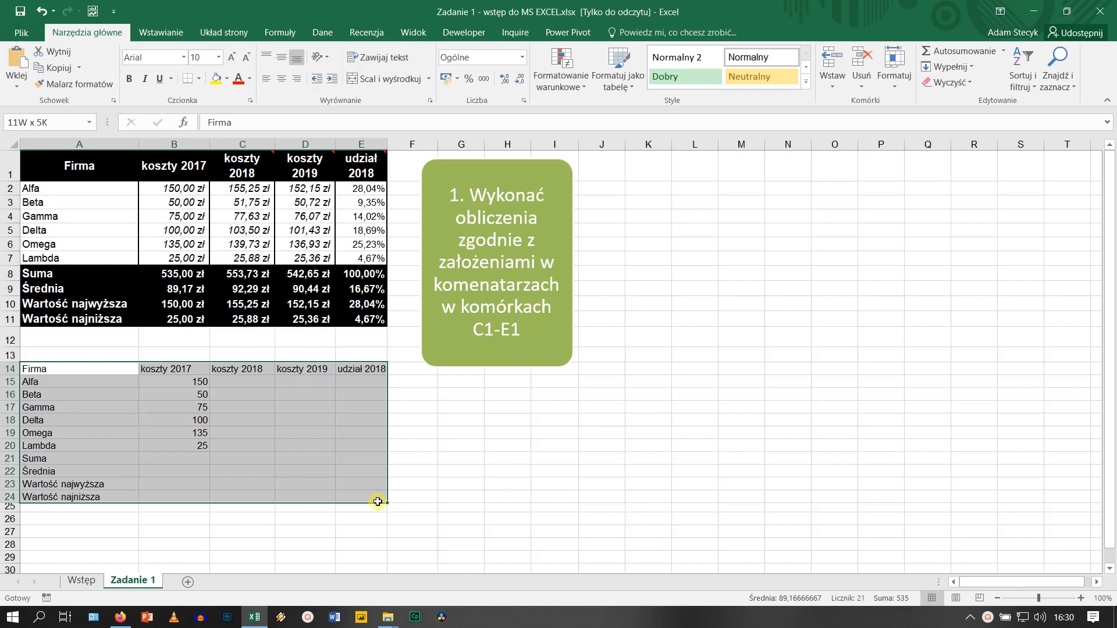
pyautogui.click(109, 417)
pyautogui.moveTo(105, 374); pyautogui.dragTo(118, 425)
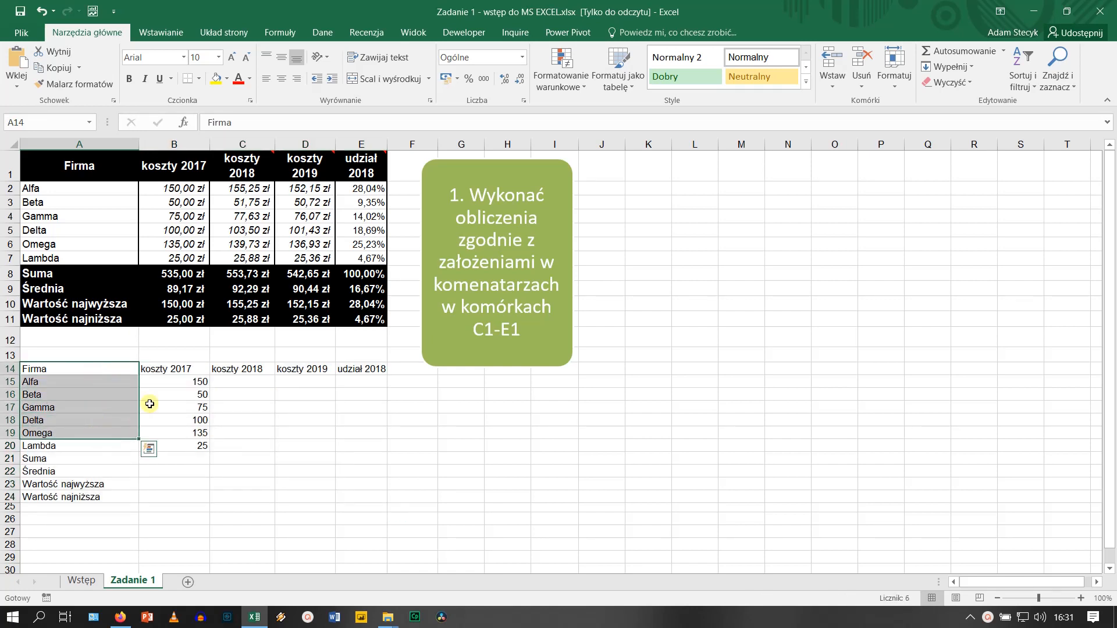
pyautogui.moveTo(201, 381); pyautogui.dragTo(201, 447)
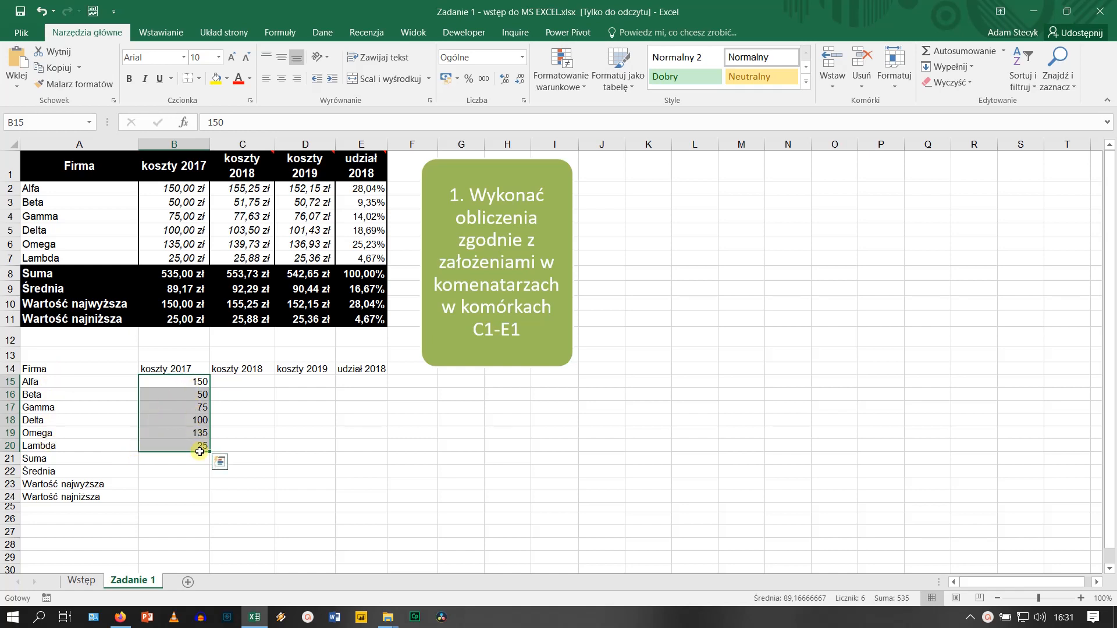
pyautogui.click(175, 370)
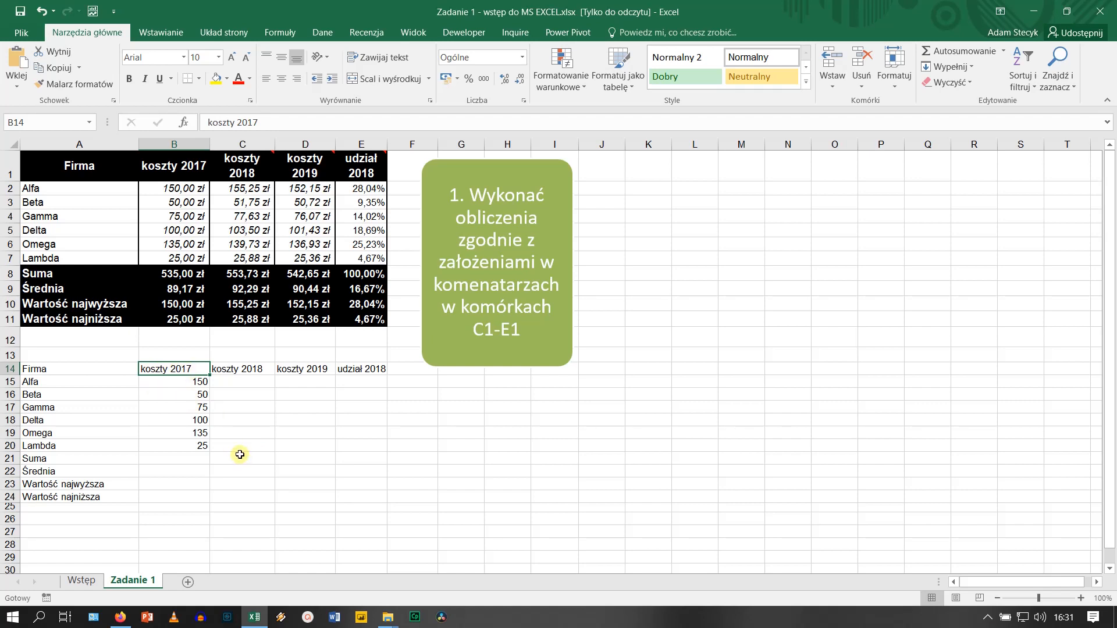
# Enter the formula =B15*103,5% in C15 to calculate Alfa's 2018 cost from its 2017 cost.
pyautogui.click(246, 385)
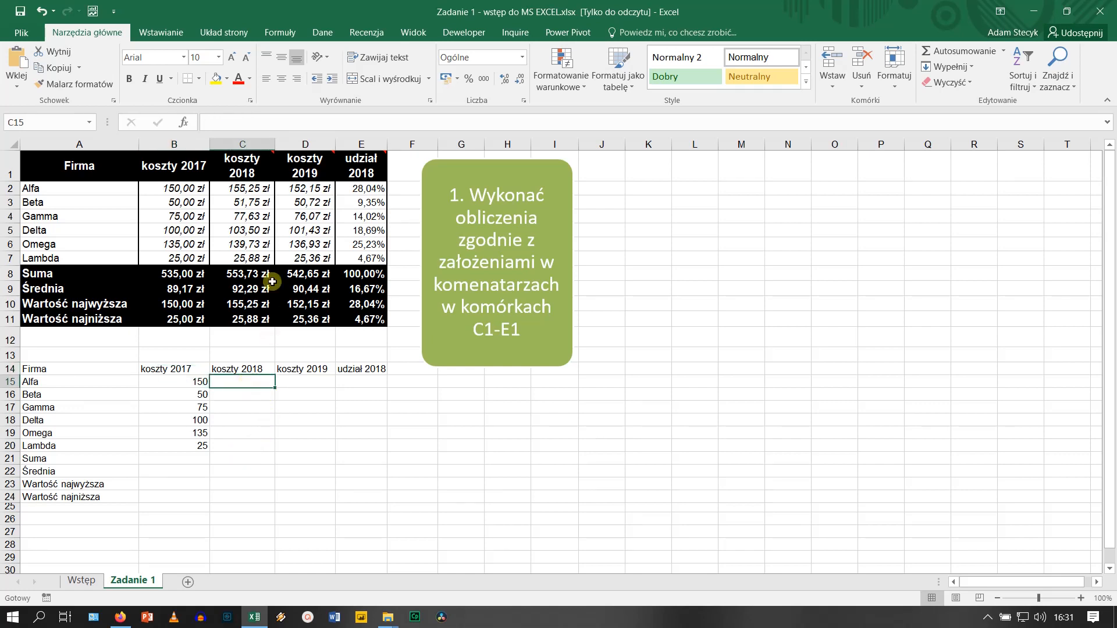
pyautogui.moveTo(251, 171)
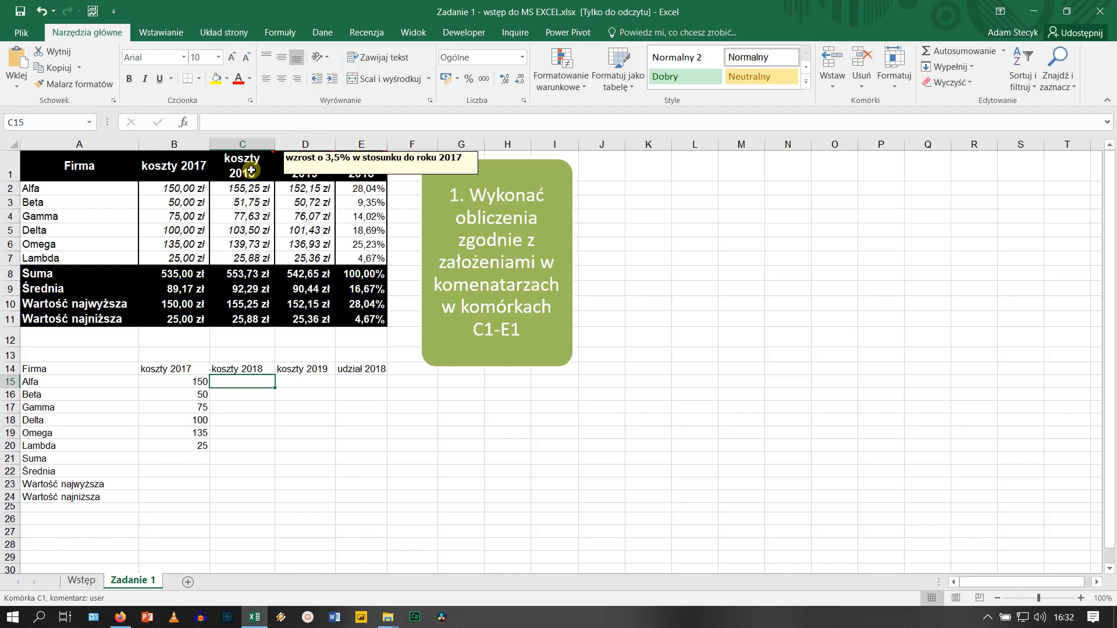
pyautogui.write('=')
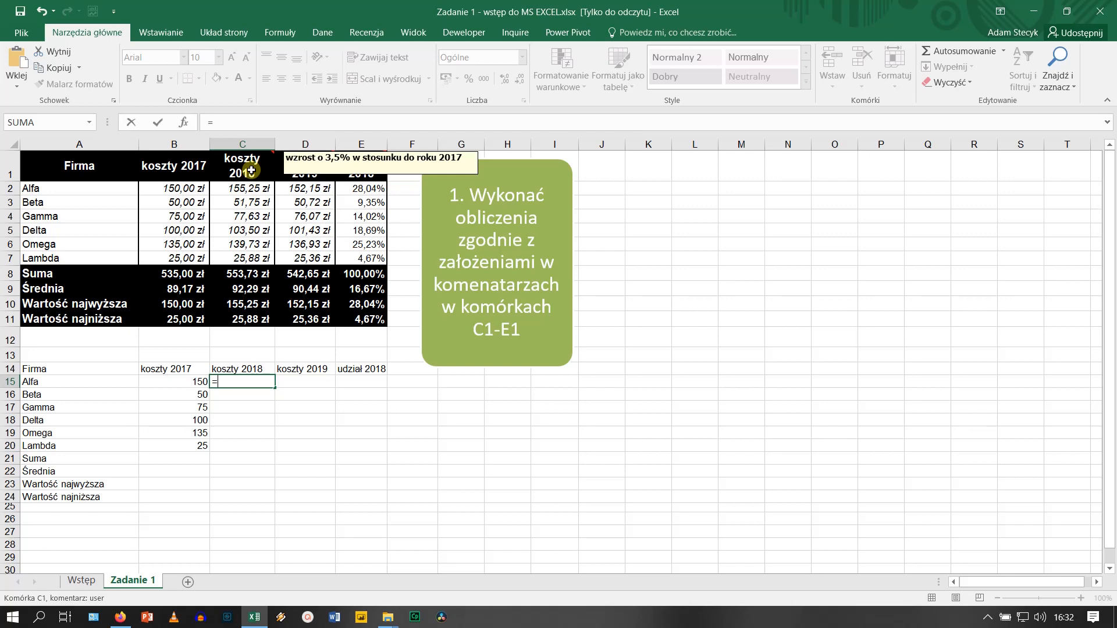
pyautogui.click(199, 380)
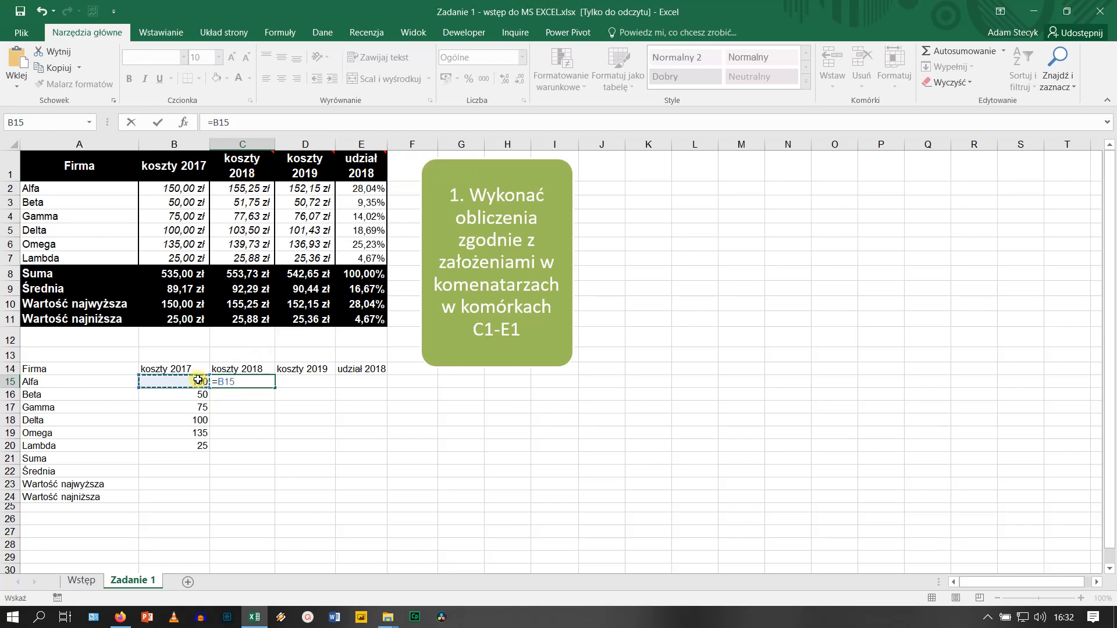
pyautogui.write('*103,5%')
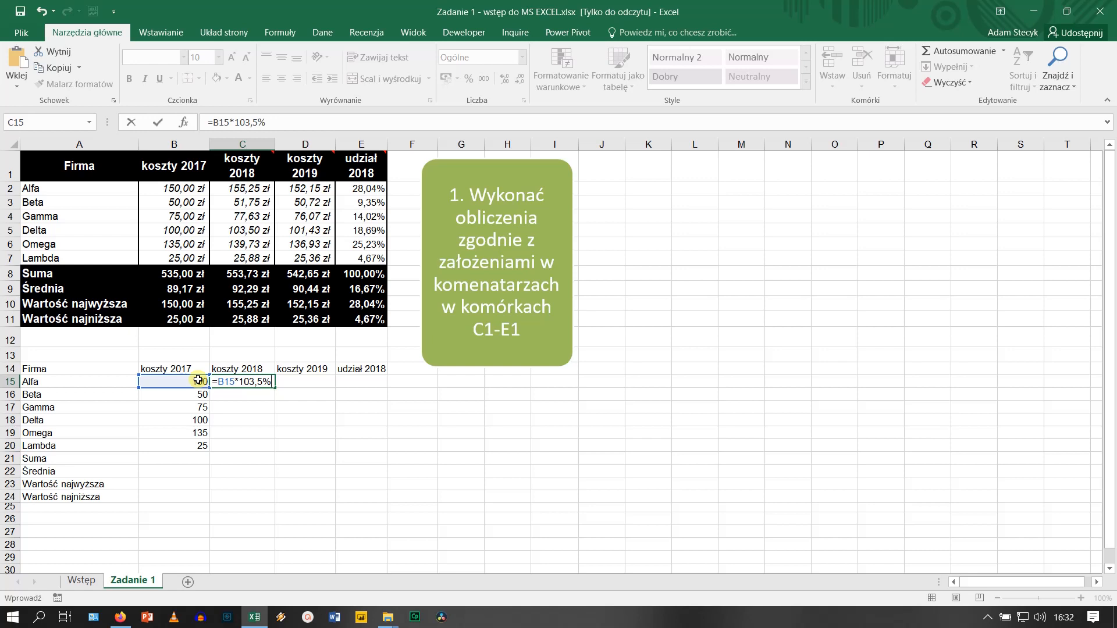
pyautogui.press('Return')
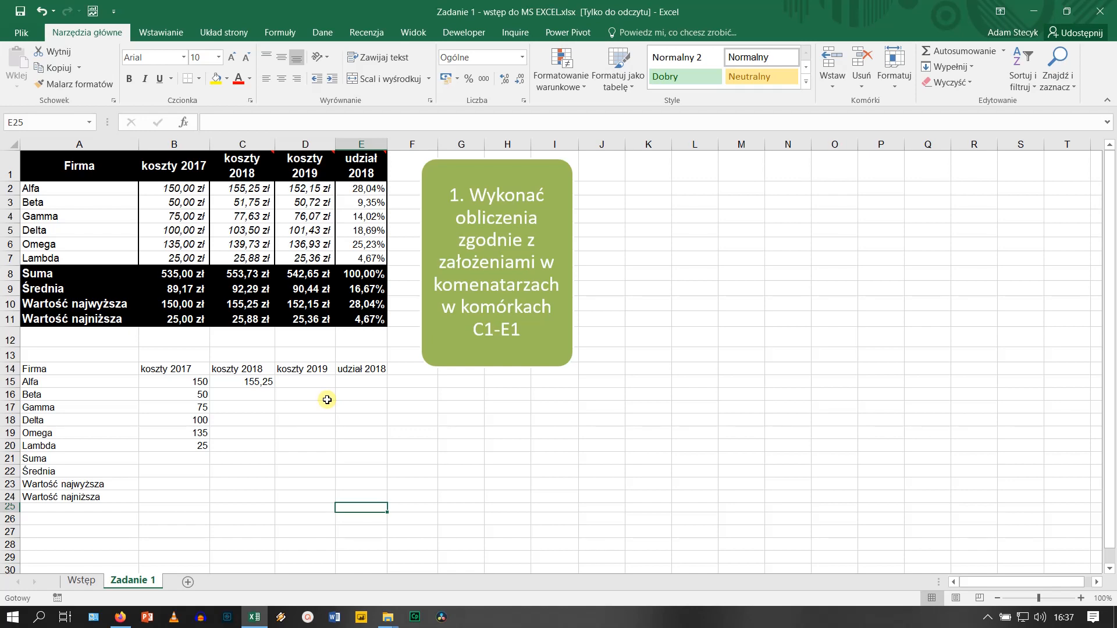
# Fill the C15 formula down through C20 to calculate the 2018 costs of the remaining firms.
pyautogui.click(263, 381)
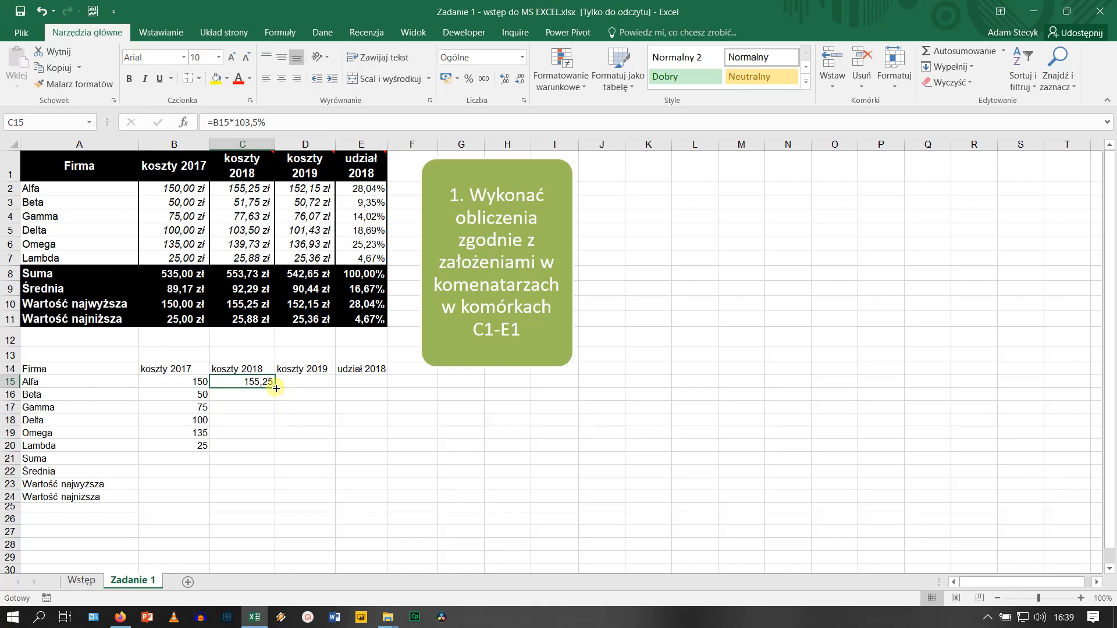
pyautogui.moveTo(275, 388); pyautogui.dragTo(274, 451)
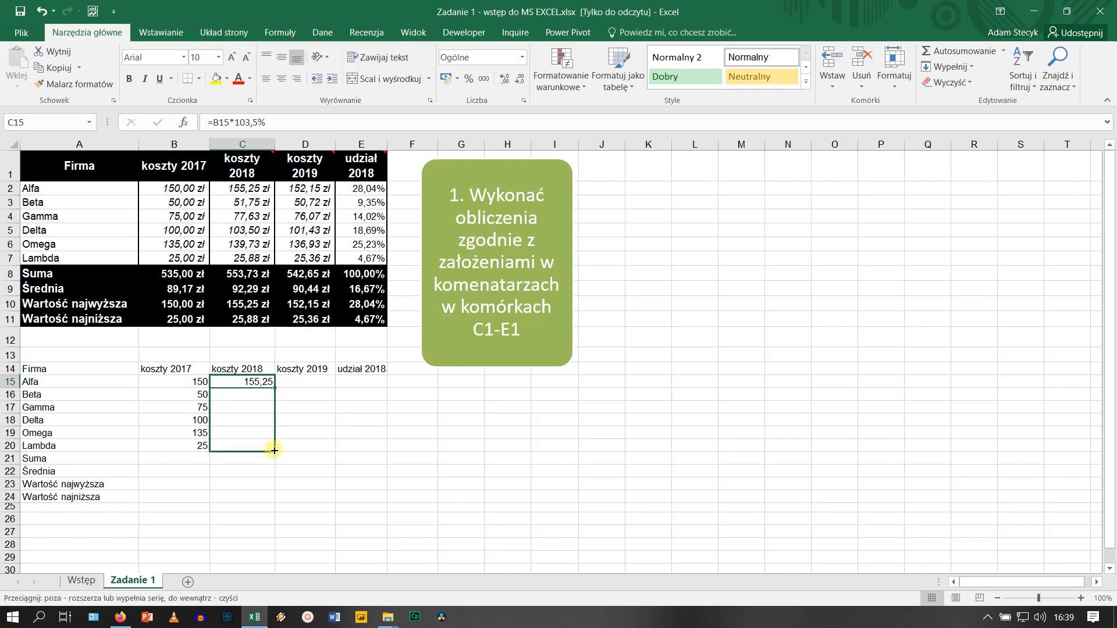
pyautogui.moveTo(274, 451); pyautogui.dragTo(292, 454)
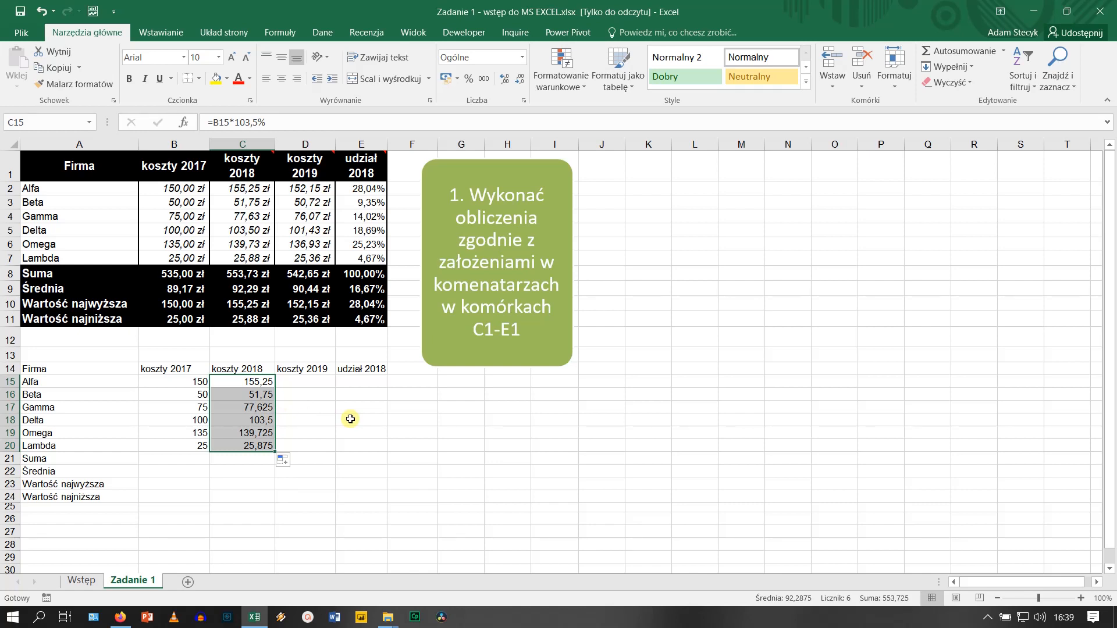
# Examine the copied formulas in C15:C20, comparing how the cell reference adapts in each row.
pyautogui.click(256, 410)
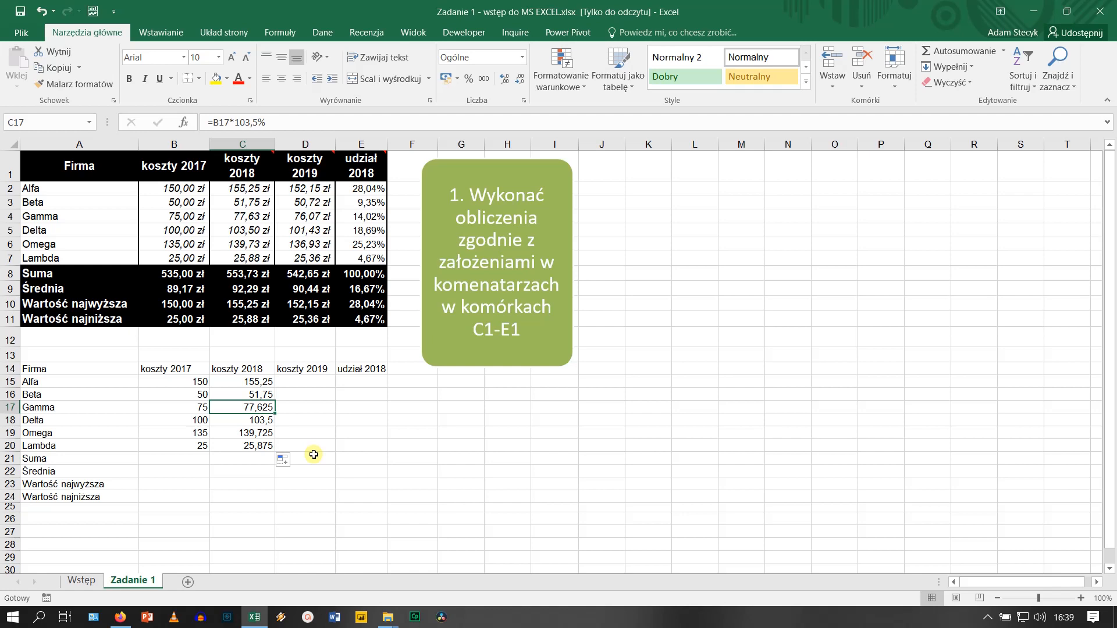
pyautogui.click(262, 383)
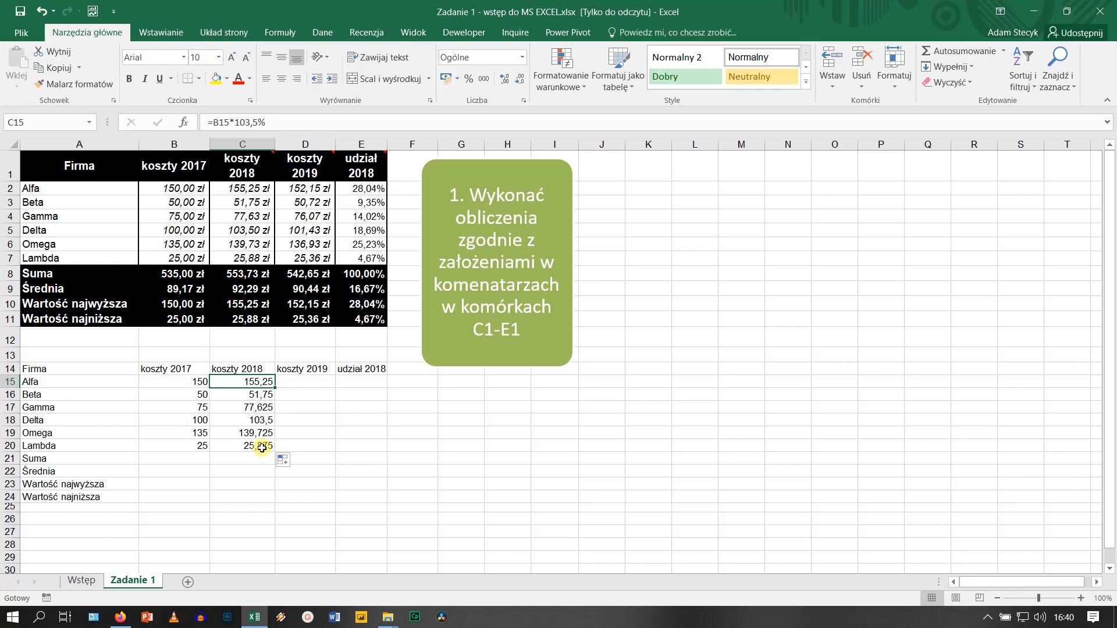
pyautogui.click(248, 394)
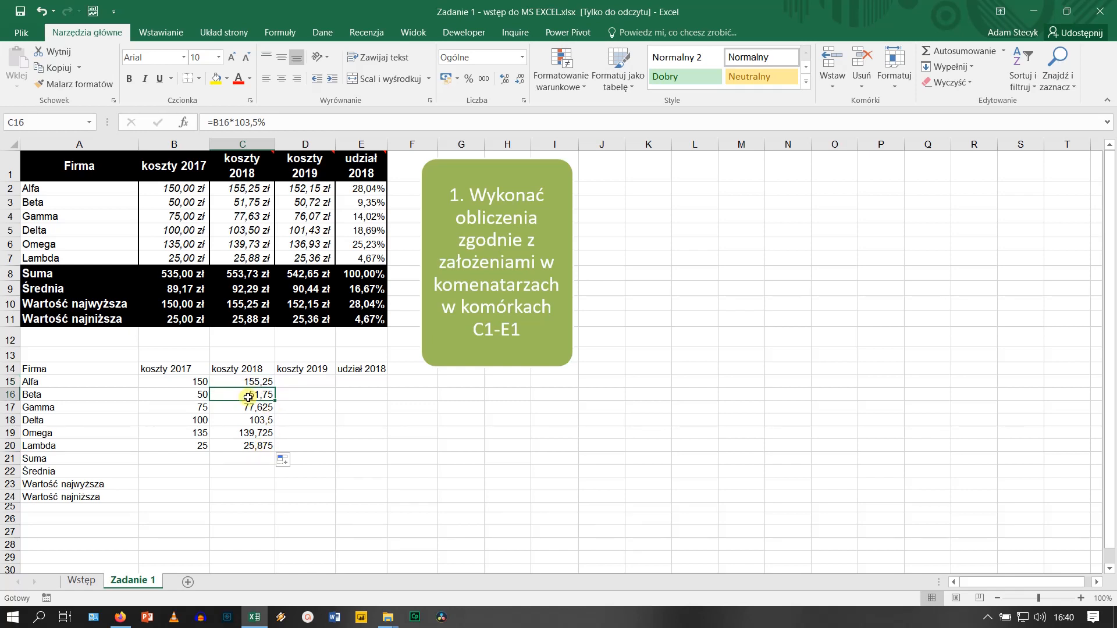
pyautogui.click(248, 407)
pyautogui.click(254, 422)
pyautogui.click(255, 434)
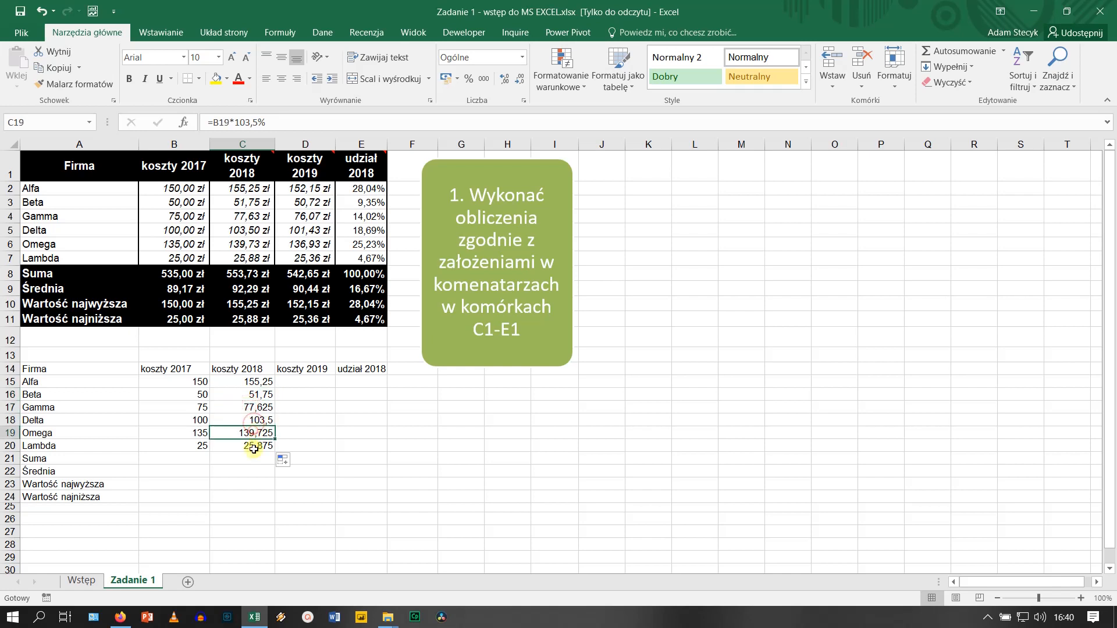
pyautogui.click(255, 447)
pyautogui.click(259, 394)
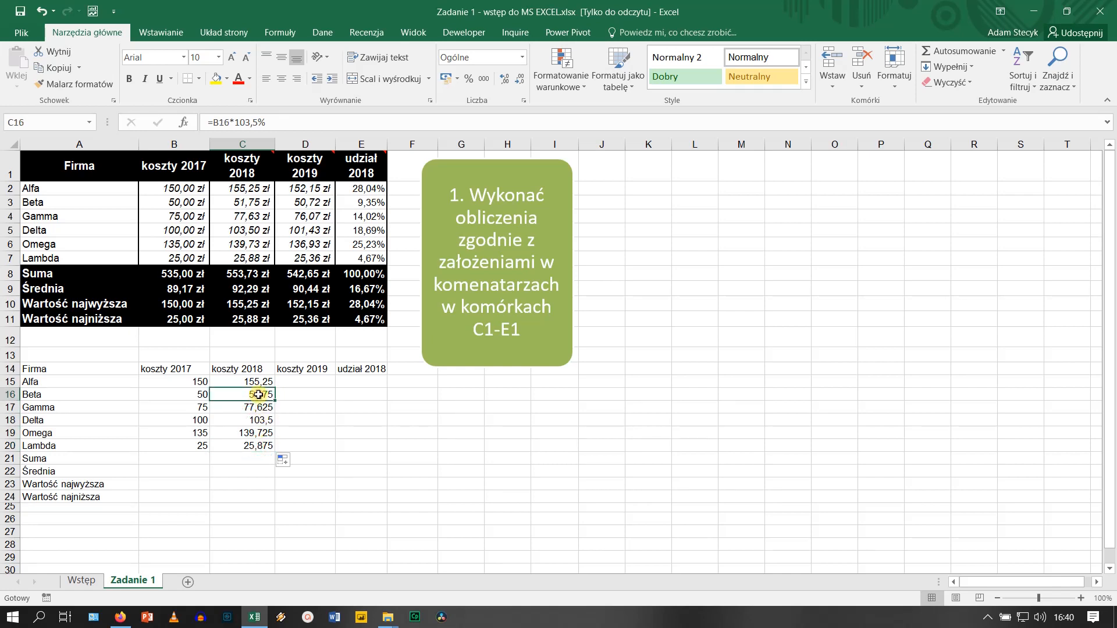
pyautogui.click(256, 382)
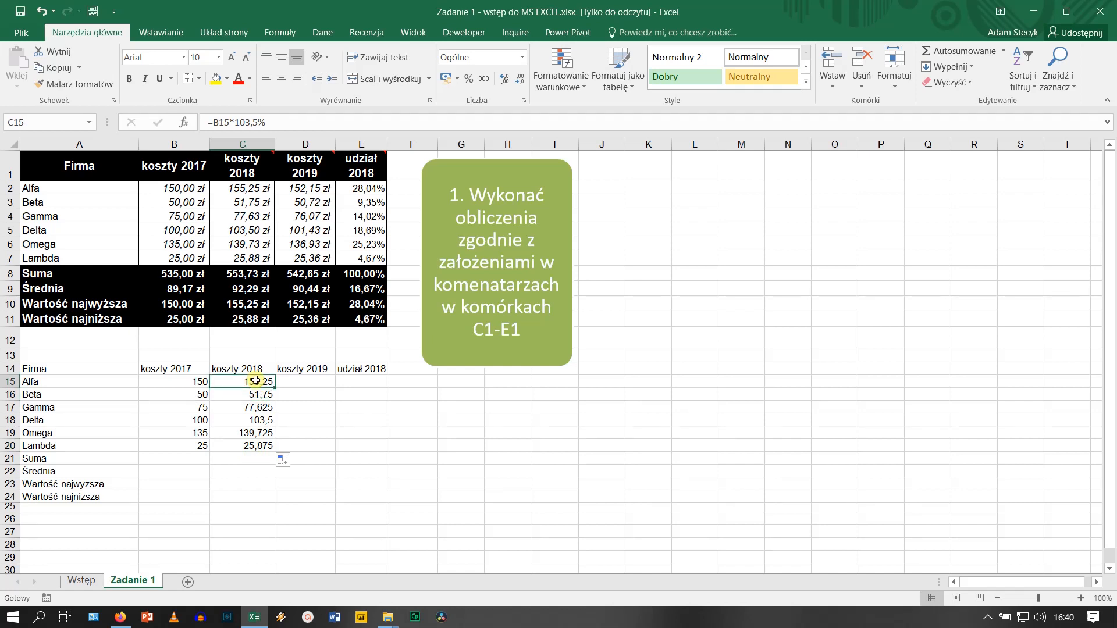
pyautogui.click(256, 396)
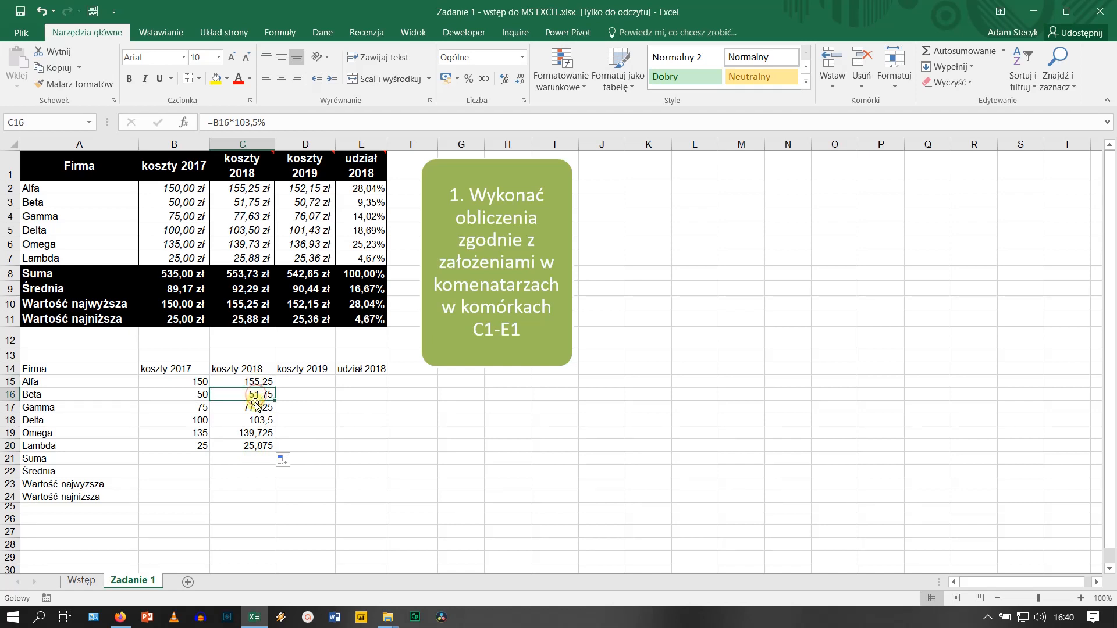
pyautogui.click(256, 406)
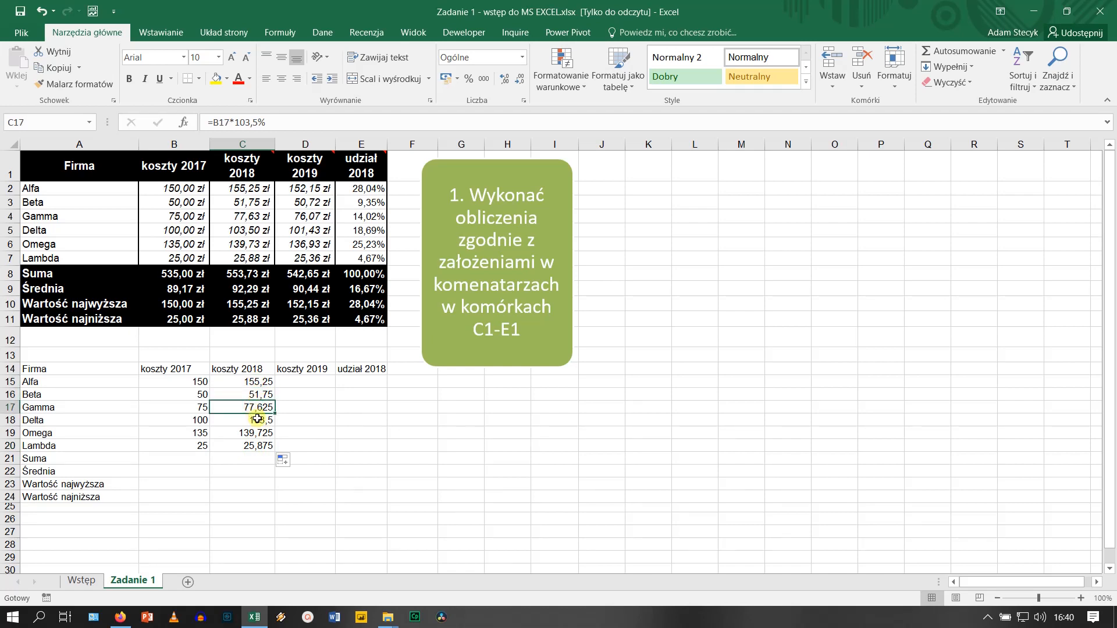
pyautogui.click(257, 419)
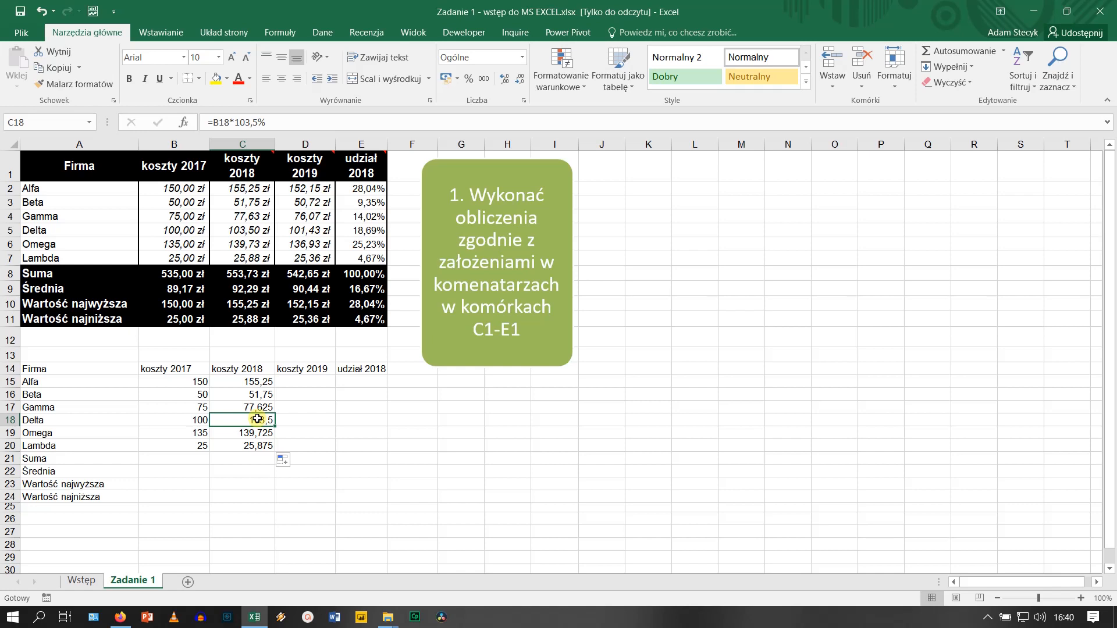
# Refill the C15 formula down through C20, and copy it across to D15 to compare the two cells' references.
pyautogui.click(263, 384)
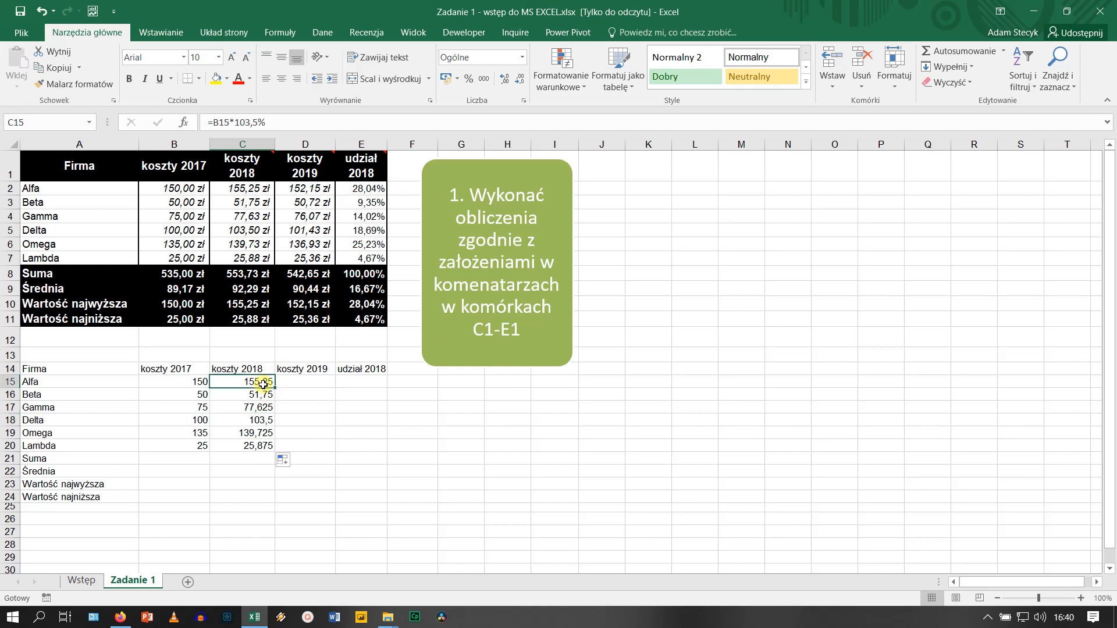
pyautogui.moveTo(274, 388); pyautogui.dragTo(261, 452)
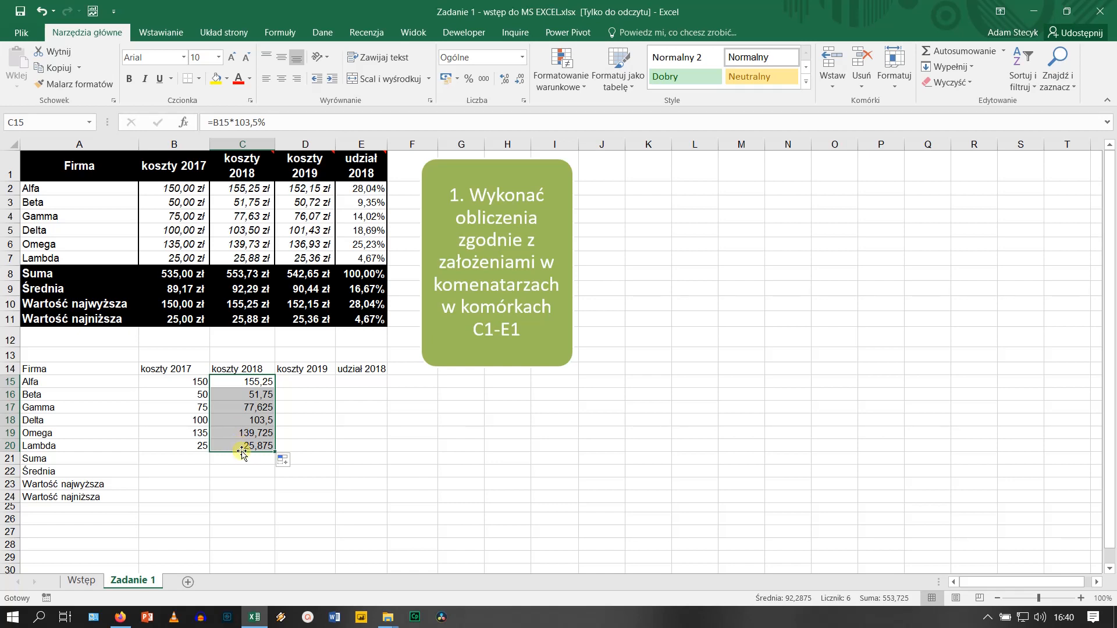
pyautogui.click(259, 381)
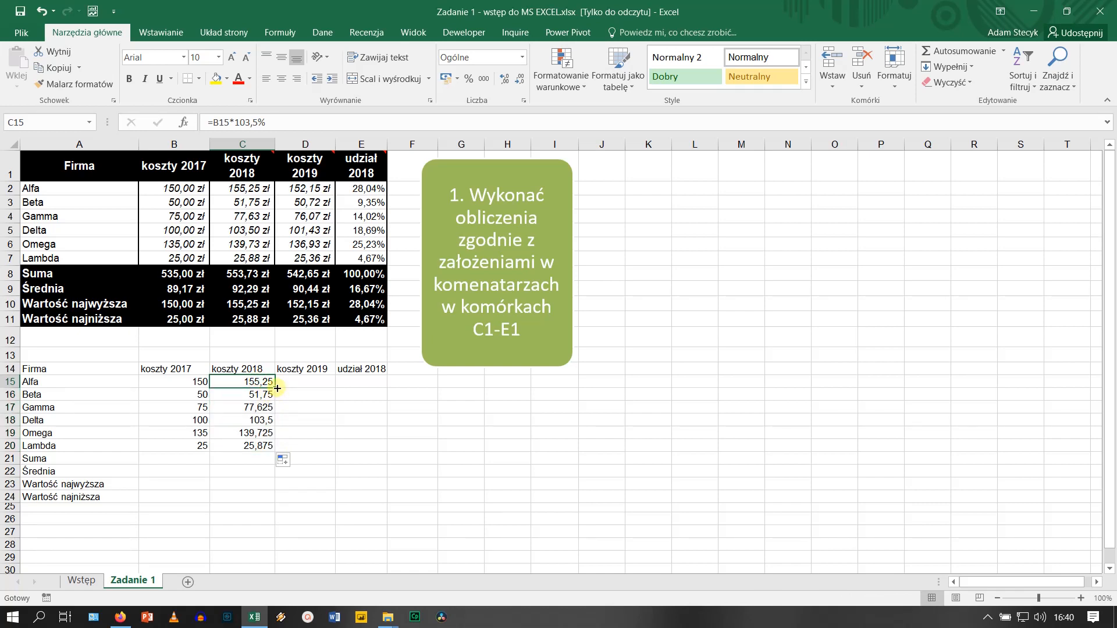
pyautogui.moveTo(277, 388); pyautogui.dragTo(321, 388)
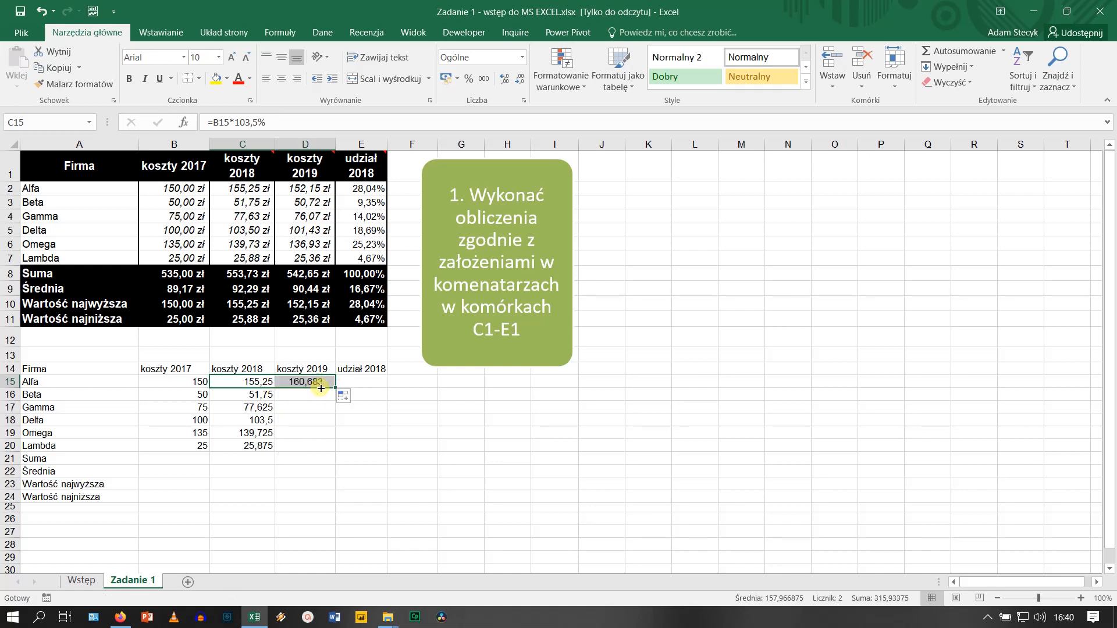
pyautogui.click(316, 383)
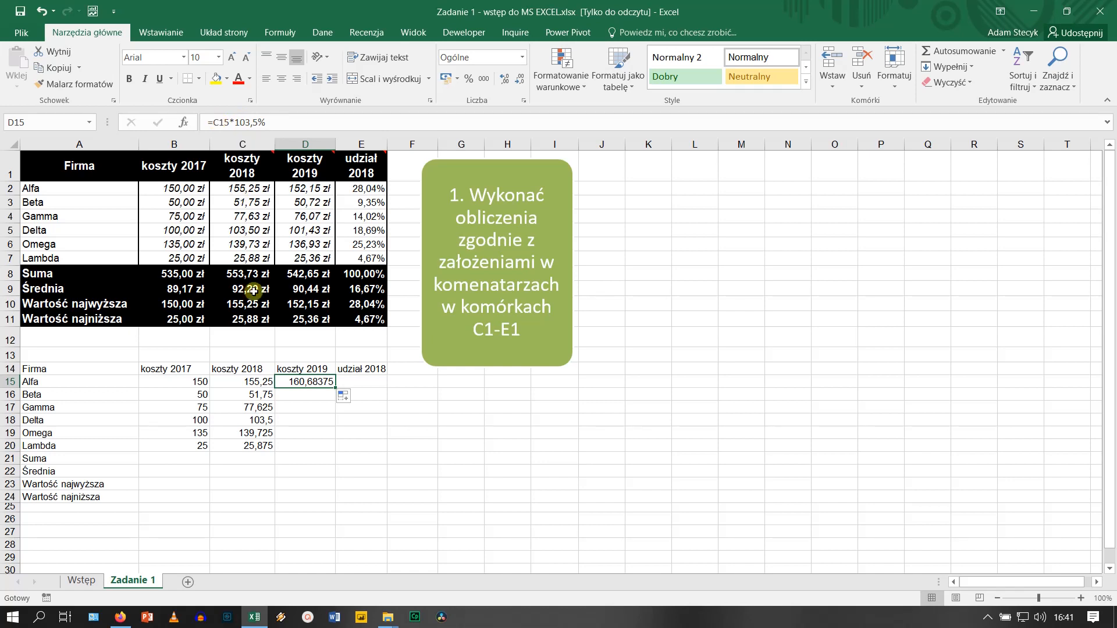
pyautogui.click(258, 385)
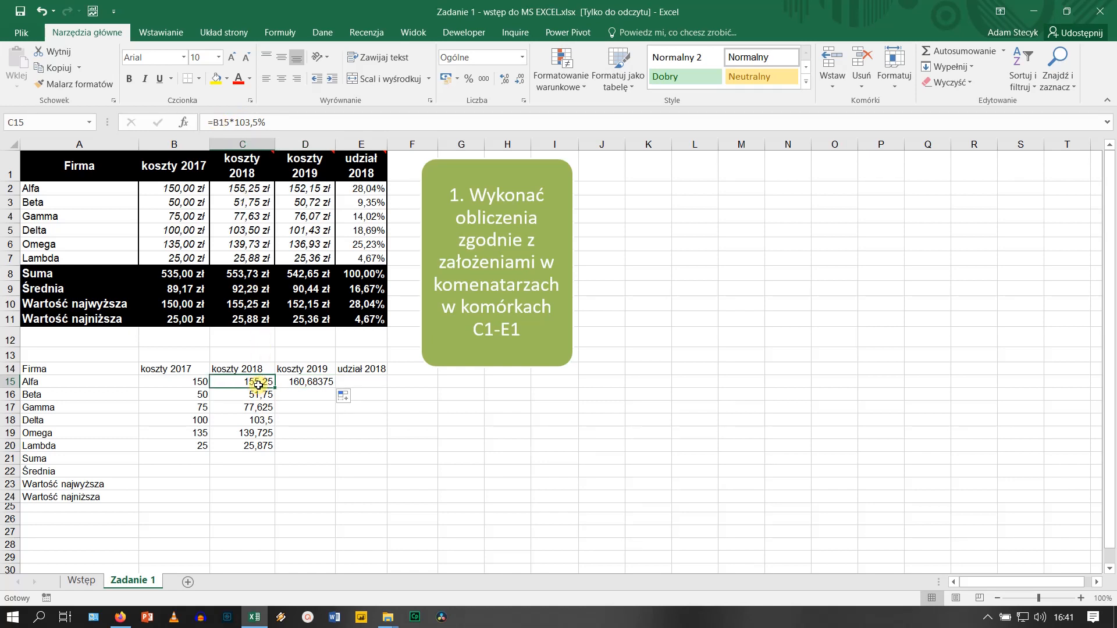
pyautogui.click(302, 385)
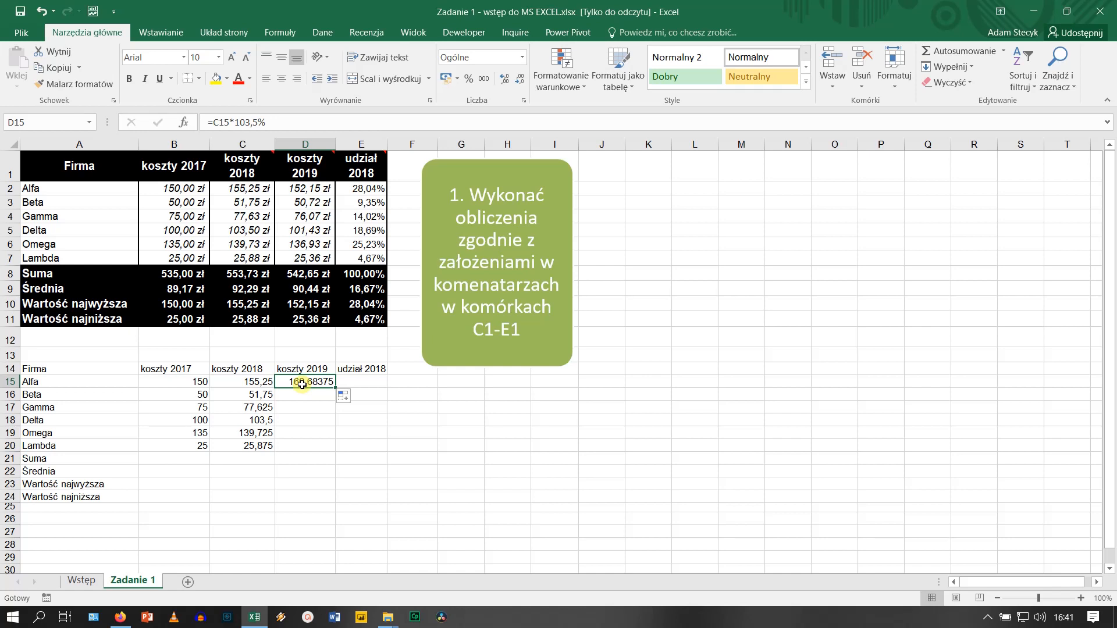
# Copy the formula cell C15 to the clipboard and paste it into D18.
pyautogui.click(249, 382)
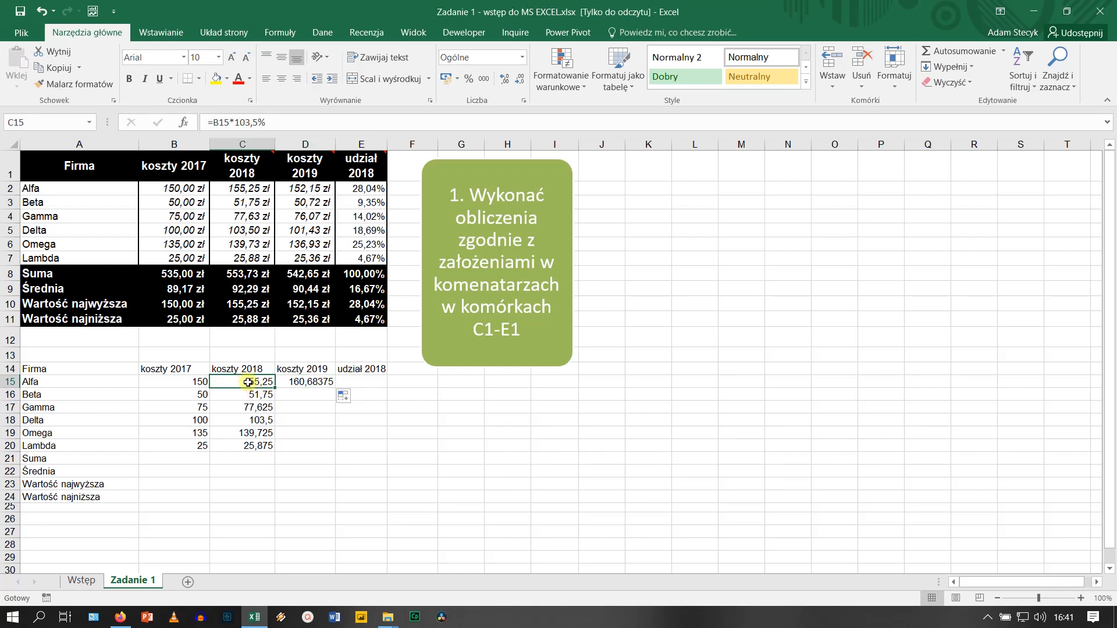
pyautogui.click(50, 67)
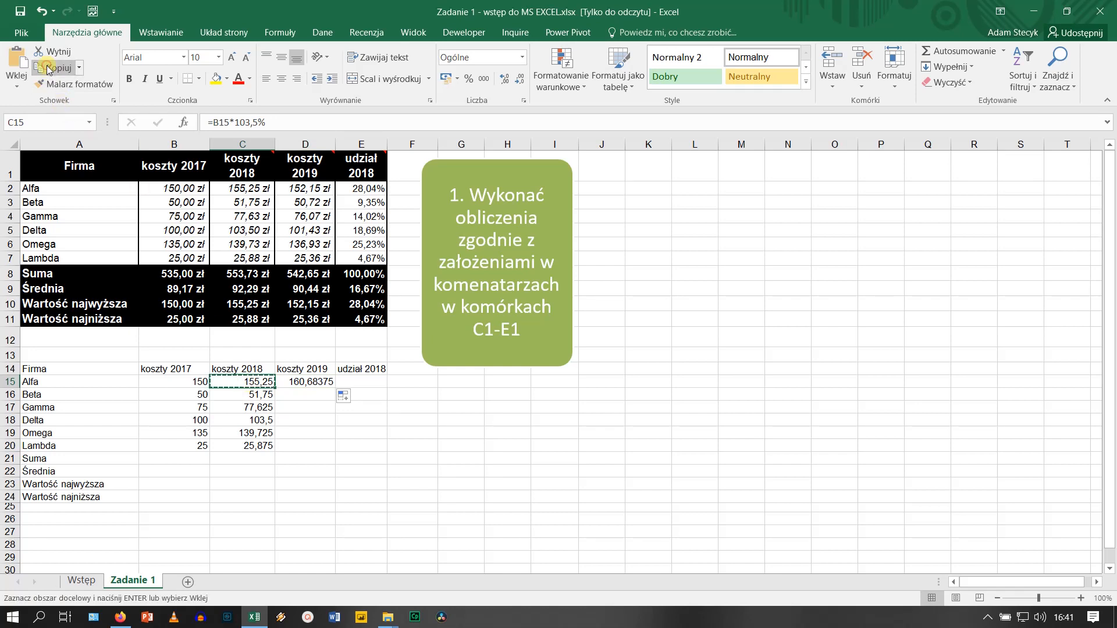
pyautogui.click(316, 420)
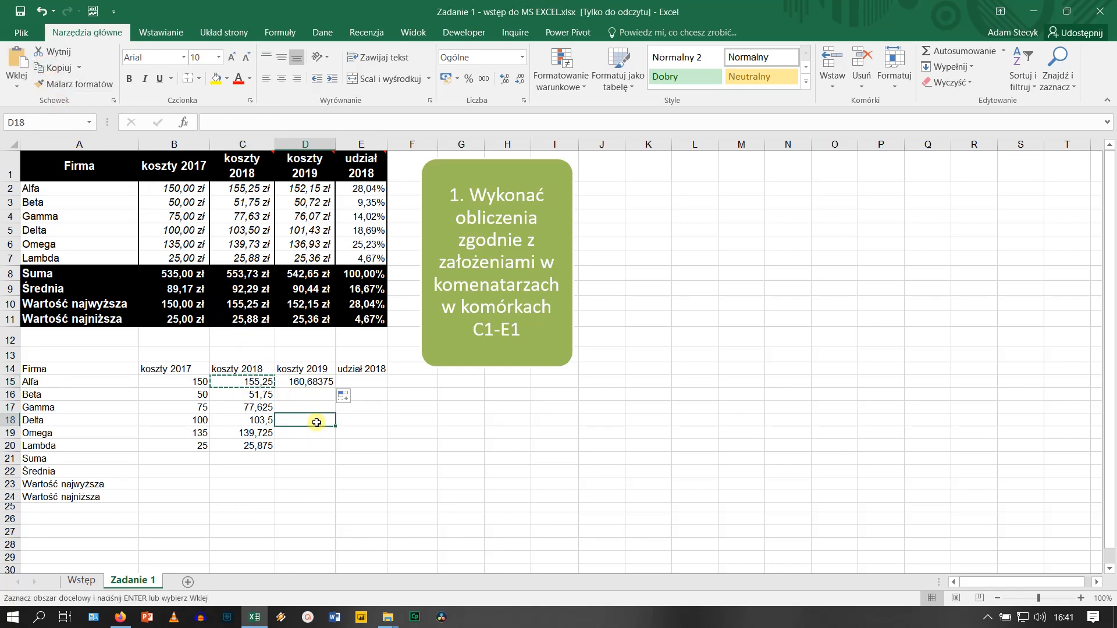
pyautogui.hotkey('ctrl', 'v')
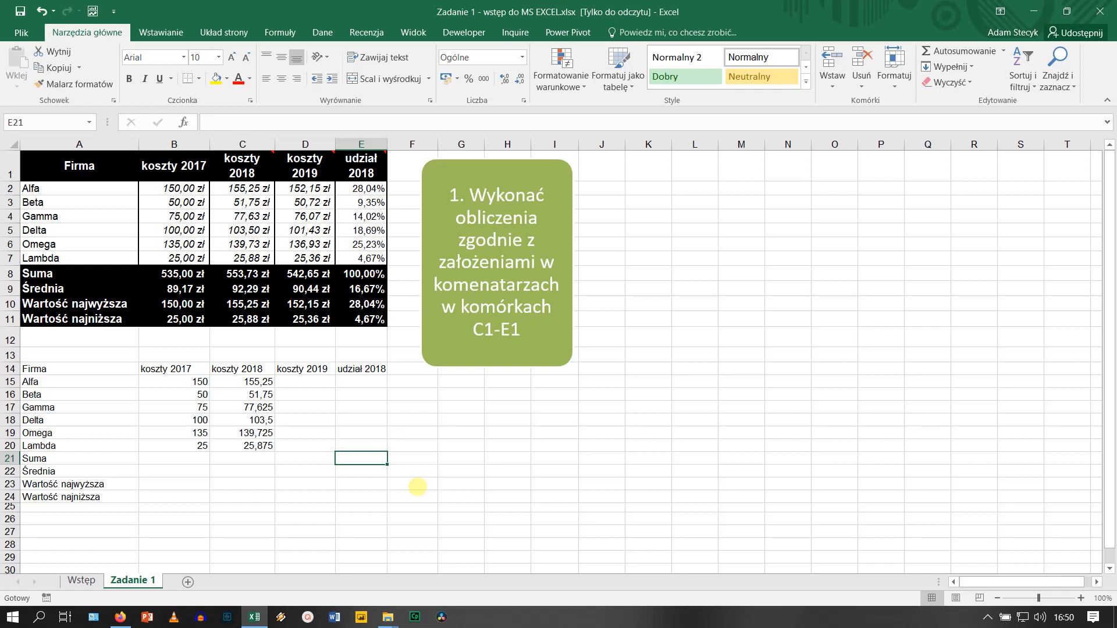
# Enter the formula =C15*0,98 in D15 to calculate Alfa's 2019 cost from its 2018 cost.
pyautogui.click(326, 381)
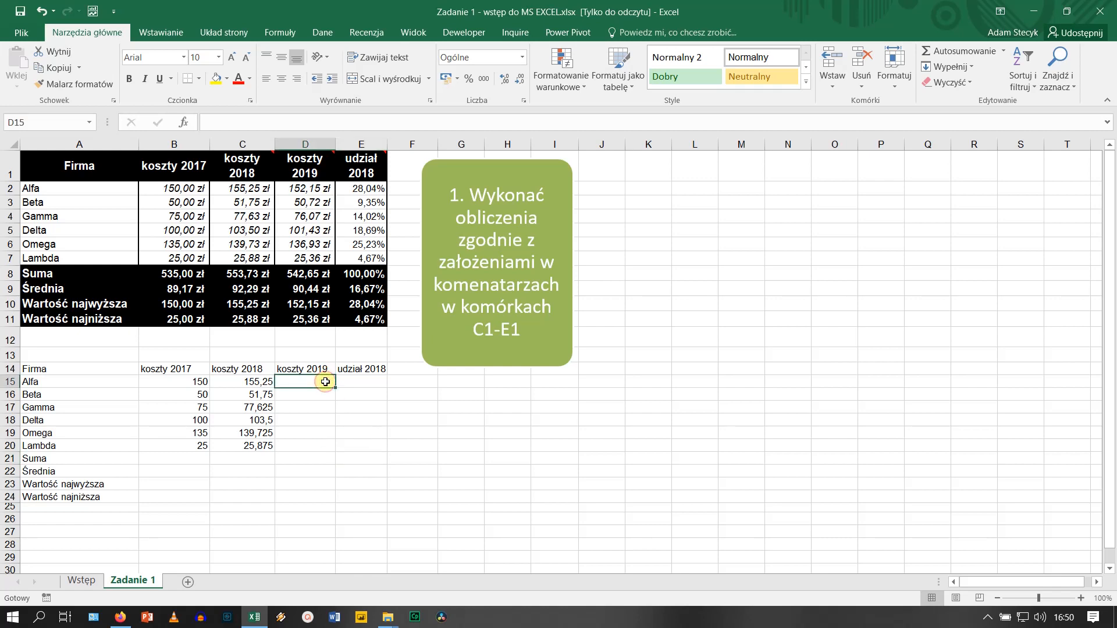
pyautogui.moveTo(318, 165)
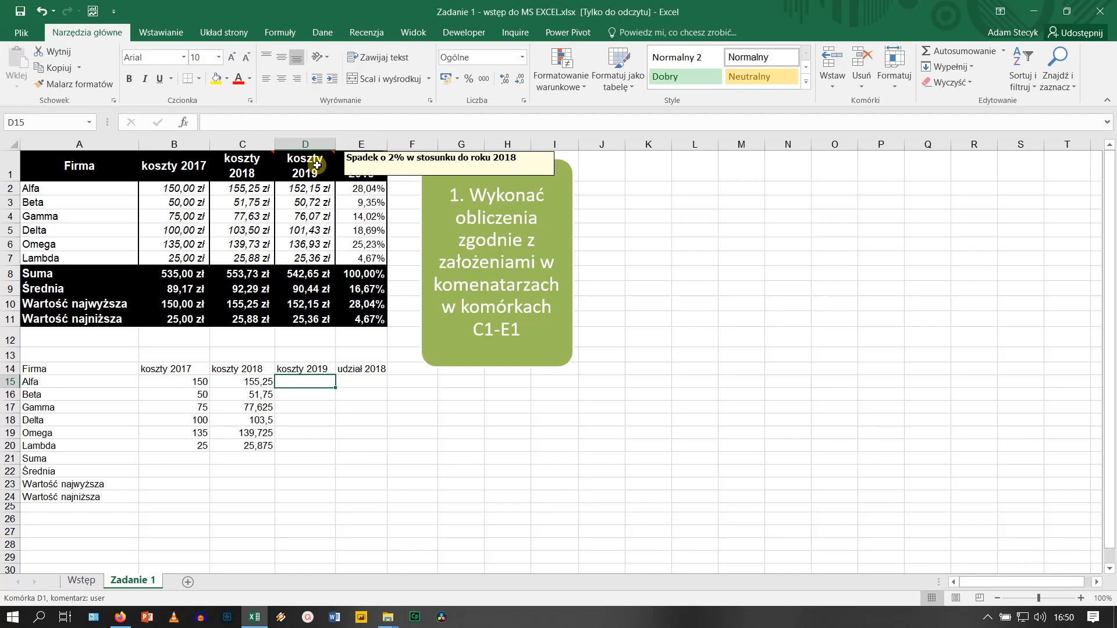
pyautogui.write('=')
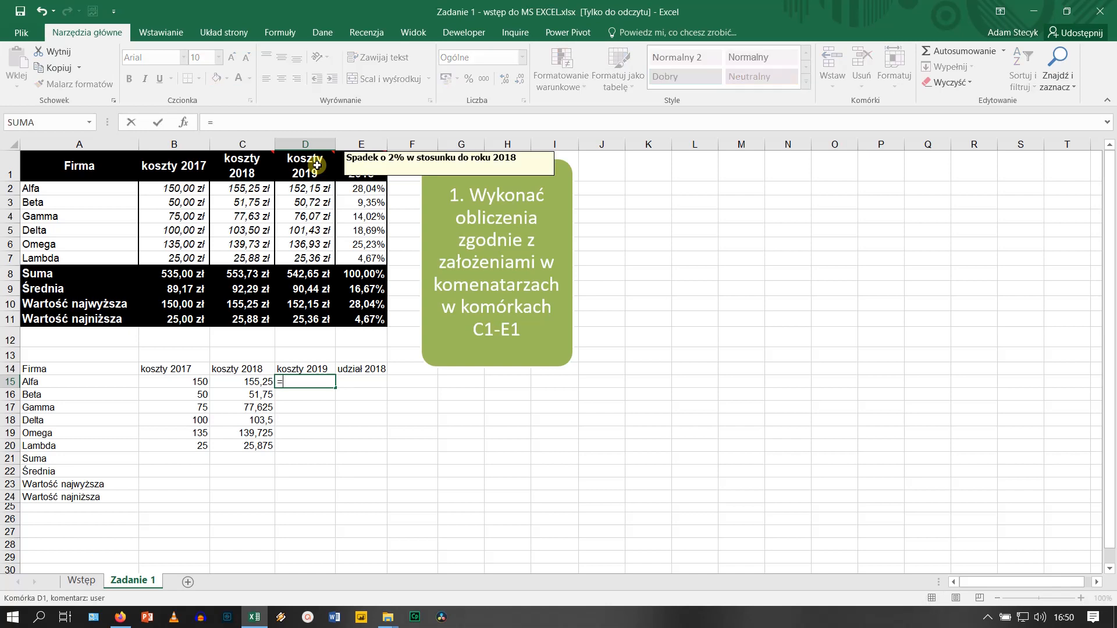
pyautogui.write('c1')
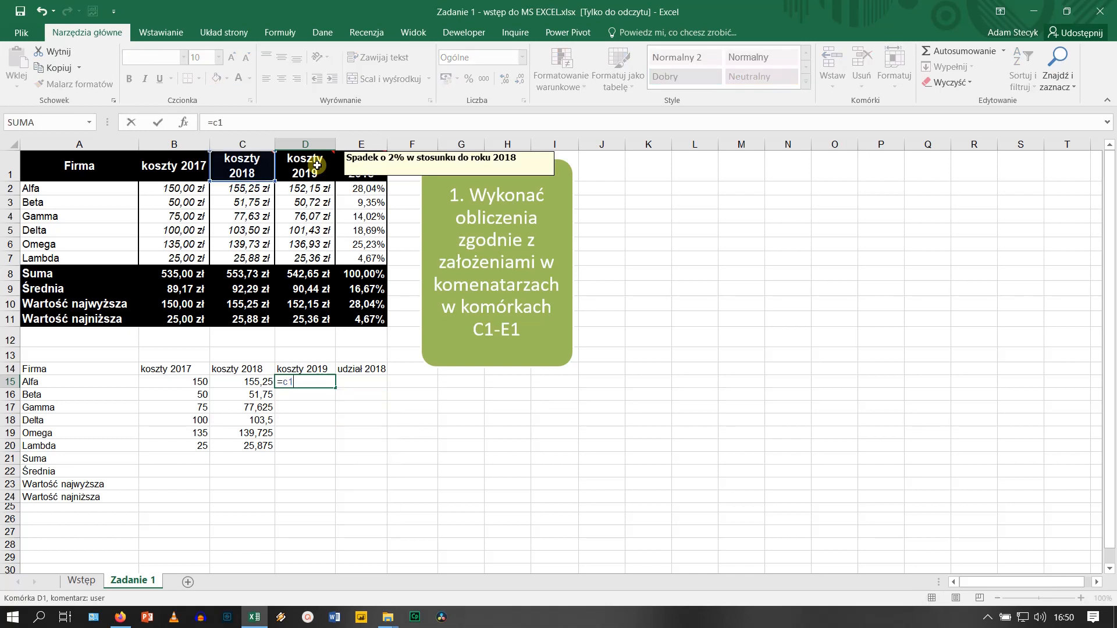
pyautogui.write('5*')
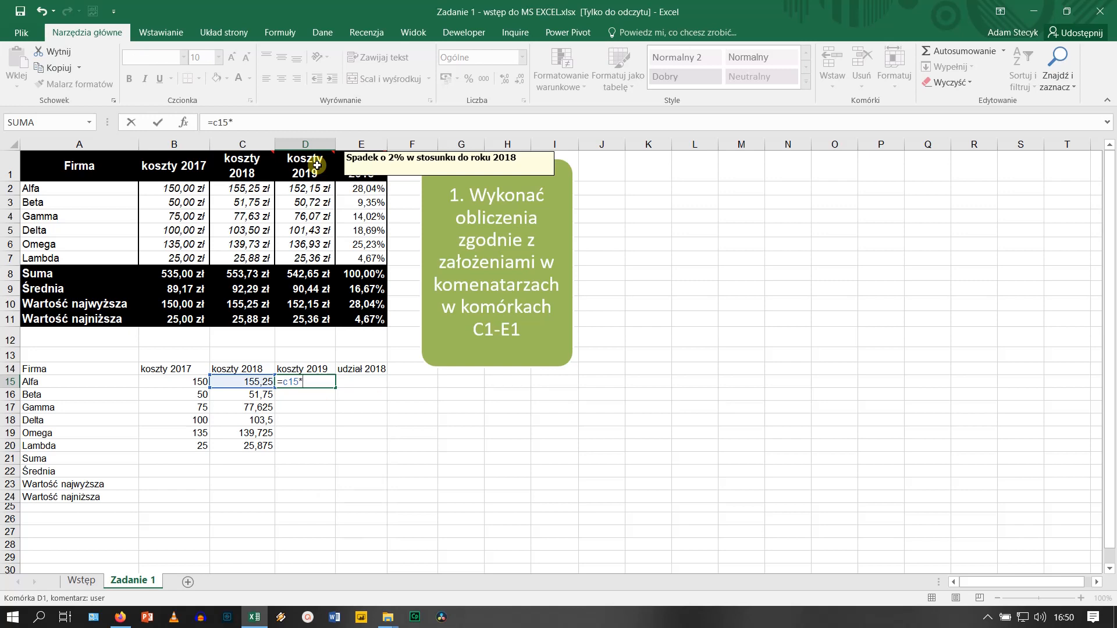
pyautogui.write('0,98')
pyautogui.press('Return')
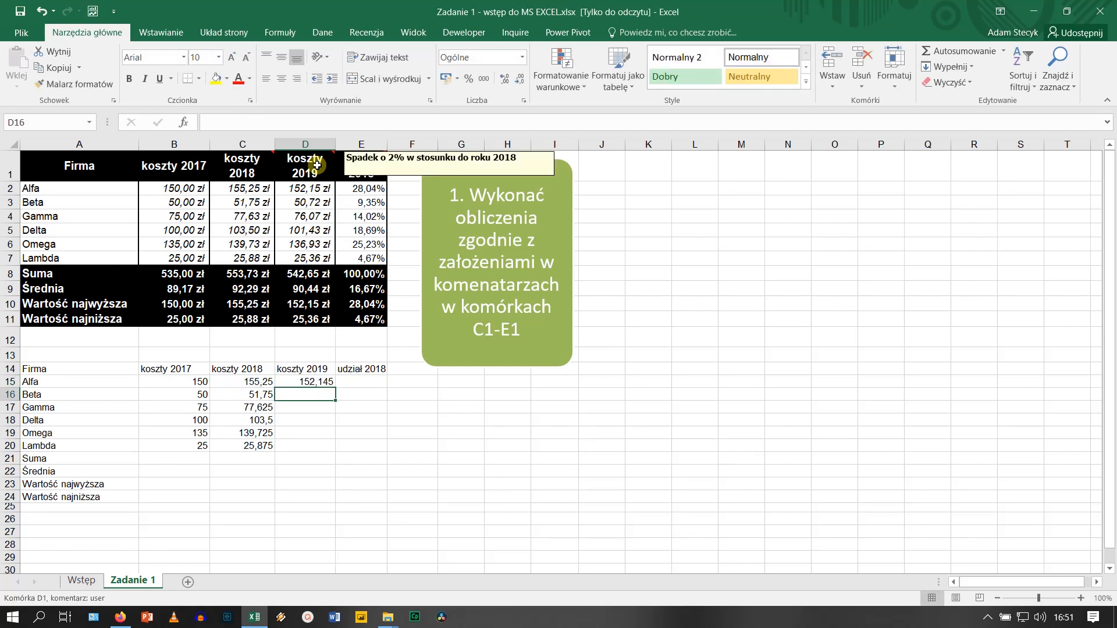
# Fill the D15 formula down through D20 to calculate the 2019 costs of the remaining companies.
pyautogui.click(320, 382)
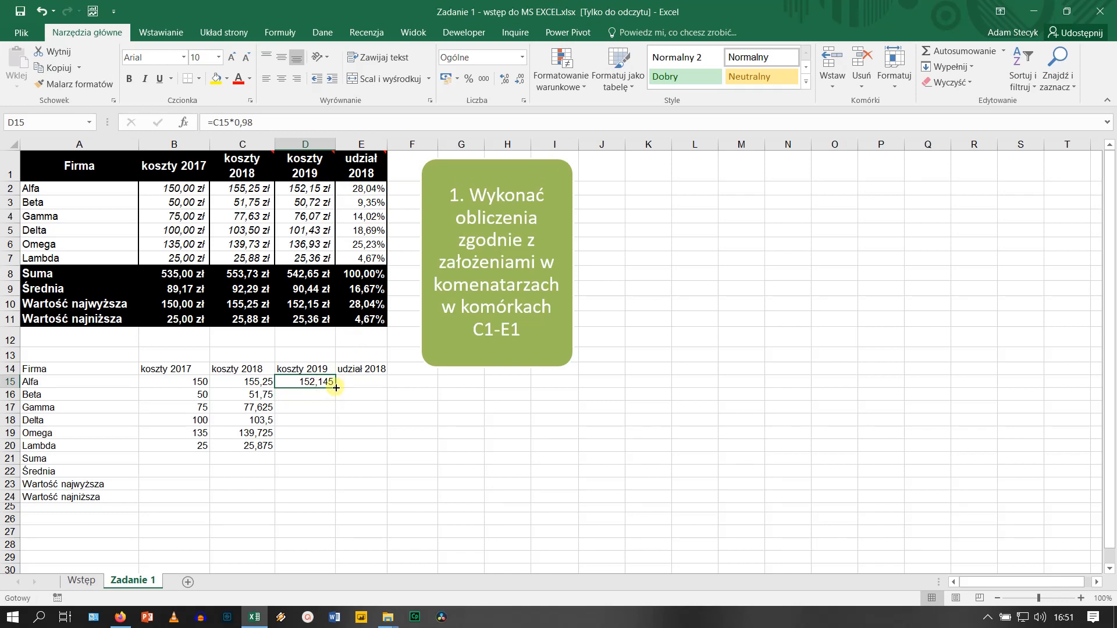
pyautogui.moveTo(336, 388); pyautogui.dragTo(322, 453)
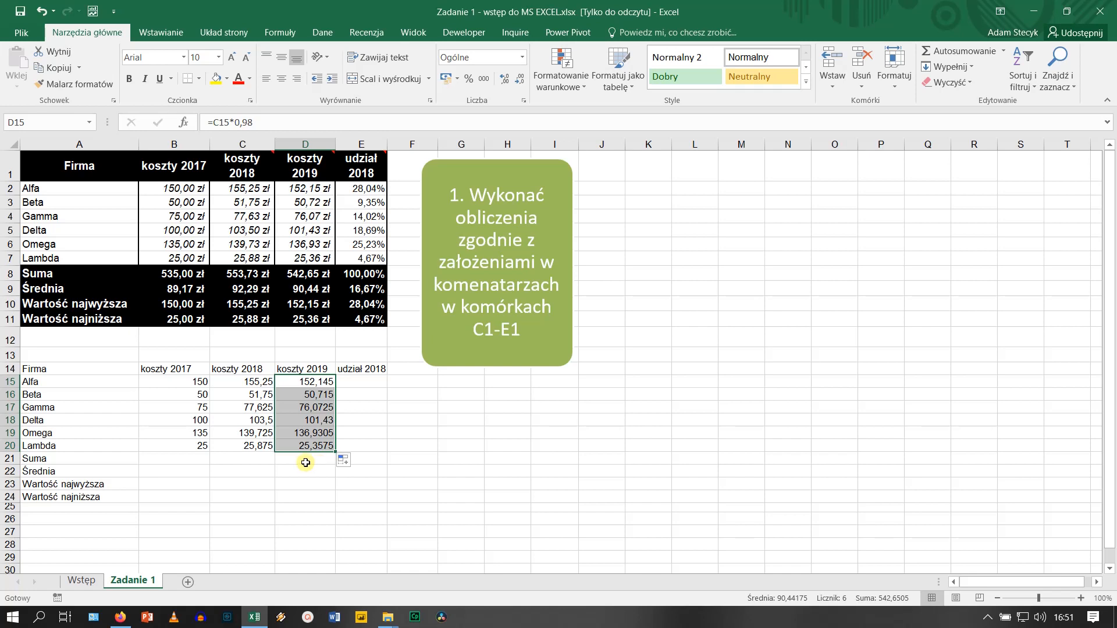
# Enter the formula =suma(b15:b20) in B21 to total the 2017 costs.
pyautogui.click(202, 457)
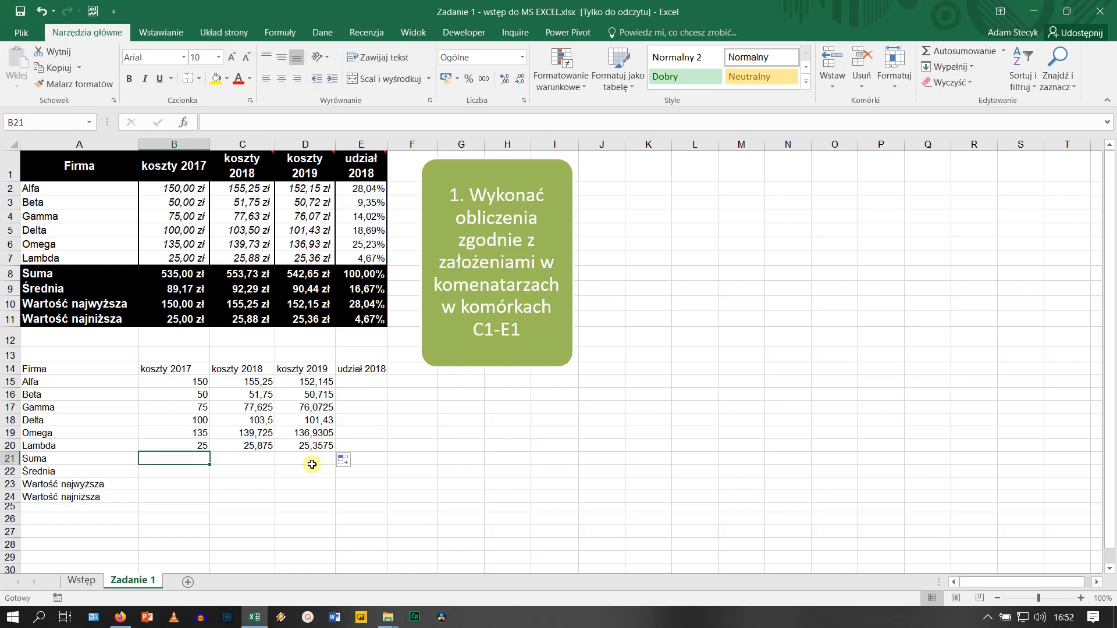
pyautogui.write('=suma(')
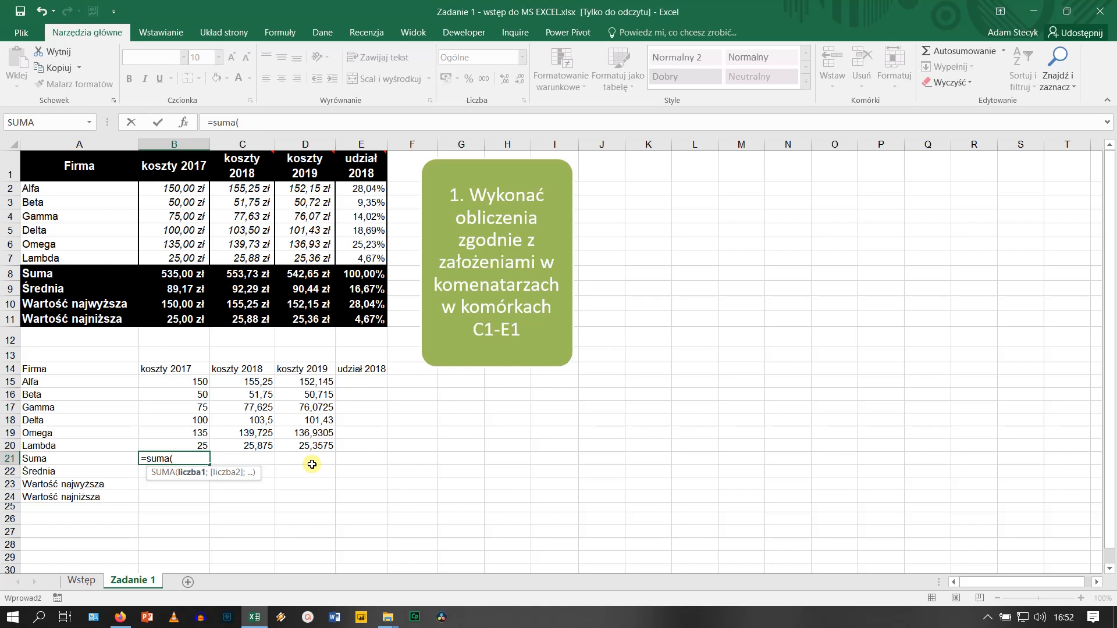
pyautogui.write('b15')
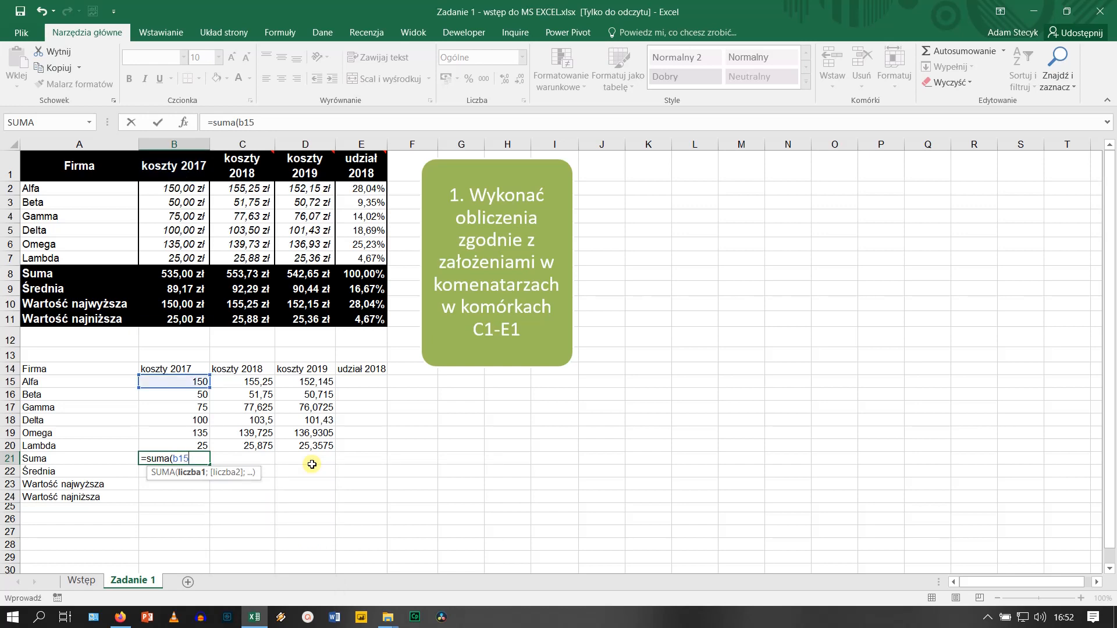
pyautogui.write(':b20')
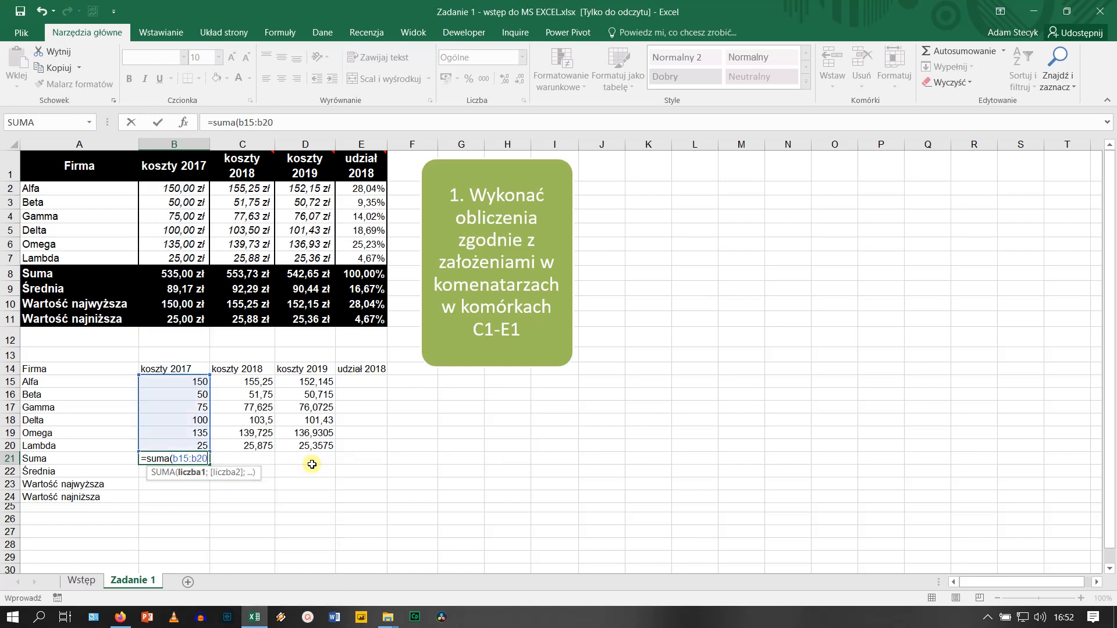
pyautogui.write(')')
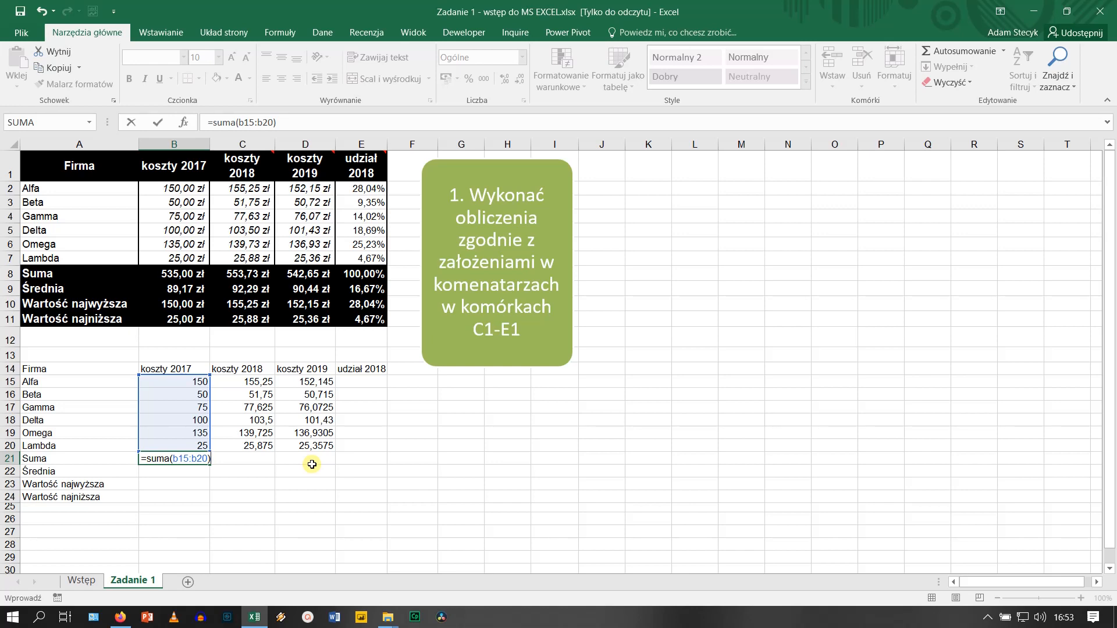
pyautogui.press('Return')
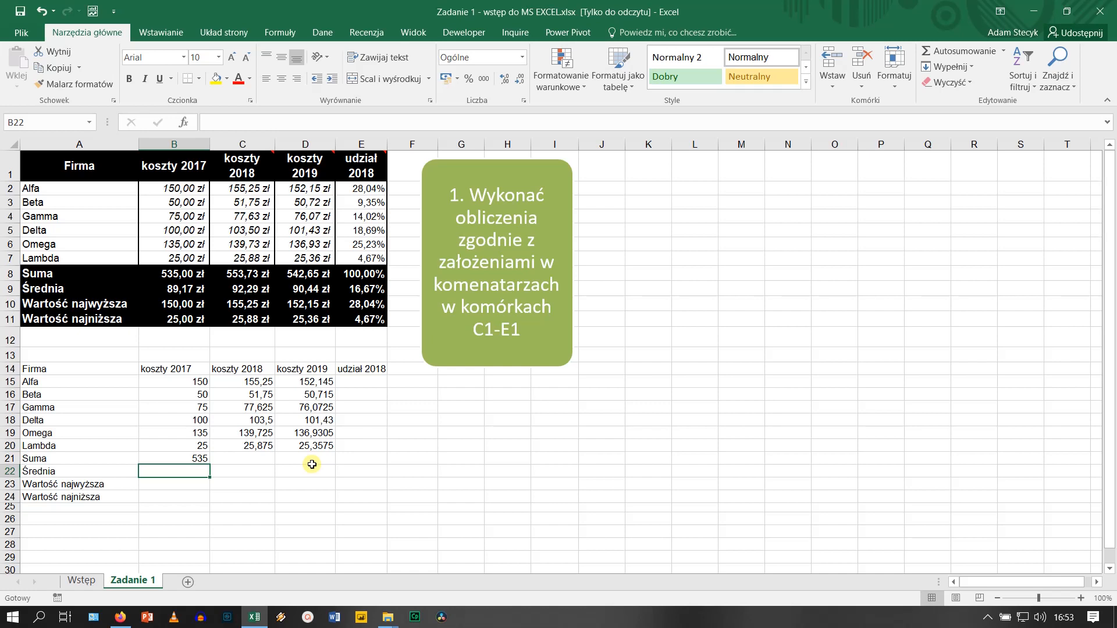
# Enter the formula =średnia(B15:B20) in B22 to average the 2017 costs, leaving the Suma row out of the range.
pyautogui.write('=średnia(')
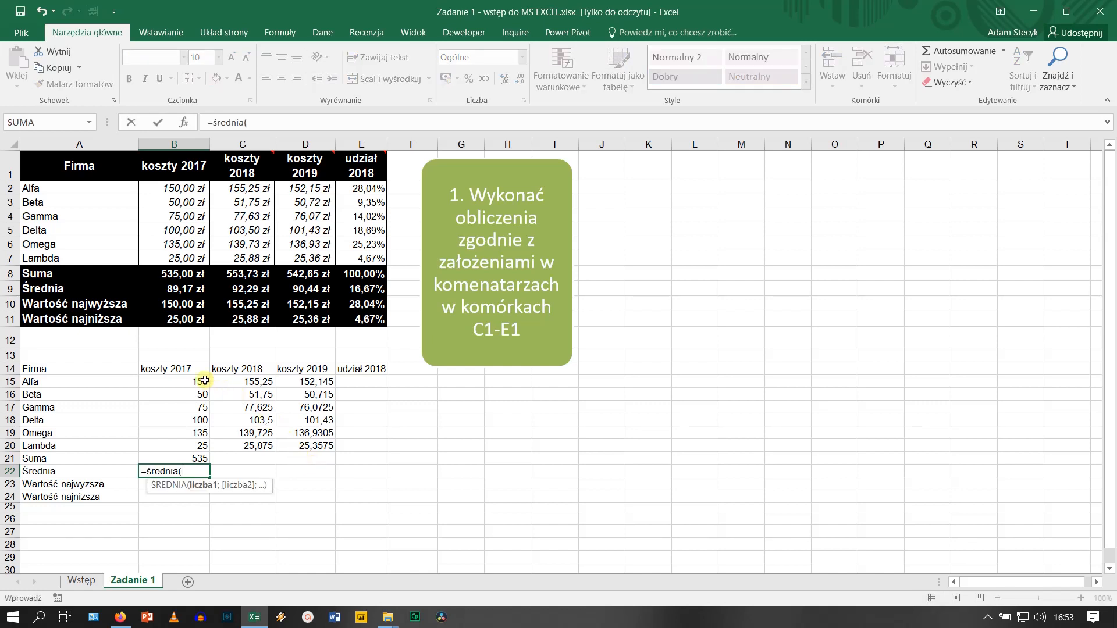
pyautogui.moveTo(205, 381); pyautogui.dragTo(200, 405)
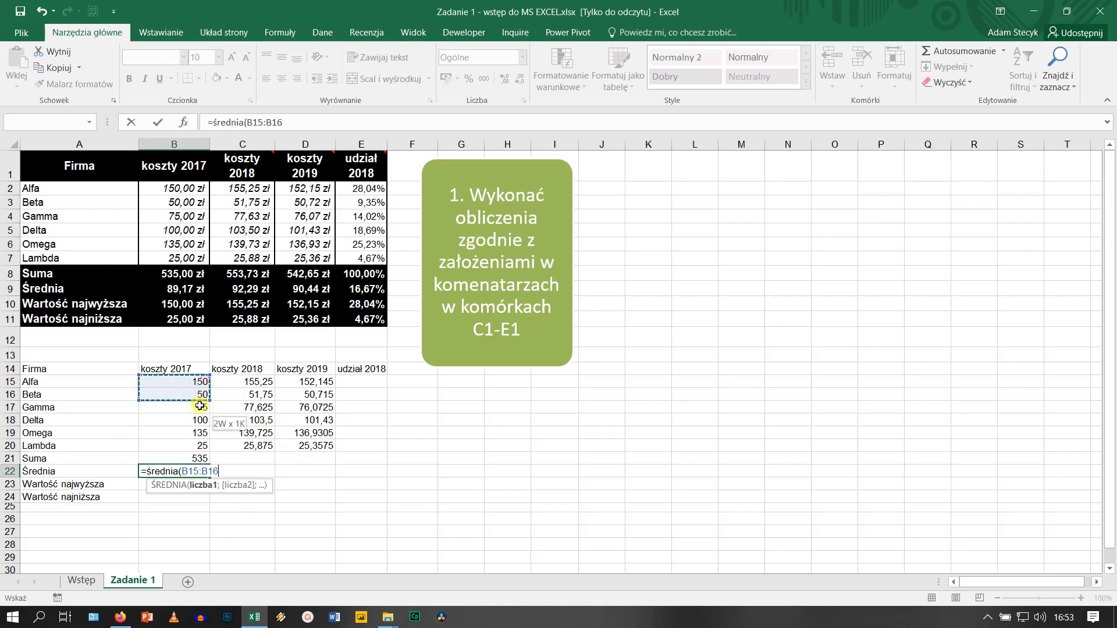
pyautogui.moveTo(199, 444); pyautogui.dragTo(198, 455)
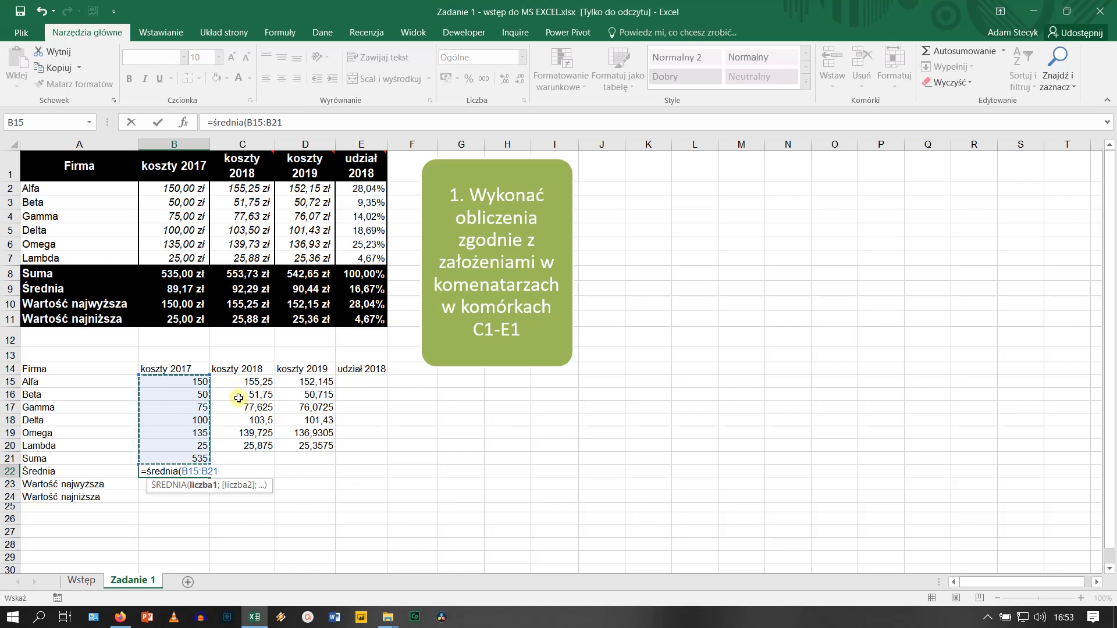
pyautogui.moveTo(201, 381); pyautogui.dragTo(199, 448)
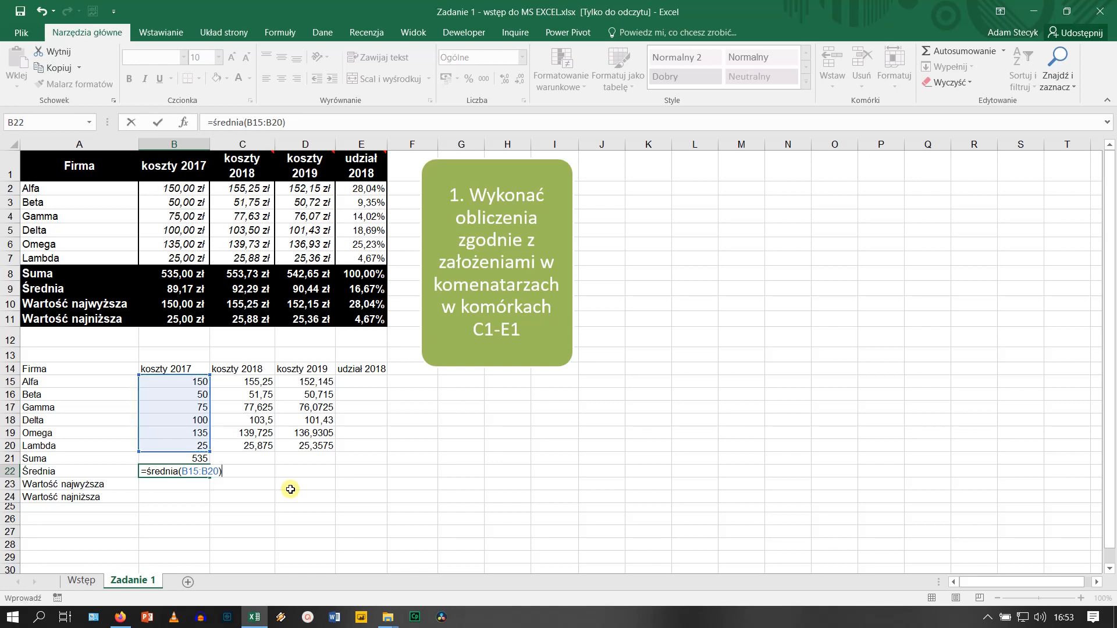
pyautogui.press('Return')
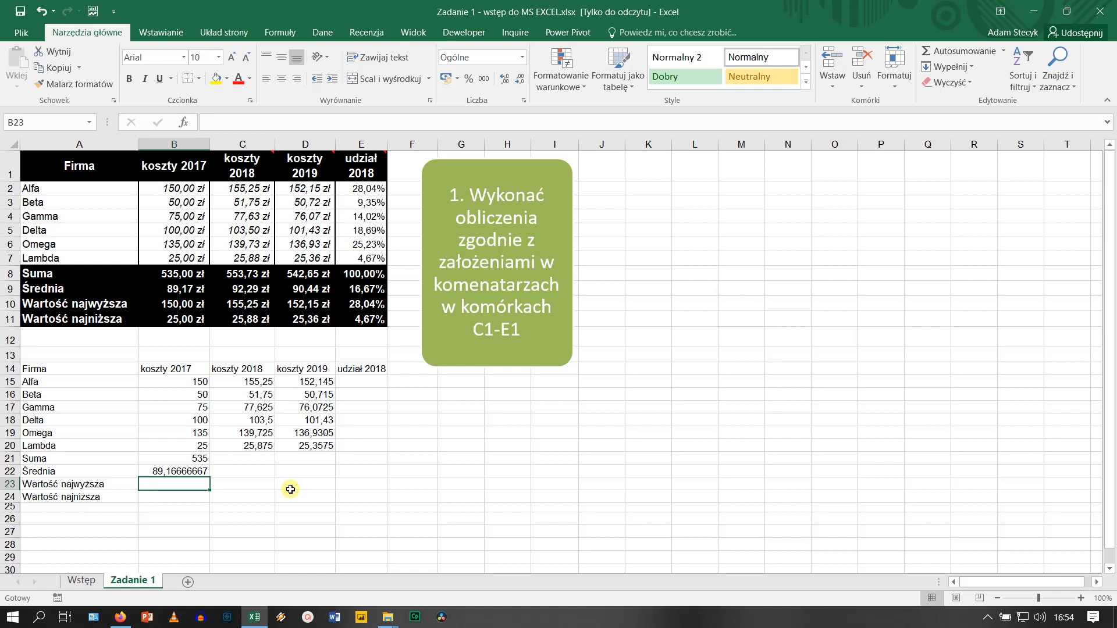
# Enter the formula =max(B15:B20) in B23 to get the highest 2017 cost.
pyautogui.write('=max')
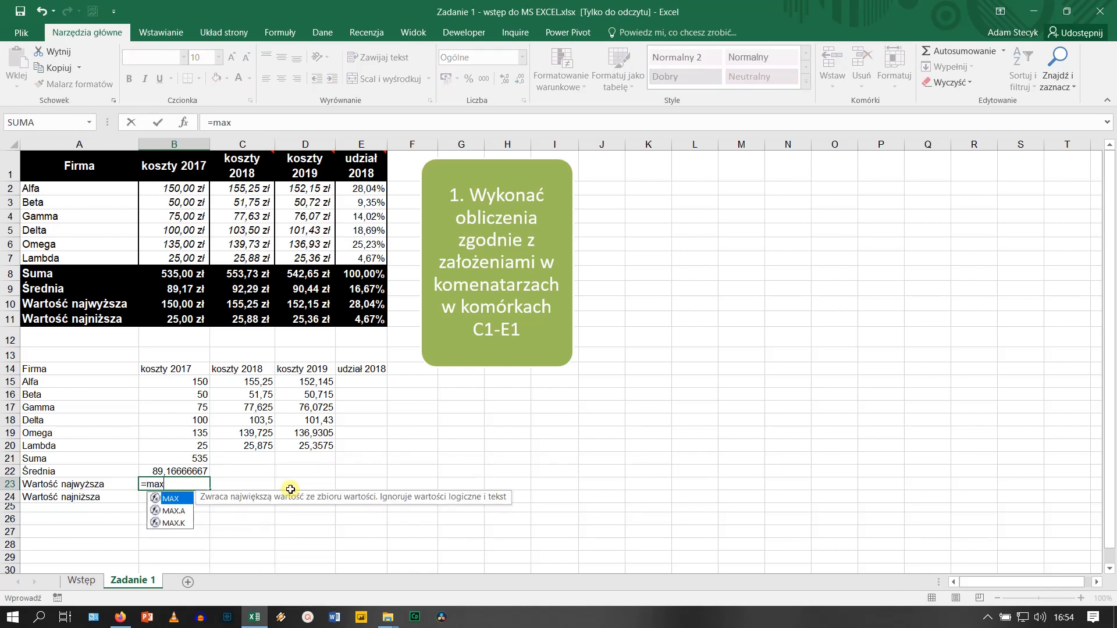
pyautogui.write('(')
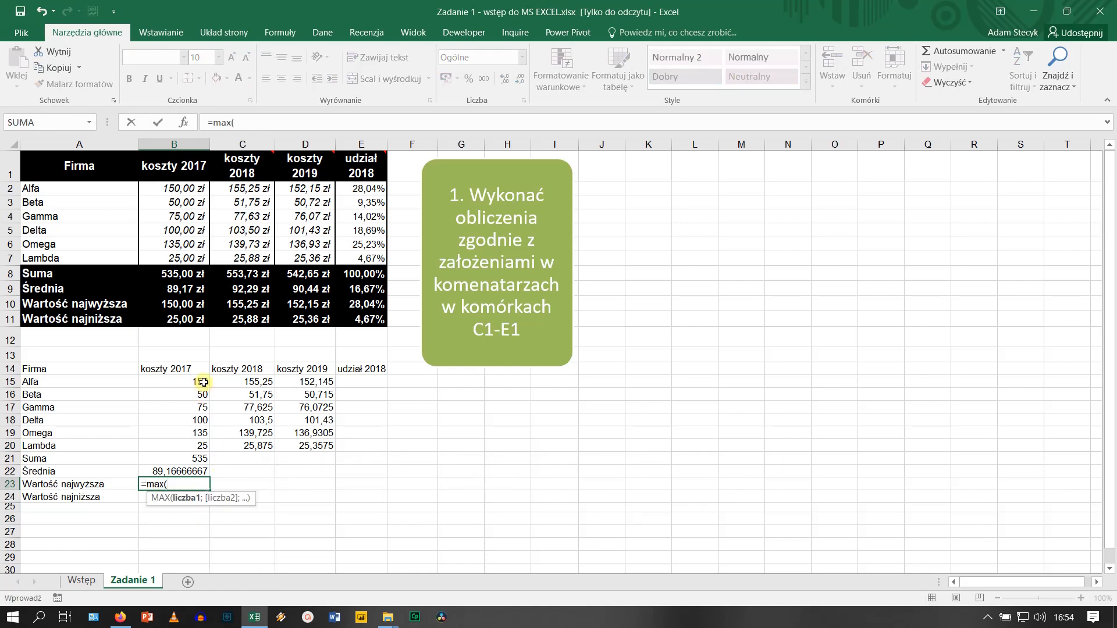
pyautogui.moveTo(201, 382); pyautogui.dragTo(198, 442)
pyautogui.write(')')
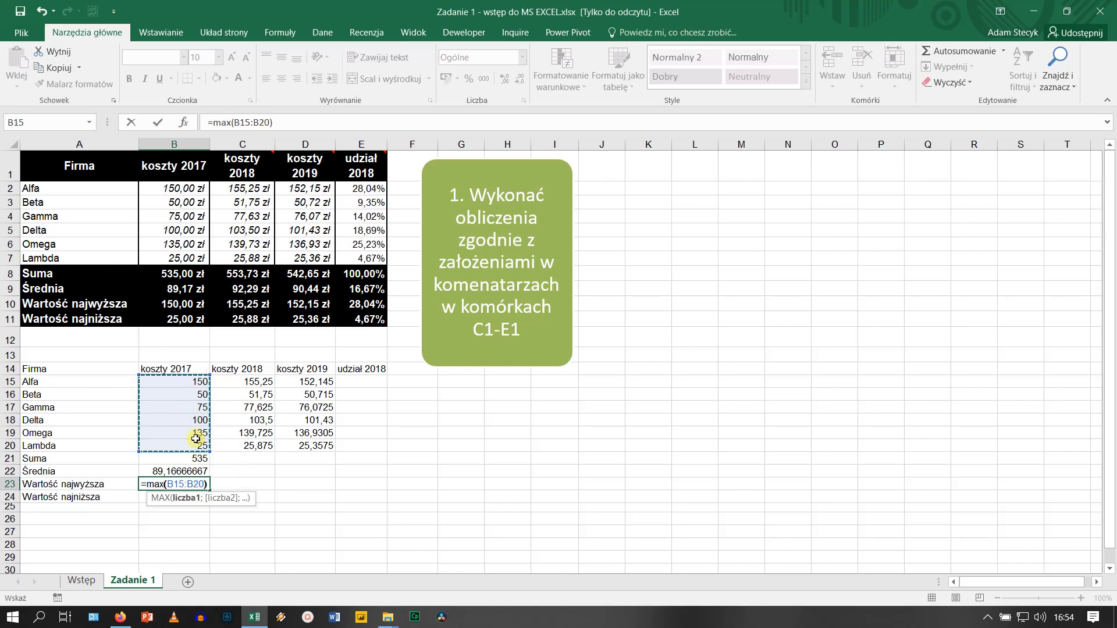
pyautogui.press('Return')
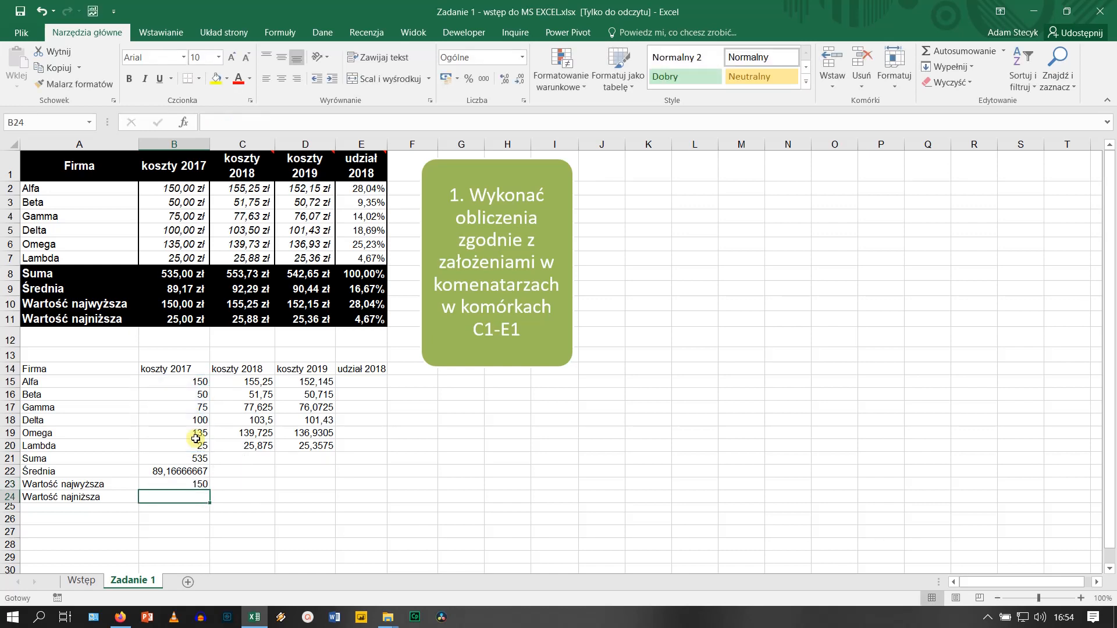
# Enter the formula =min(B15:B20) in B24 to get the lowest 2017 cost.
pyautogui.write('=')
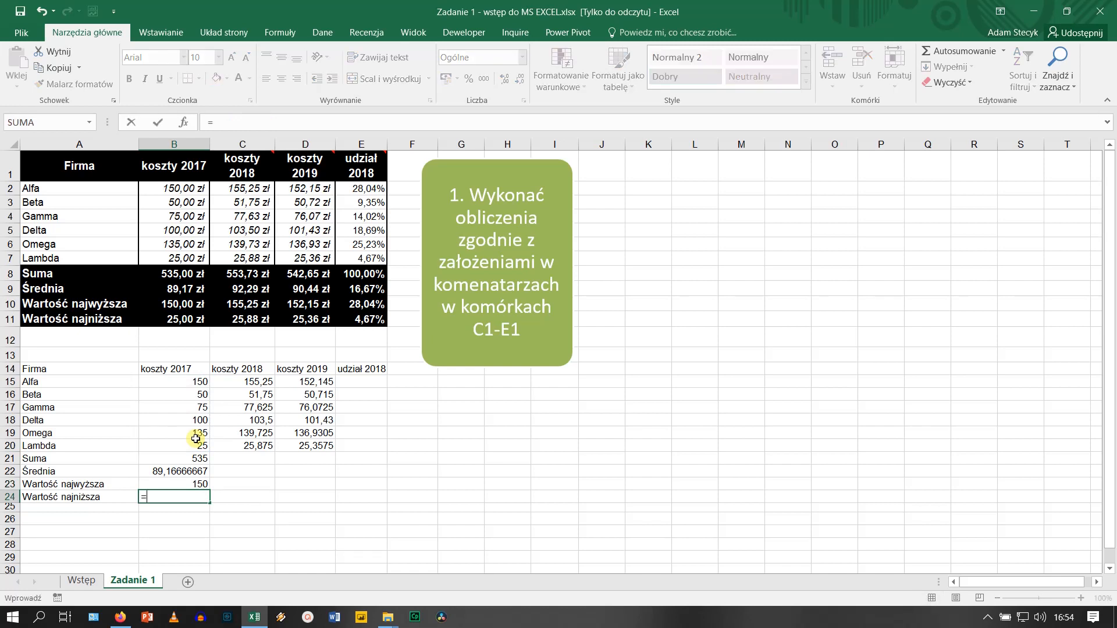
pyautogui.write('min(')
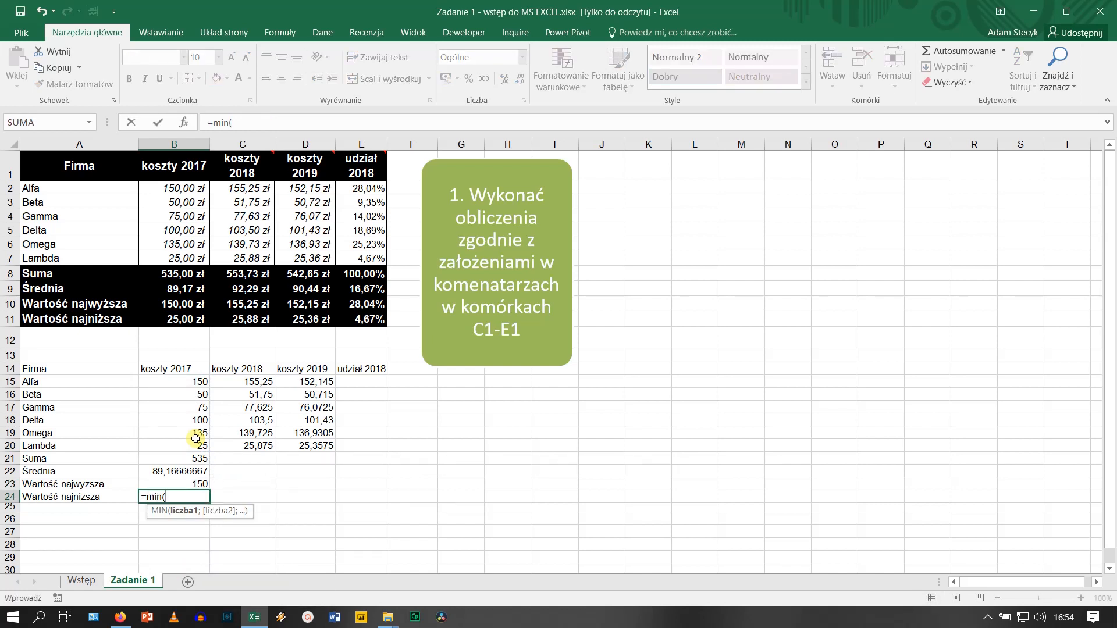
pyautogui.moveTo(197, 382); pyautogui.dragTo(198, 448)
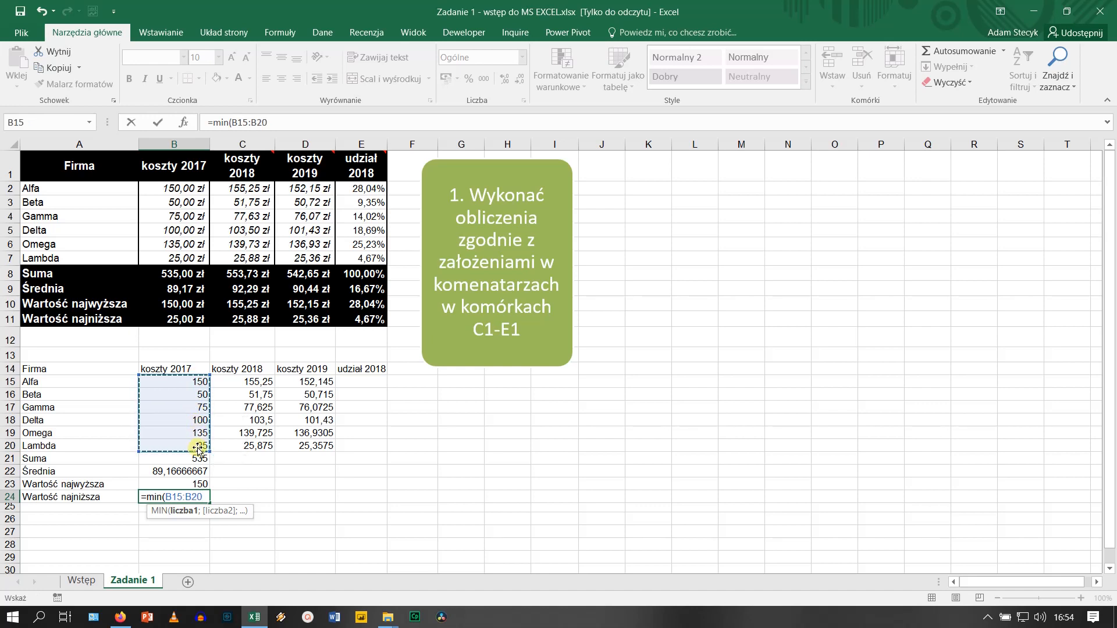
pyautogui.write(')')
pyautogui.press('Return')
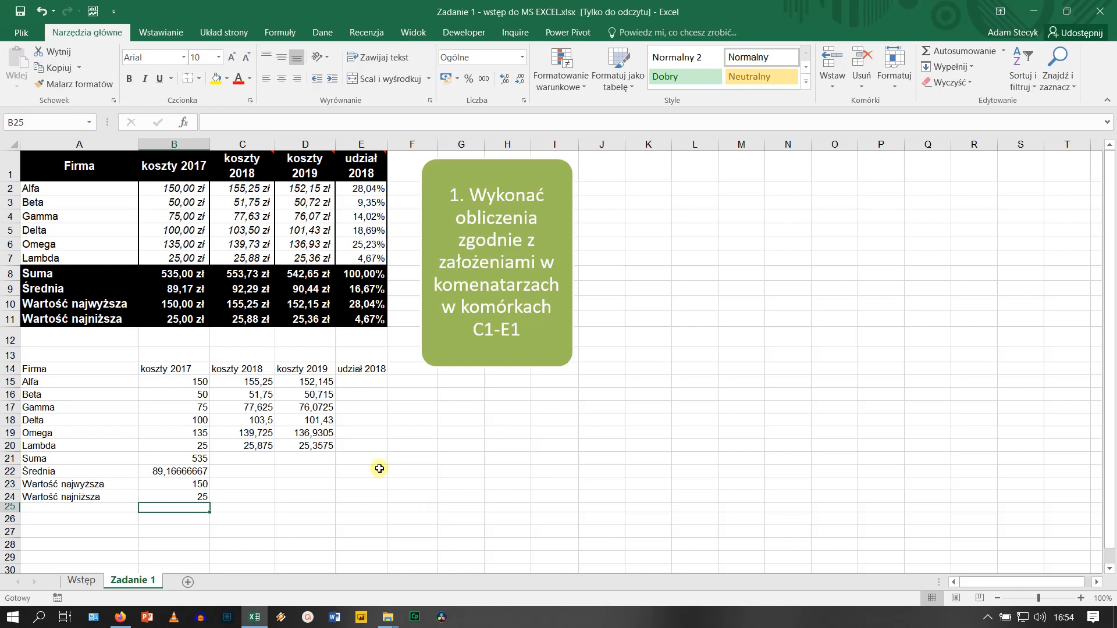
# Copy the four summary formulas in B21:B24 across through column E.
pyautogui.moveTo(185, 460); pyautogui.dragTo(186, 498)
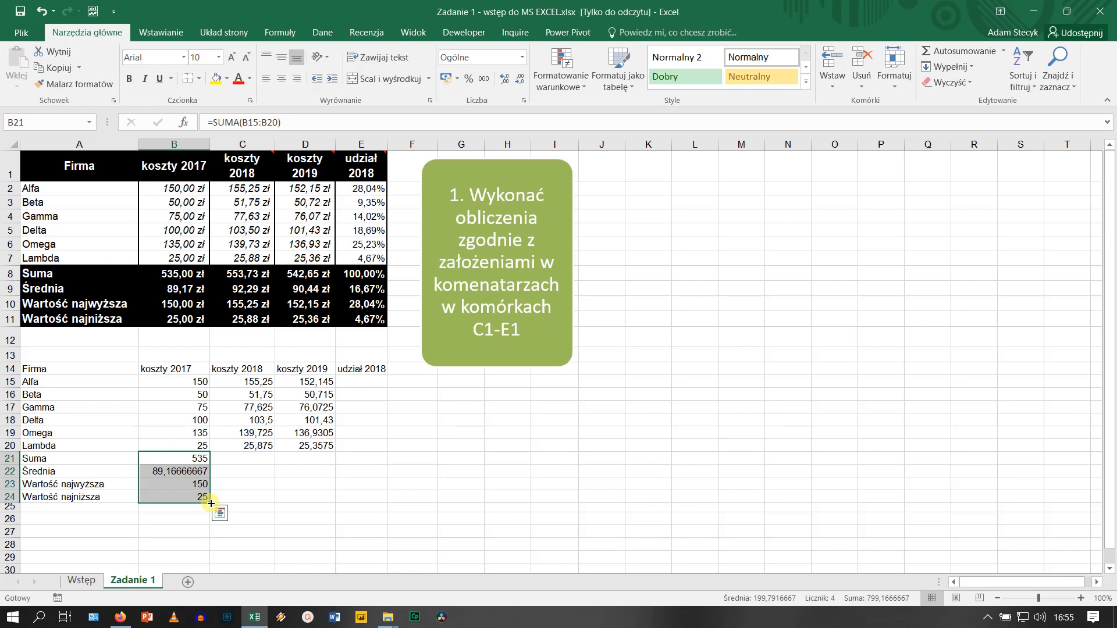
pyautogui.moveTo(210, 503); pyautogui.dragTo(381, 506)
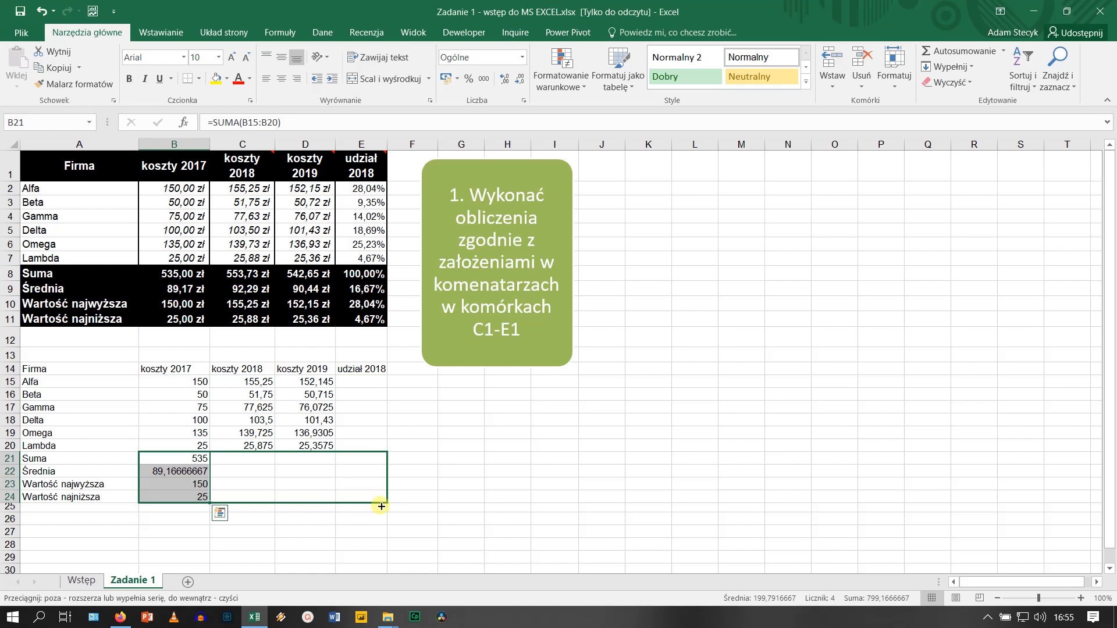
pyautogui.moveTo(382, 506); pyautogui.dragTo(382, 507)
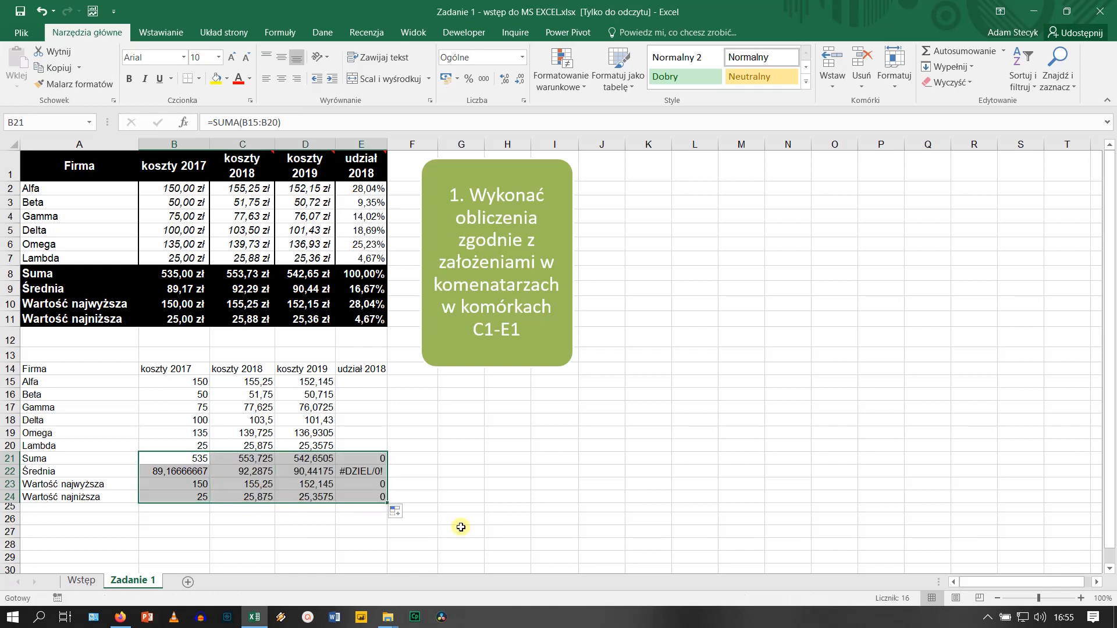
# Examine the summary formulas in C21:C24, B21:D21 and E22, comparing how their ranges adapt in each column.
pyautogui.click(251, 460)
pyautogui.click(252, 475)
pyautogui.click(254, 483)
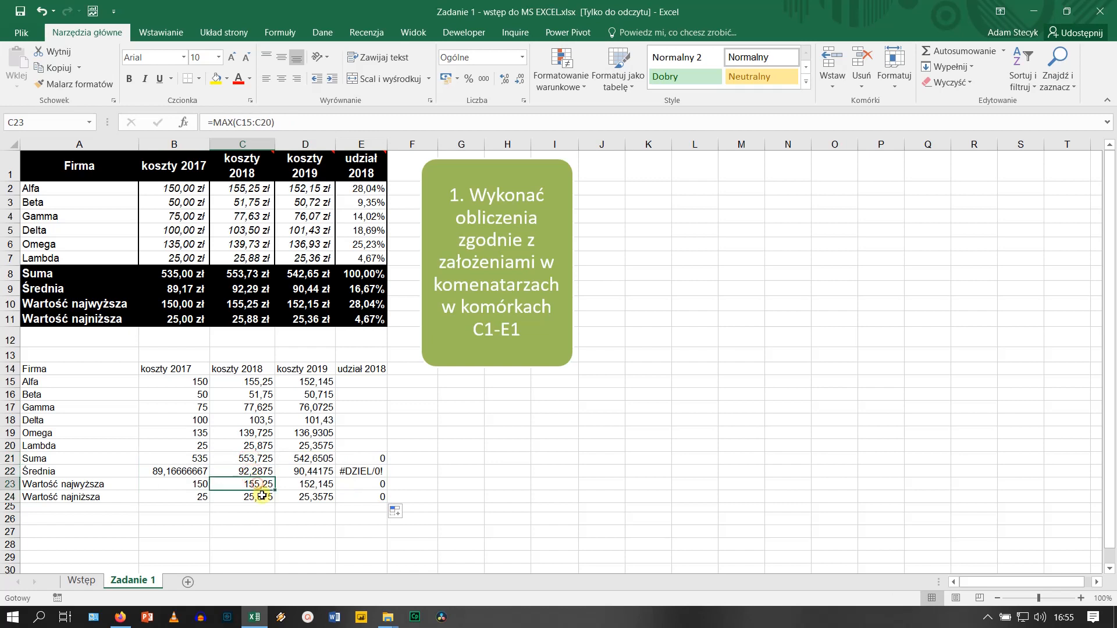
pyautogui.click(262, 496)
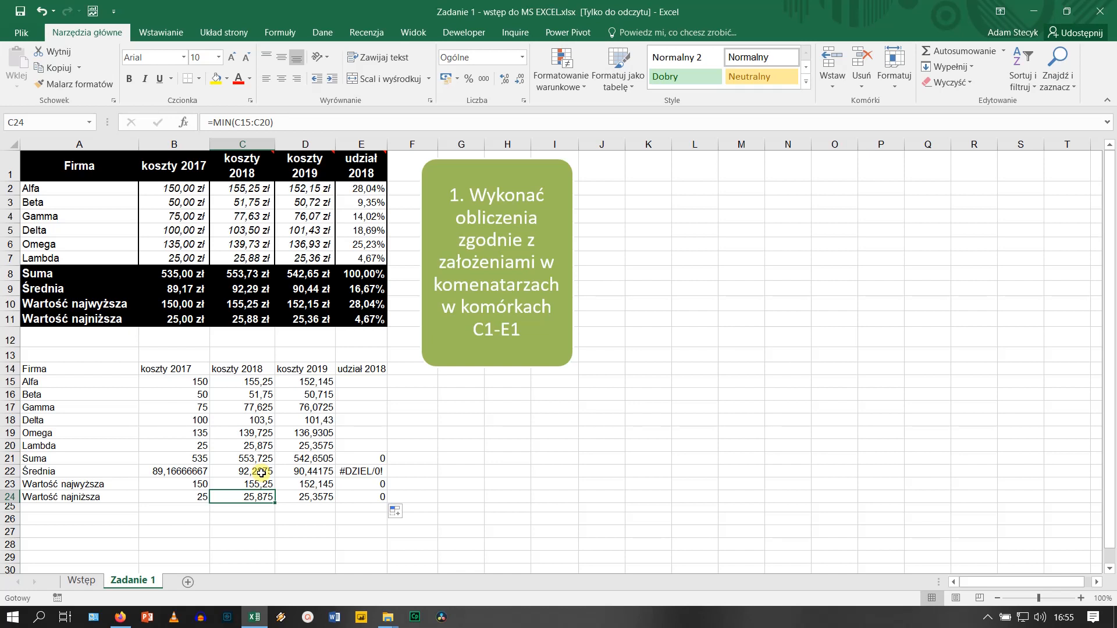
pyautogui.click(206, 458)
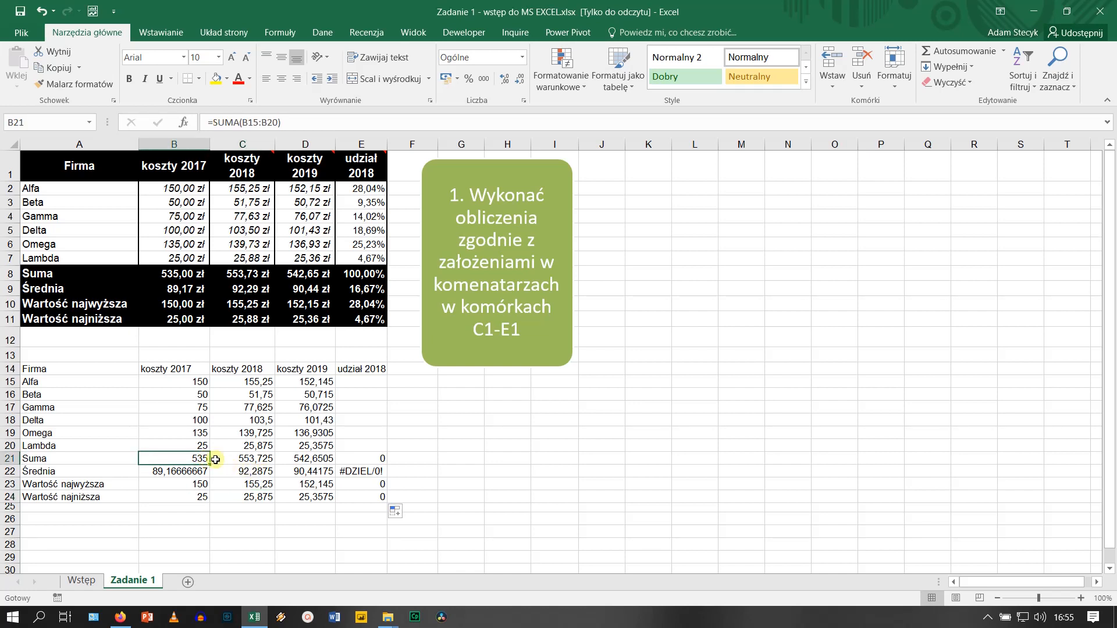
pyautogui.click(246, 460)
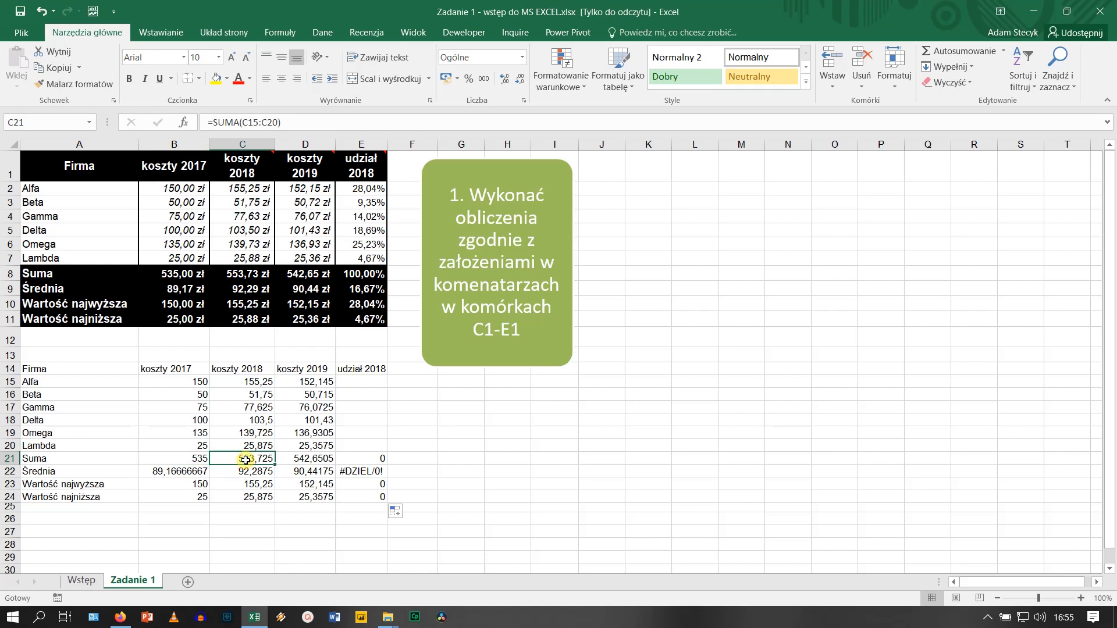
pyautogui.click(294, 459)
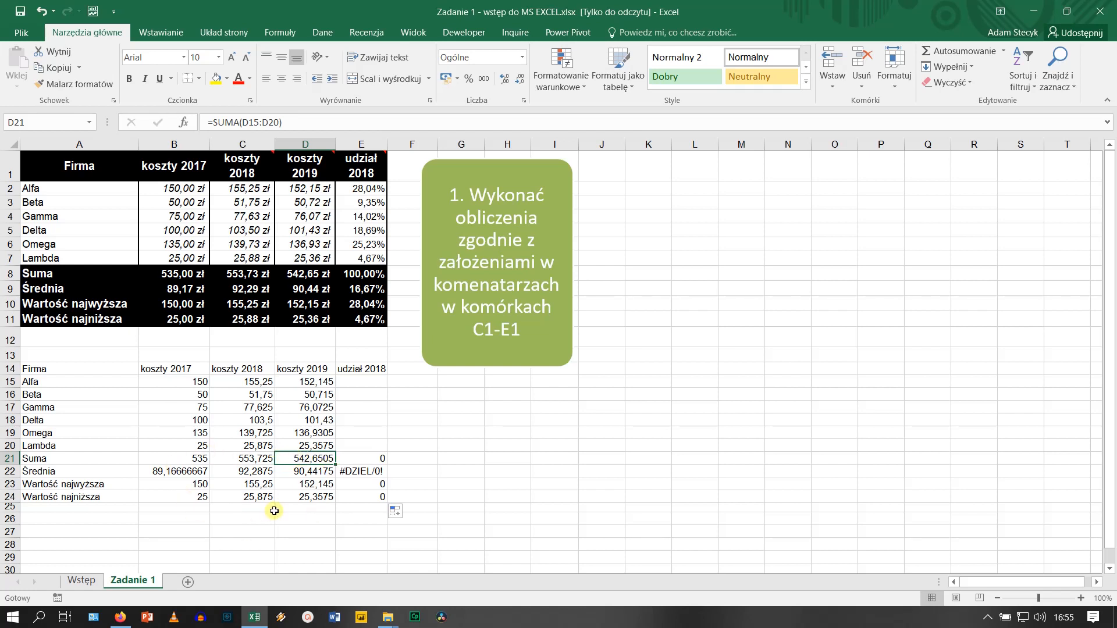
pyautogui.click(370, 474)
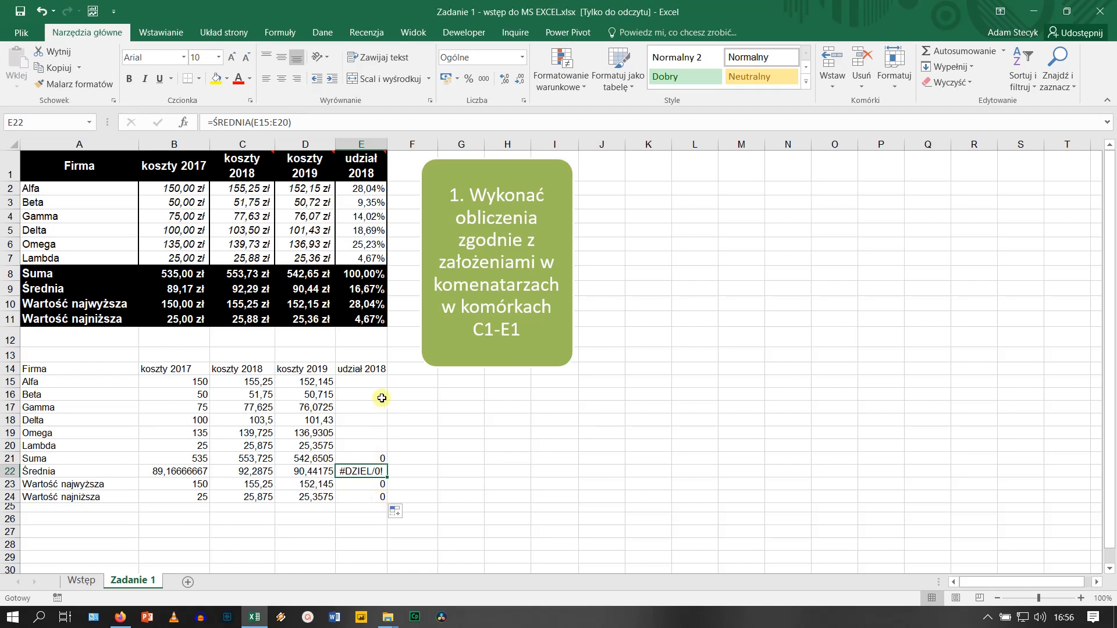
# Enter the test value 5 in E15 to check the summary formulas in column E, and clear the cell again.
pyautogui.click(365, 384)
pyautogui.write('5')
pyautogui.press('Return')
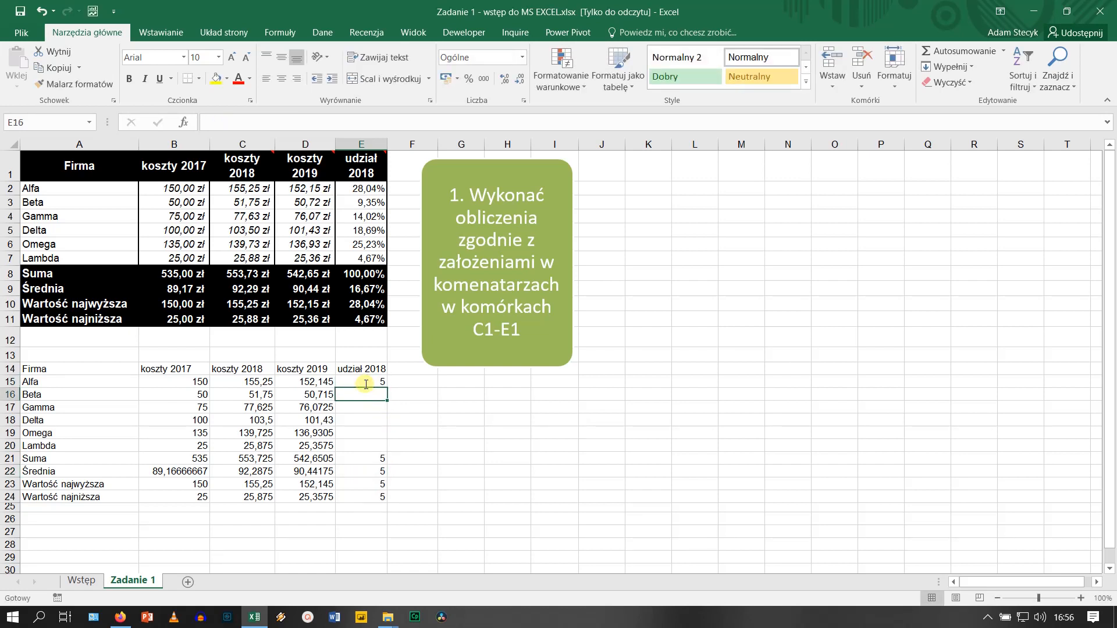
pyautogui.click(365, 383)
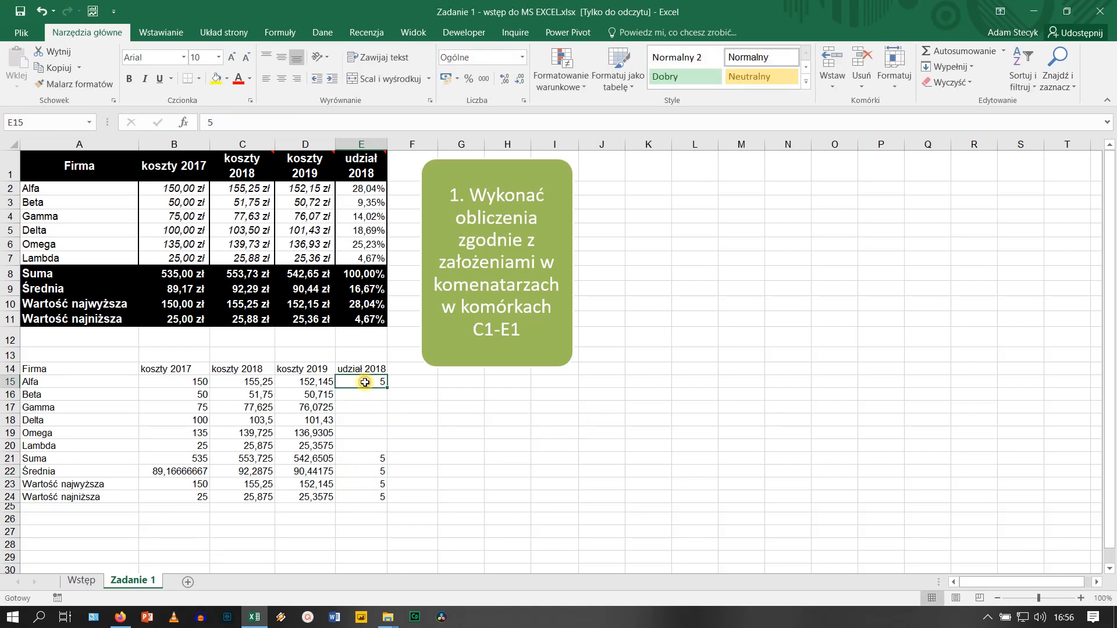
pyautogui.press('Delete')
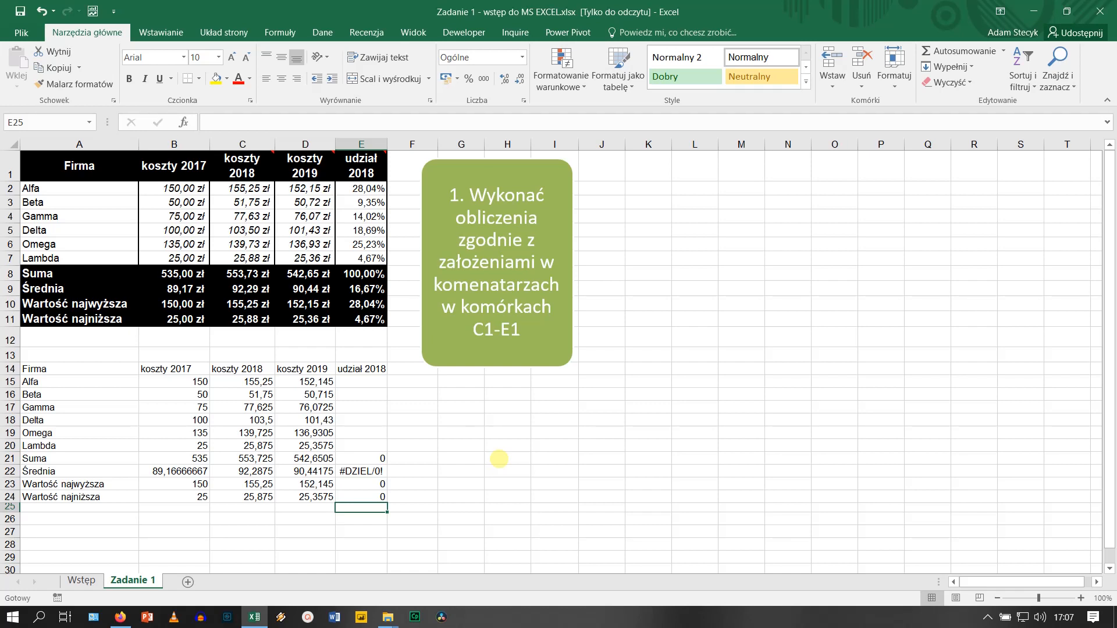
# Read the comment on E1 and enter the formula =c15/c21 in E15 for Alfa's share of the 2018 costs.
pyautogui.moveTo(362, 170)
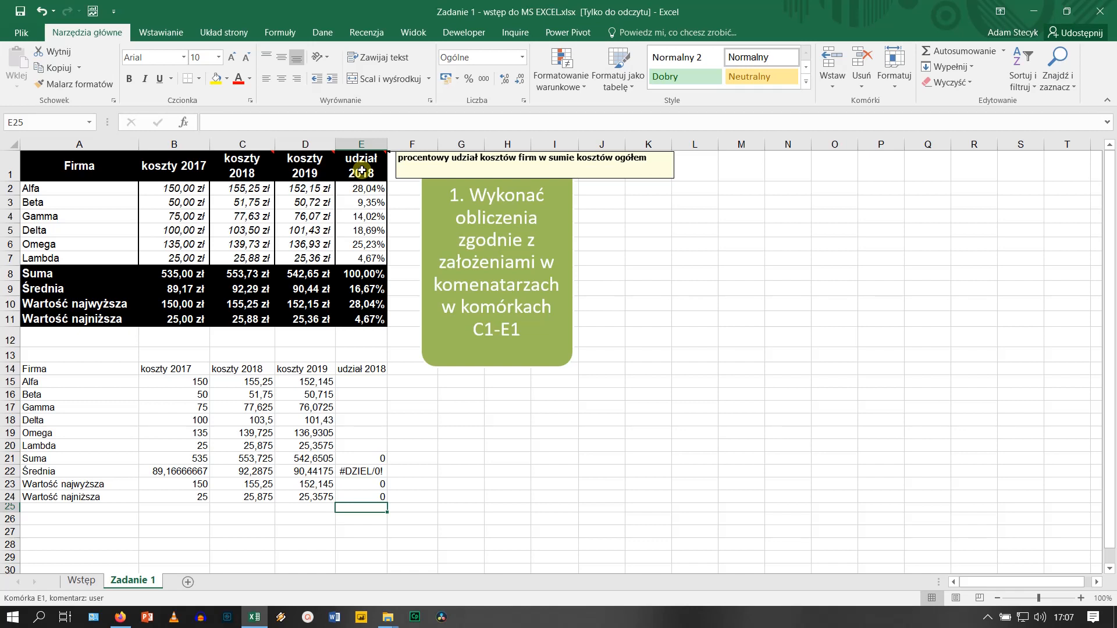
pyautogui.click(365, 384)
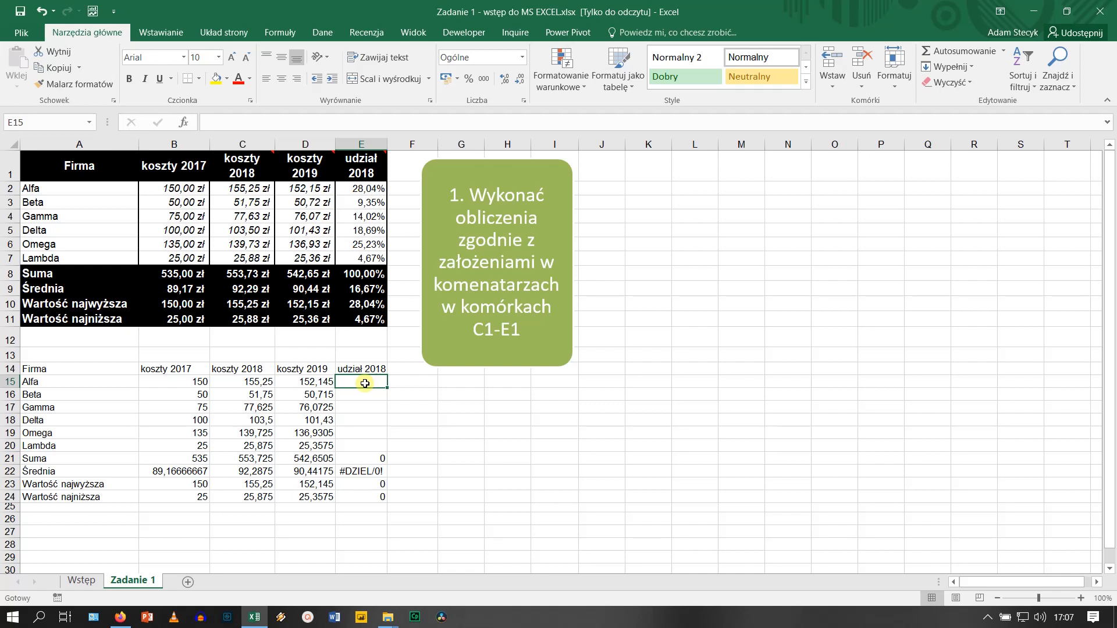
pyautogui.click(259, 459)
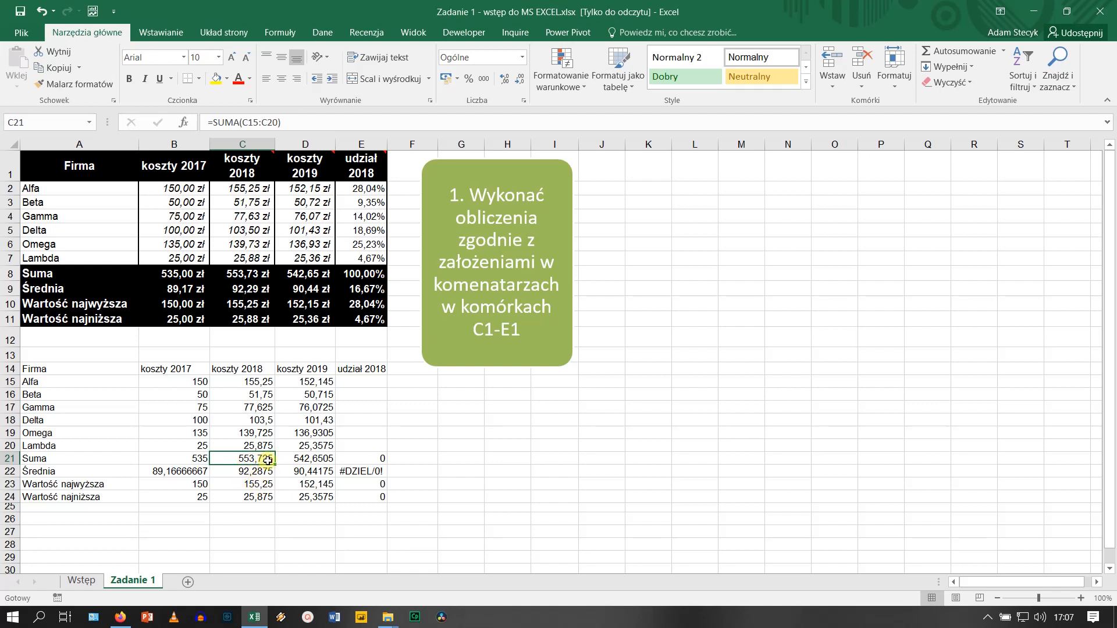
pyautogui.click(263, 382)
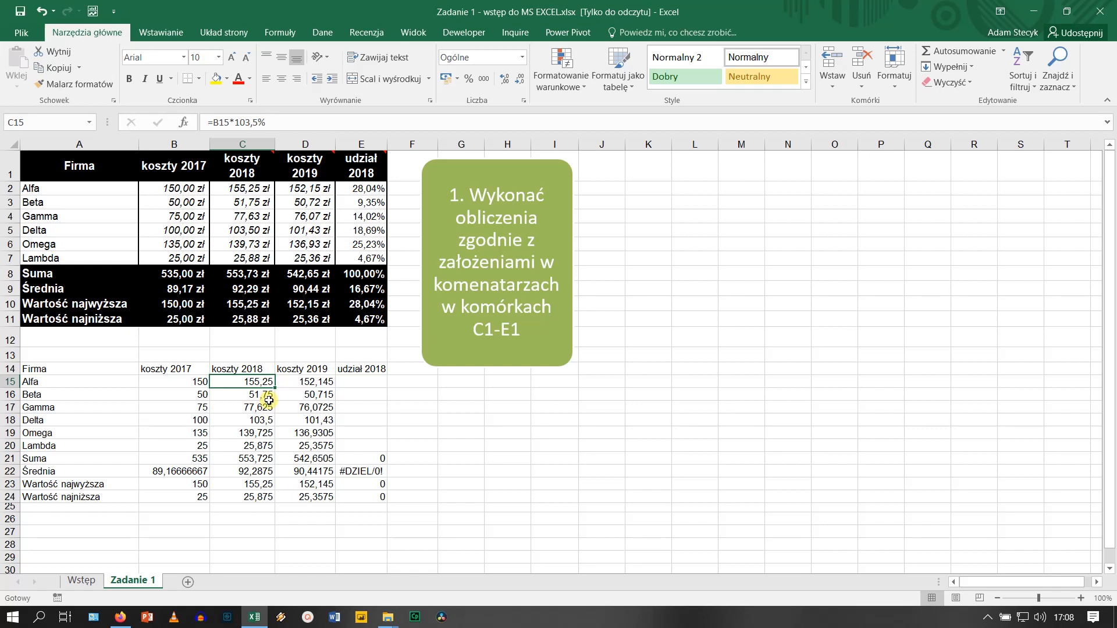
pyautogui.press('Right')
pyautogui.press('Right')
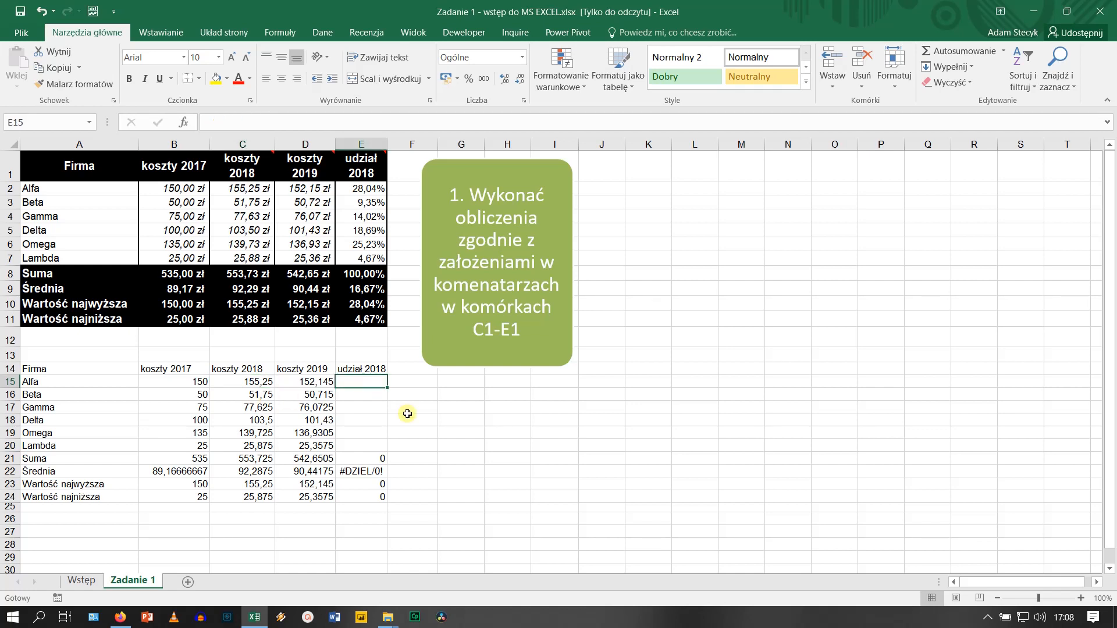
pyautogui.write('=')
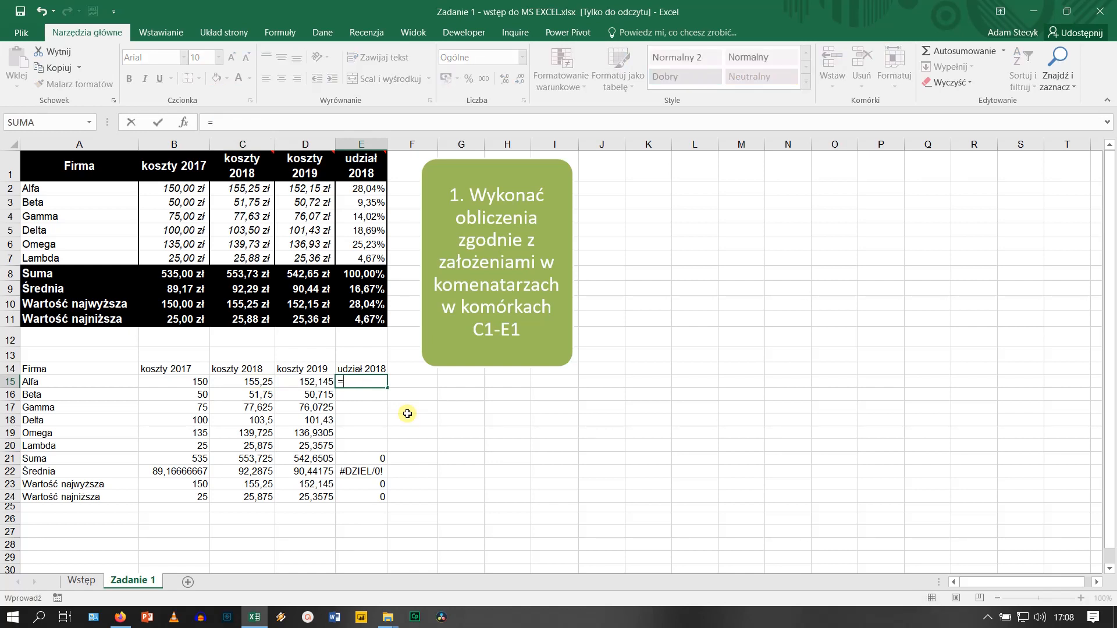
pyautogui.write('c15/')
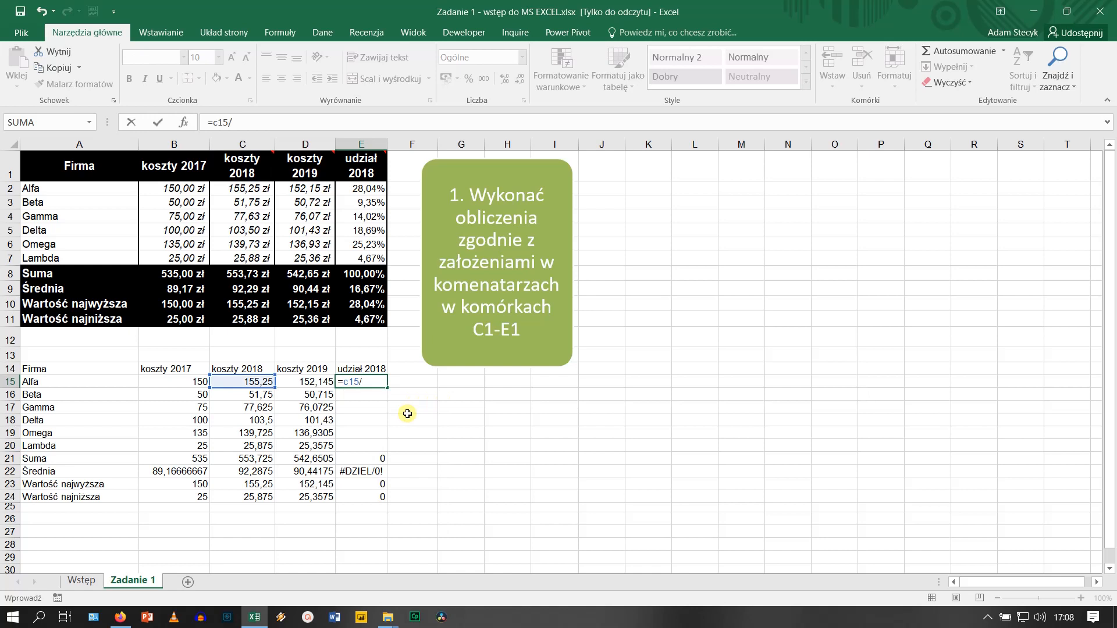
pyautogui.write('c21')
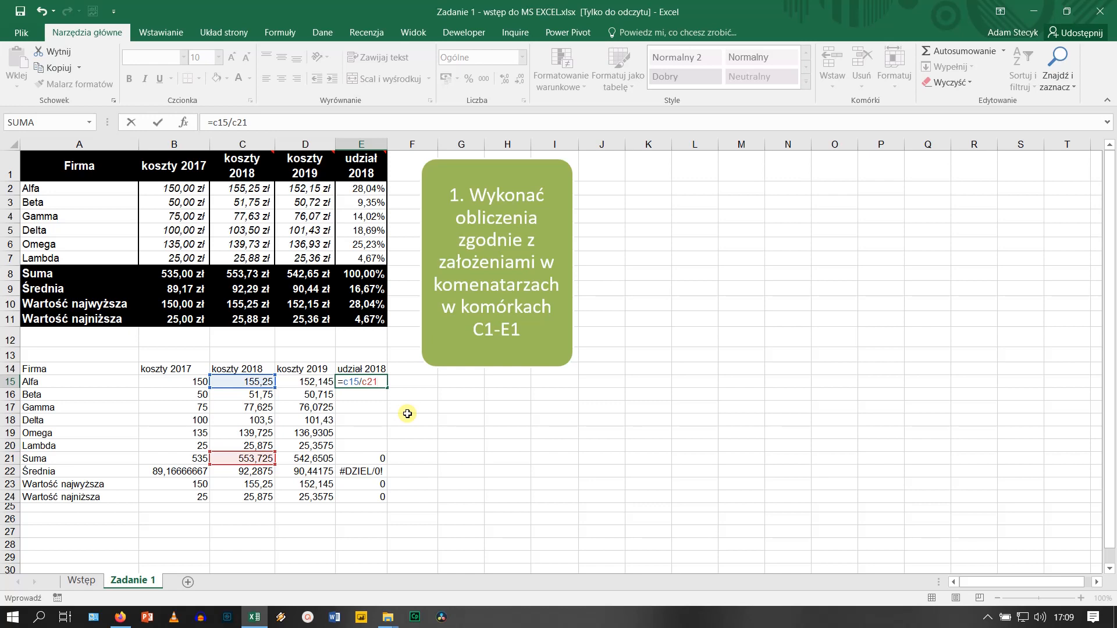
pyautogui.press('Return')
# Try copying the share formula from E15 into E16 and E17, check the shifted references, and clear both copies.
pyautogui.click(379, 382)
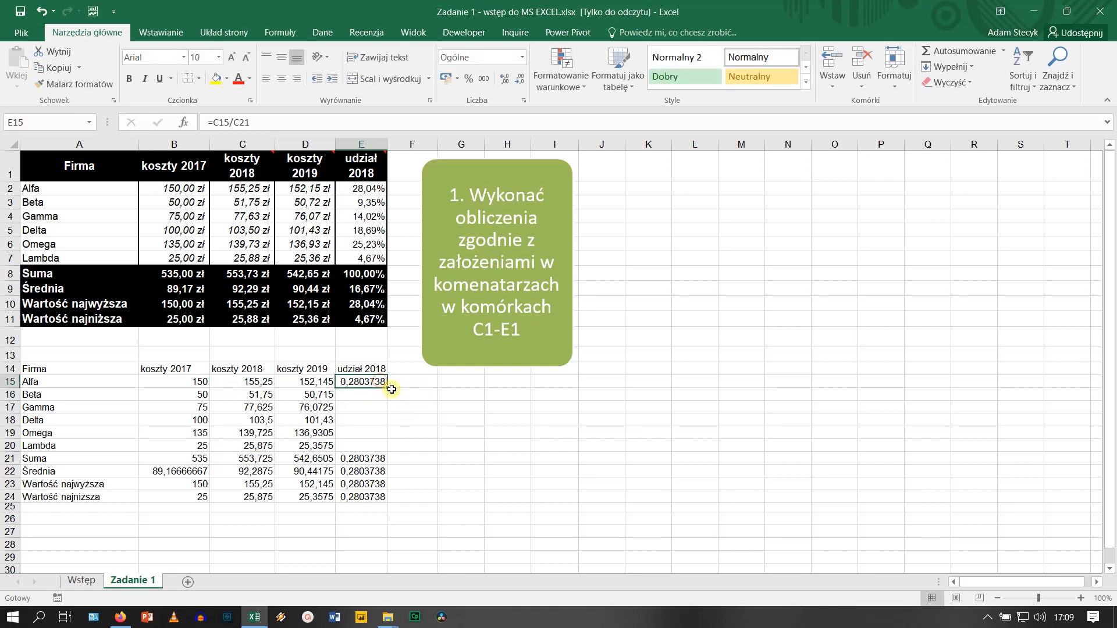
pyautogui.moveTo(387, 388); pyautogui.dragTo(384, 401)
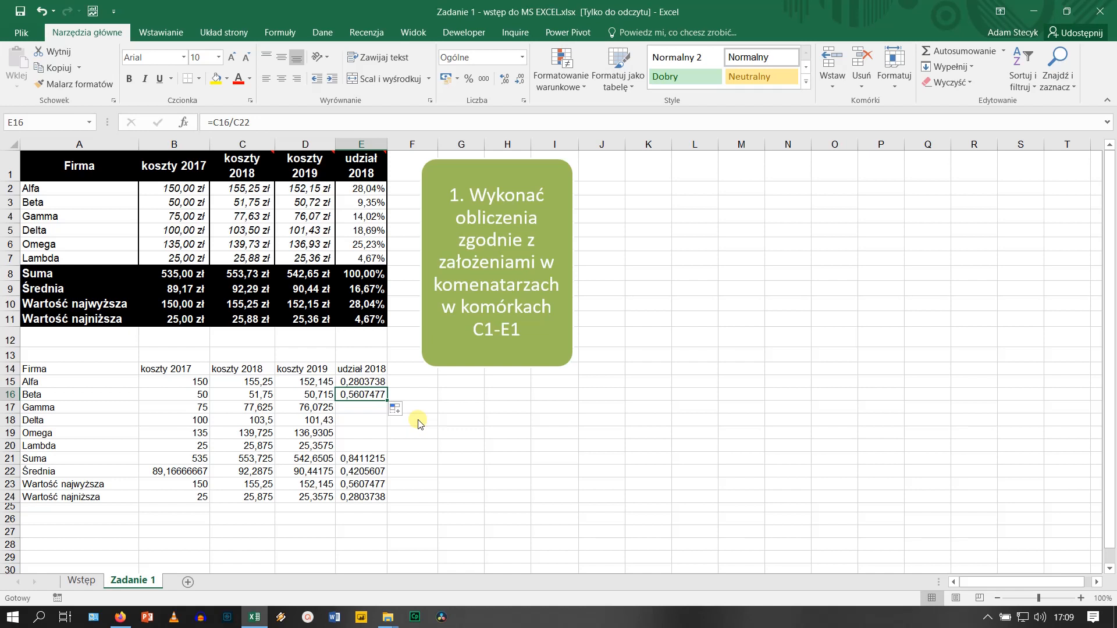
pyautogui.moveTo(387, 401); pyautogui.dragTo(388, 411)
pyautogui.click(373, 407)
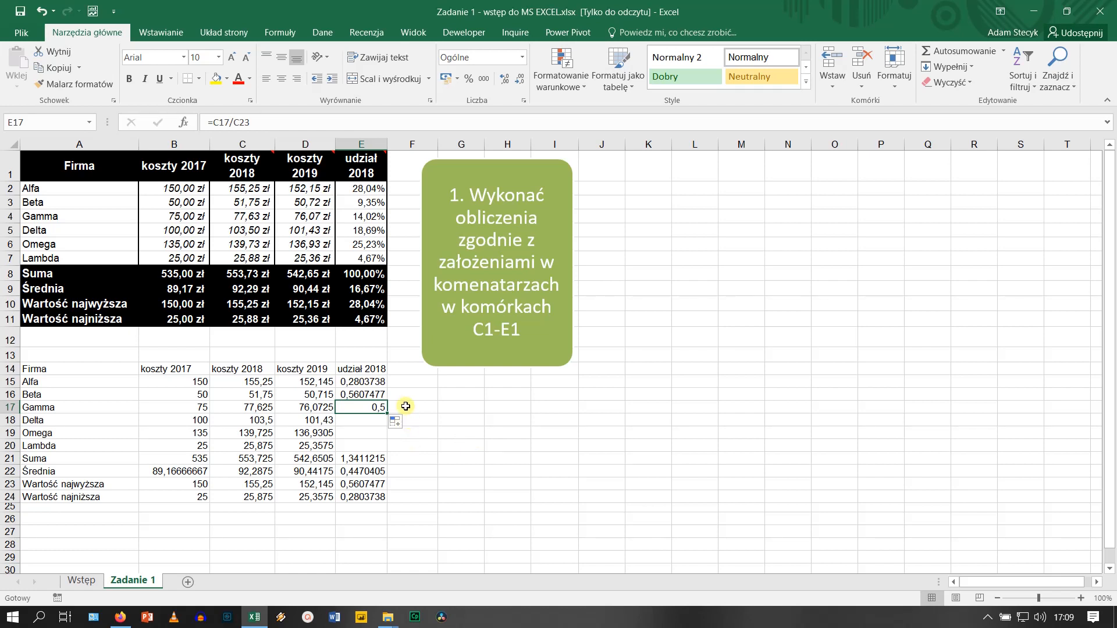
pyautogui.moveTo(381, 393); pyautogui.dragTo(384, 402)
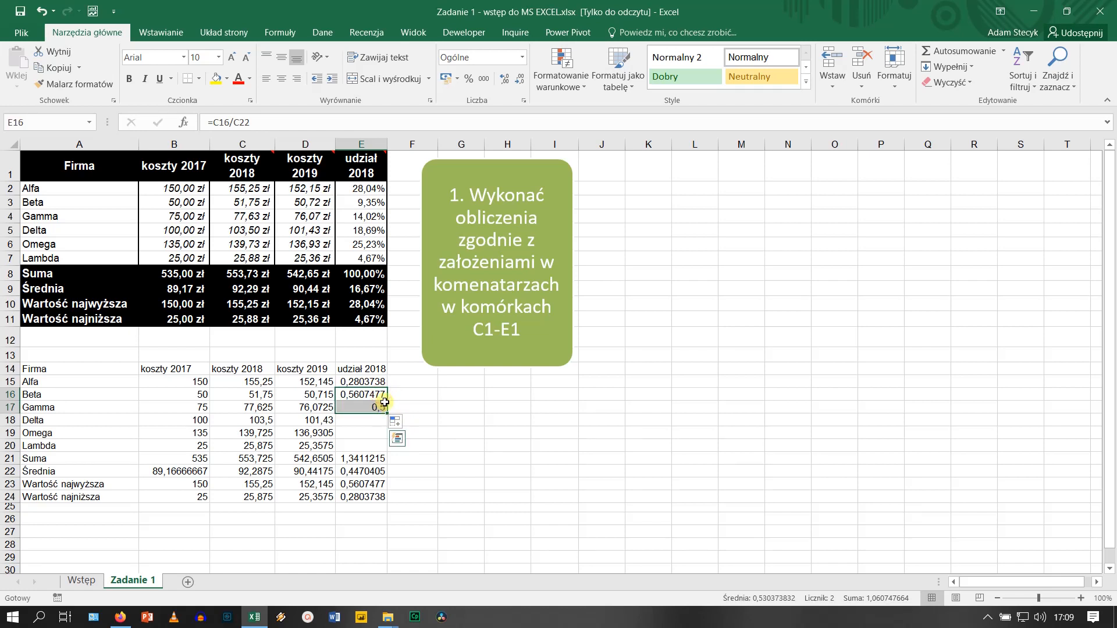
pyautogui.press('Delete')
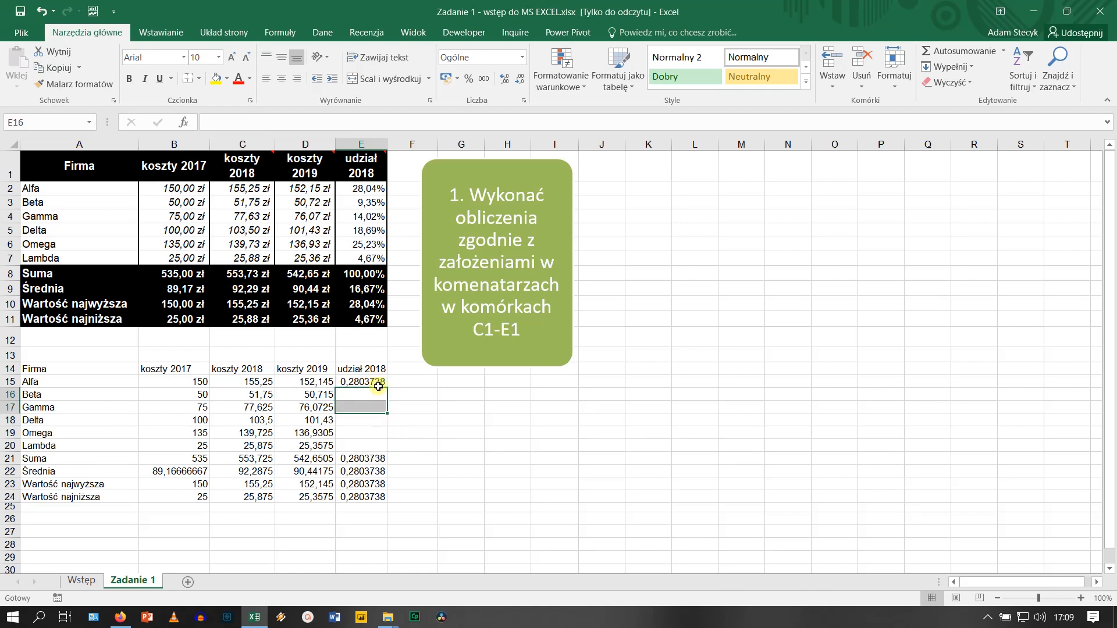
# Make the total's reference absolute in E15 so the formula reads =C15/$C$21.
pyautogui.click(379, 382)
pyautogui.doubleClick(379, 382)
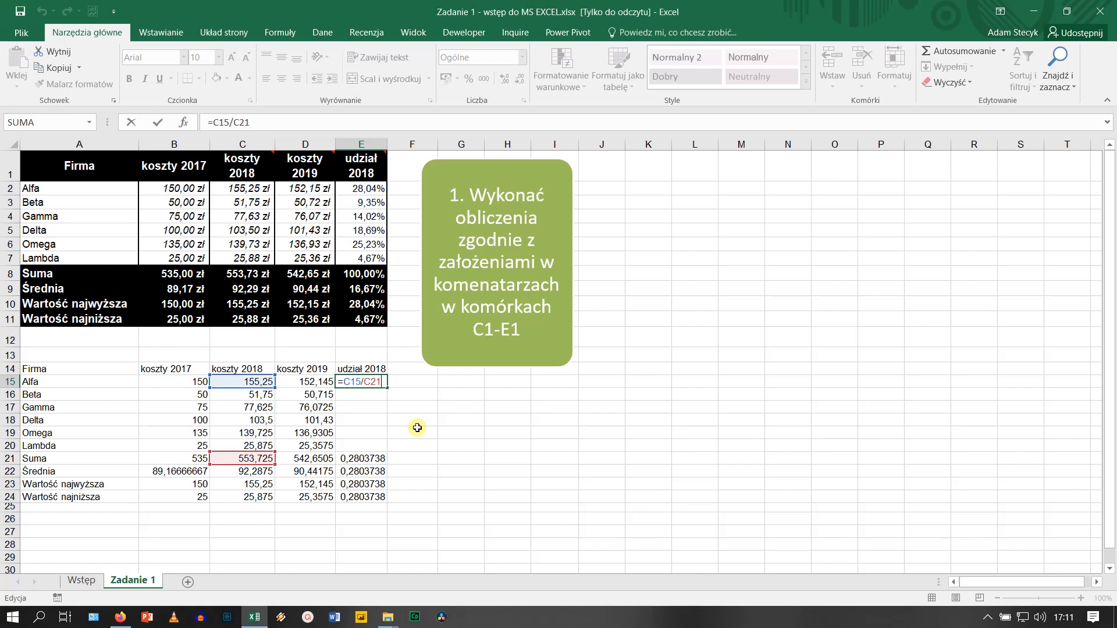
pyautogui.press('F4')
pyautogui.press('Return')
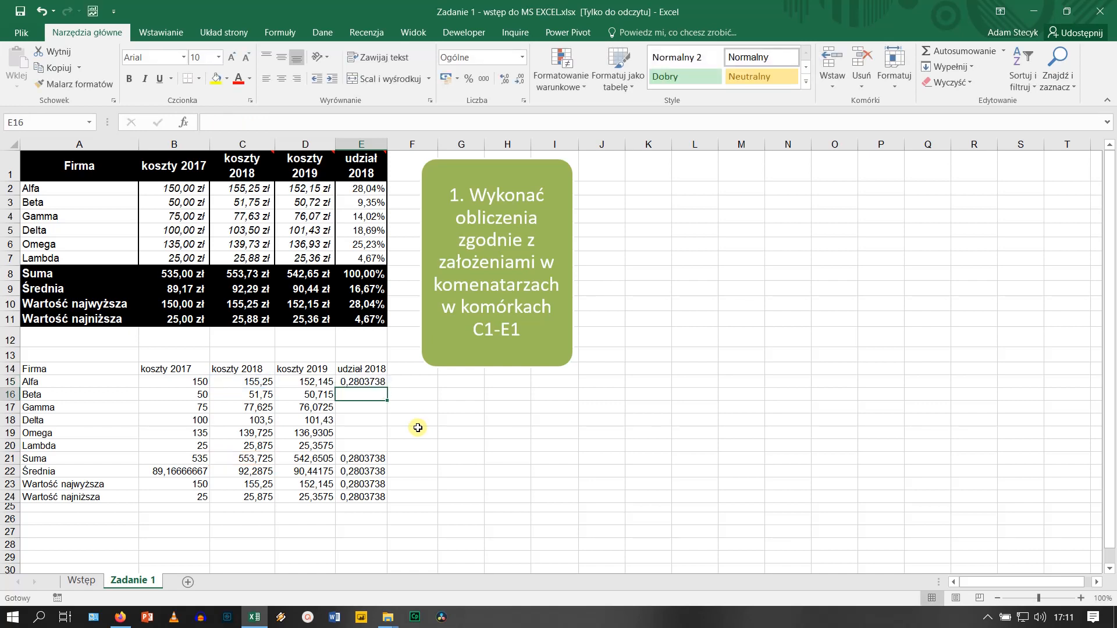
# Copy the share formula from E15 down to E20 and inspect the references in E17.
pyautogui.click(376, 383)
pyautogui.moveTo(386, 388); pyautogui.dragTo(381, 453)
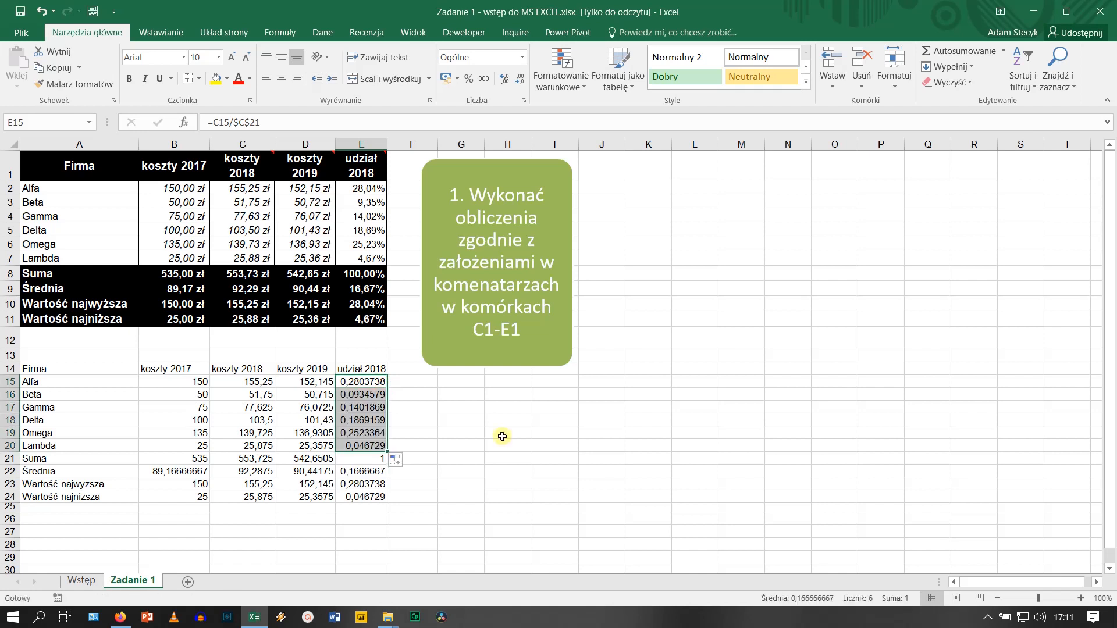
pyautogui.click(369, 405)
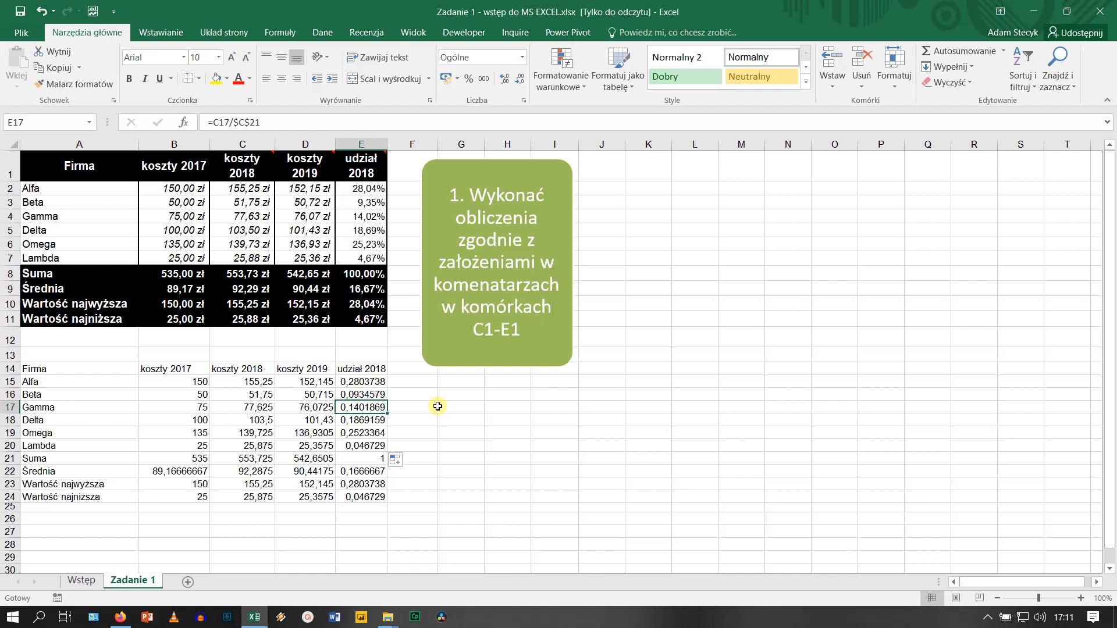
pyautogui.press('F2')
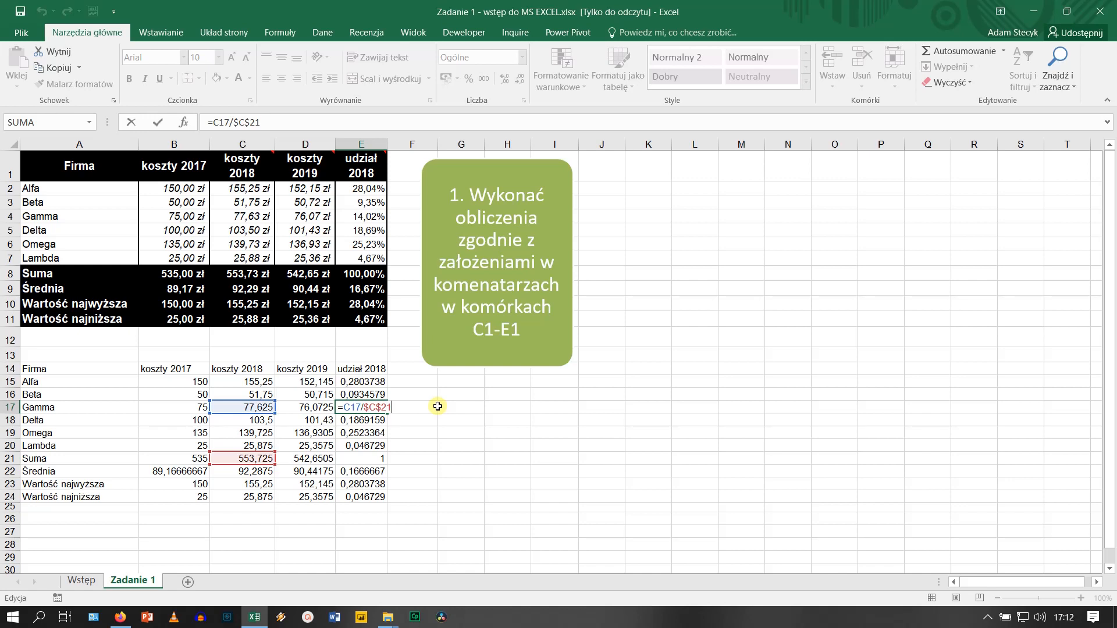
pyautogui.press('Return')
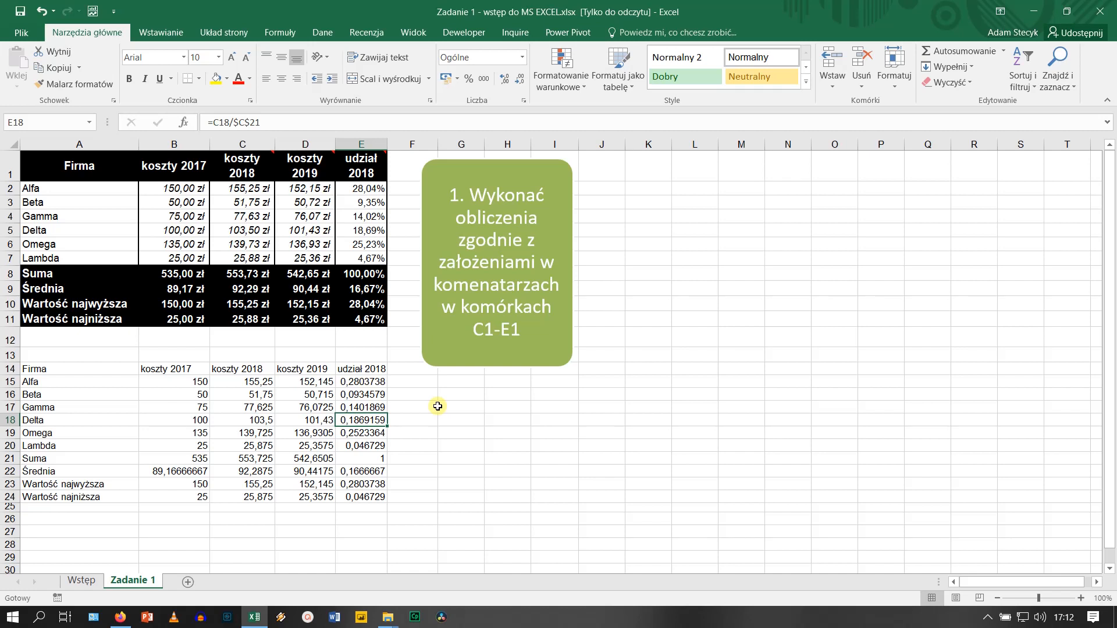
# Format the 2018 shares in E15:E24 as percentages with two decimal places.
pyautogui.moveTo(377, 383); pyautogui.dragTo(377, 498)
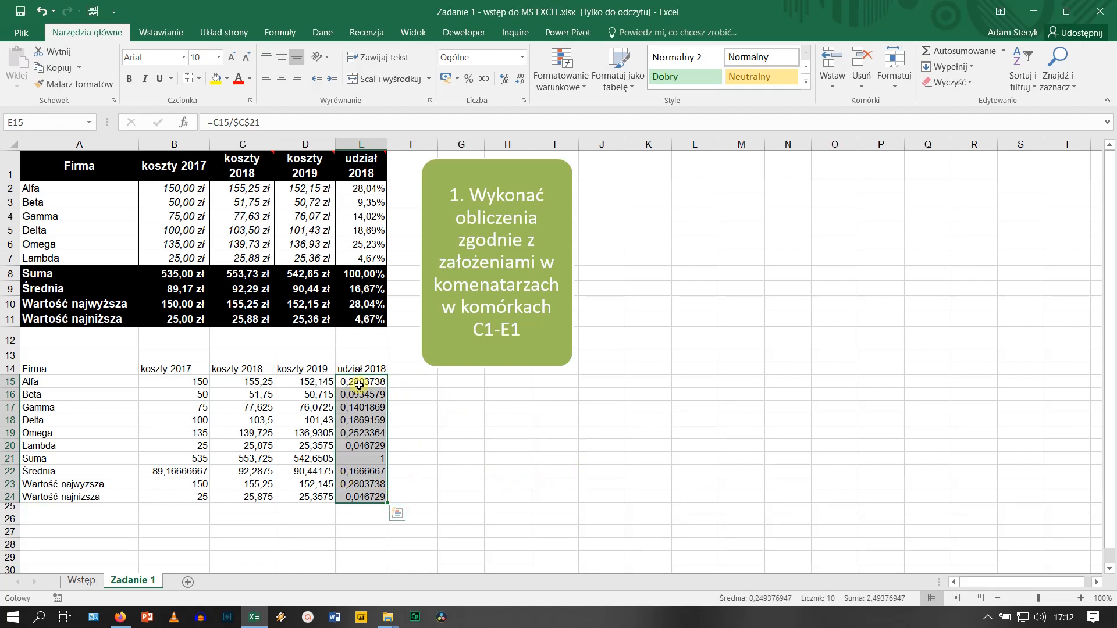
pyautogui.click(473, 83)
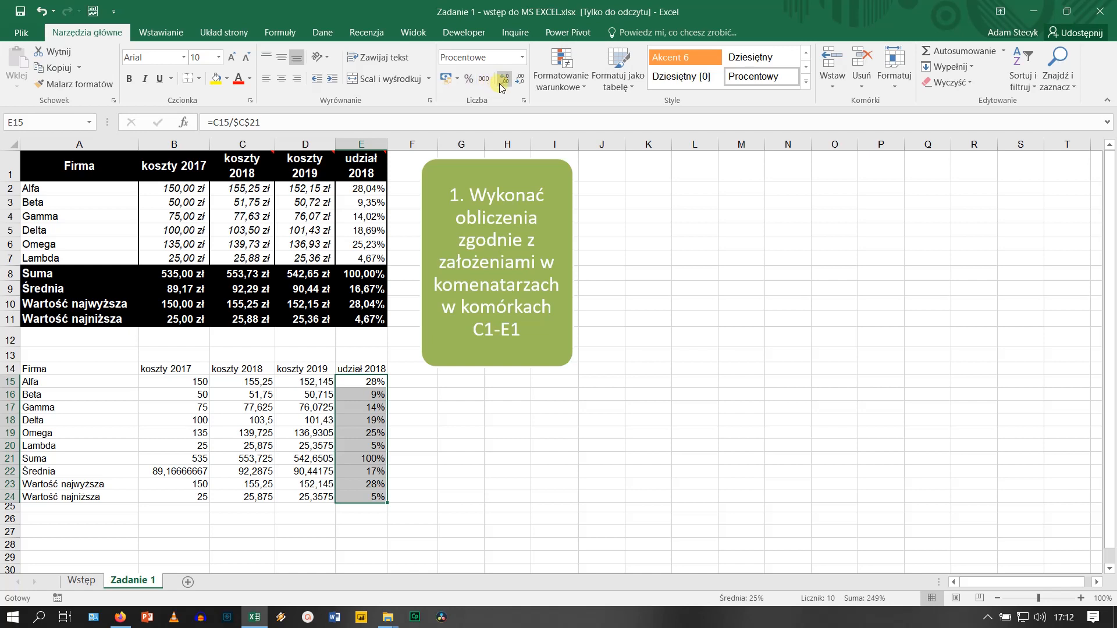
pyautogui.click(503, 79)
pyautogui.click(500, 83)
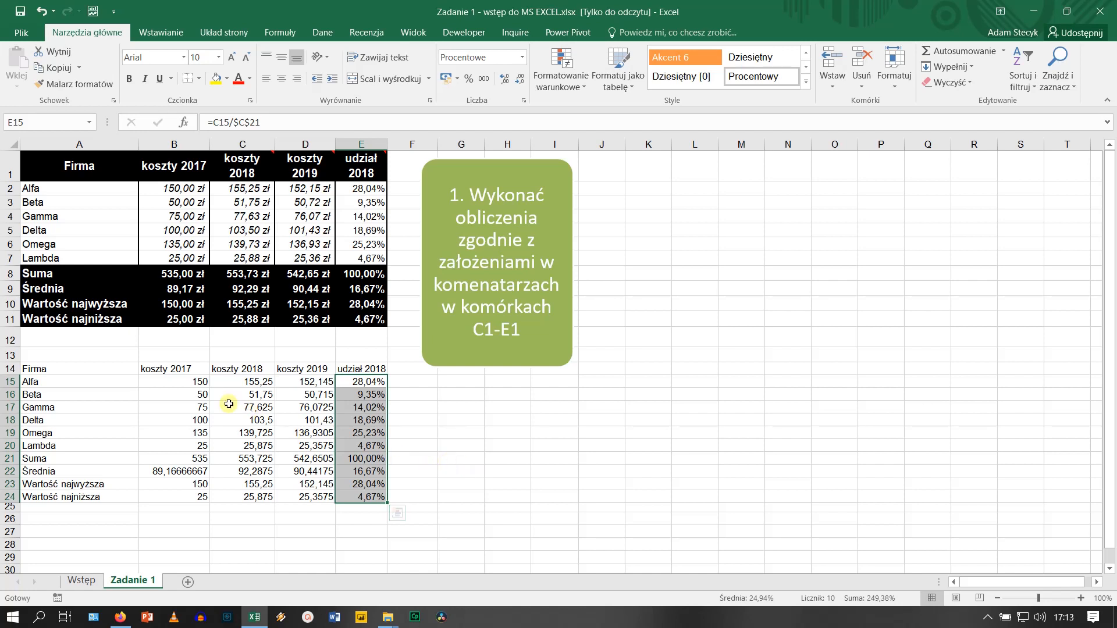
# Apply the accounting format in zł to the cost values in B15:D24.
pyautogui.click(180, 383)
pyautogui.moveTo(174, 382); pyautogui.dragTo(306, 497)
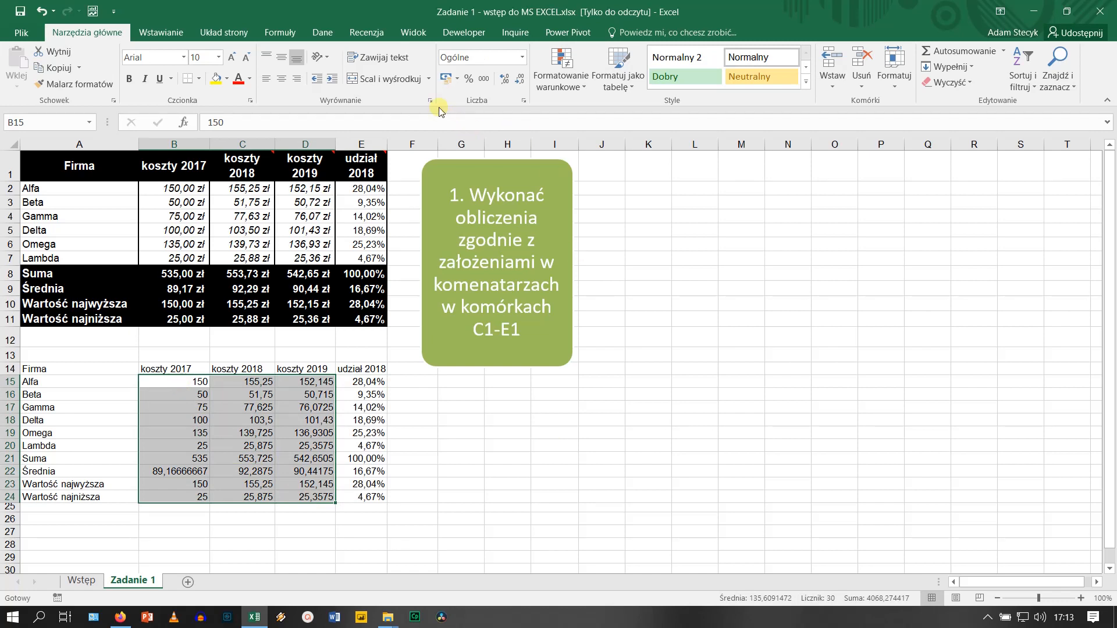
pyautogui.click(445, 79)
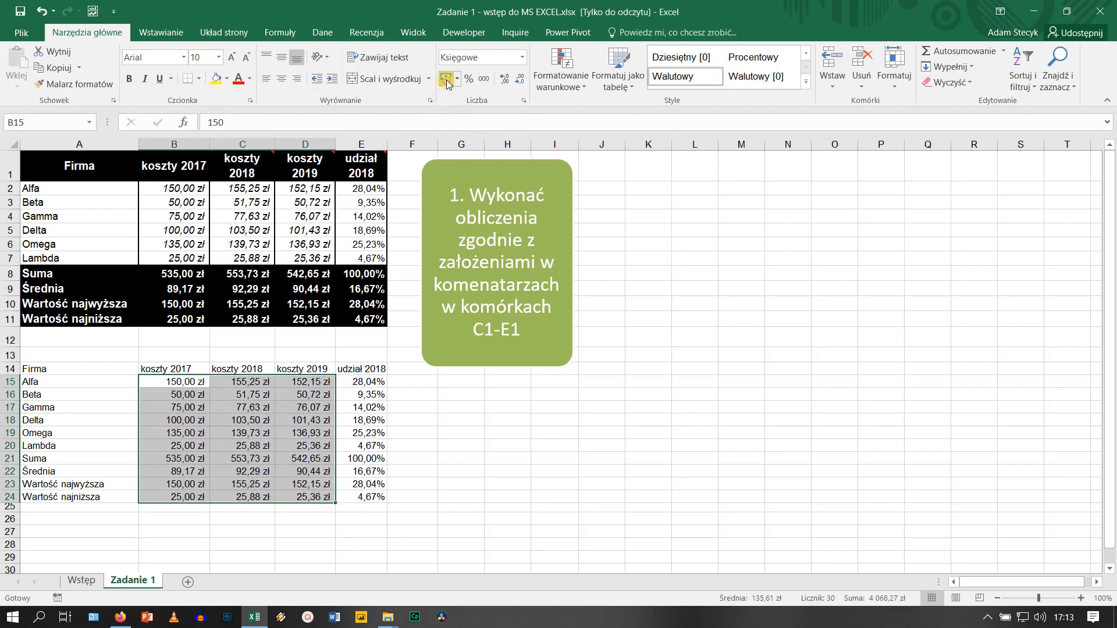
pyautogui.click(588, 484)
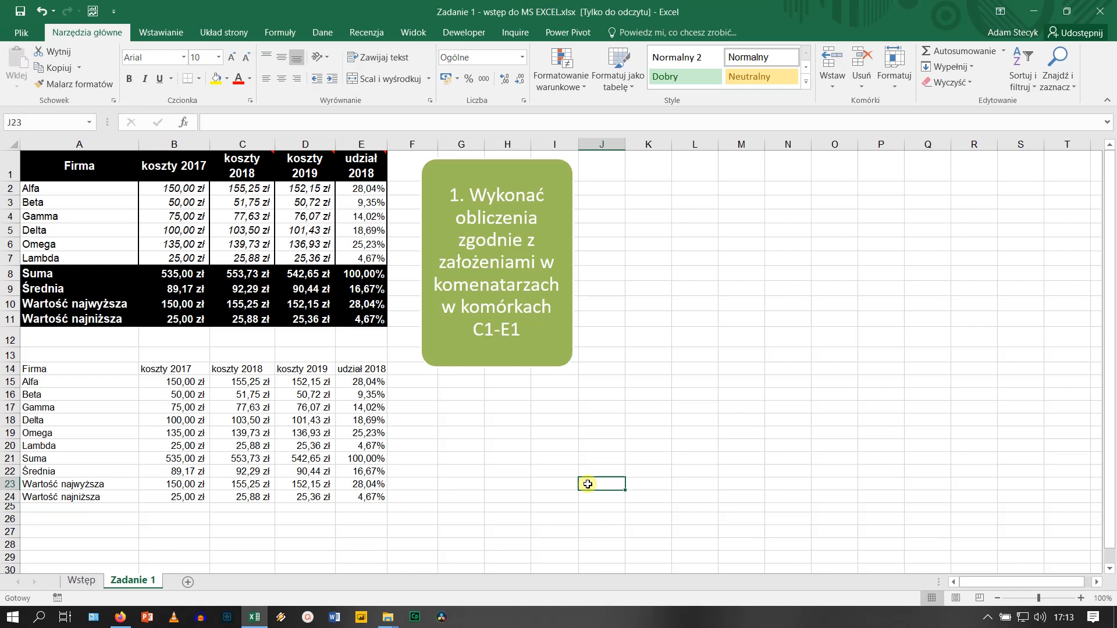
# Give the header row A14:E14 and the summary rows A21:E24 a black fill and white font.
pyautogui.moveTo(76, 369); pyautogui.dragTo(349, 370)
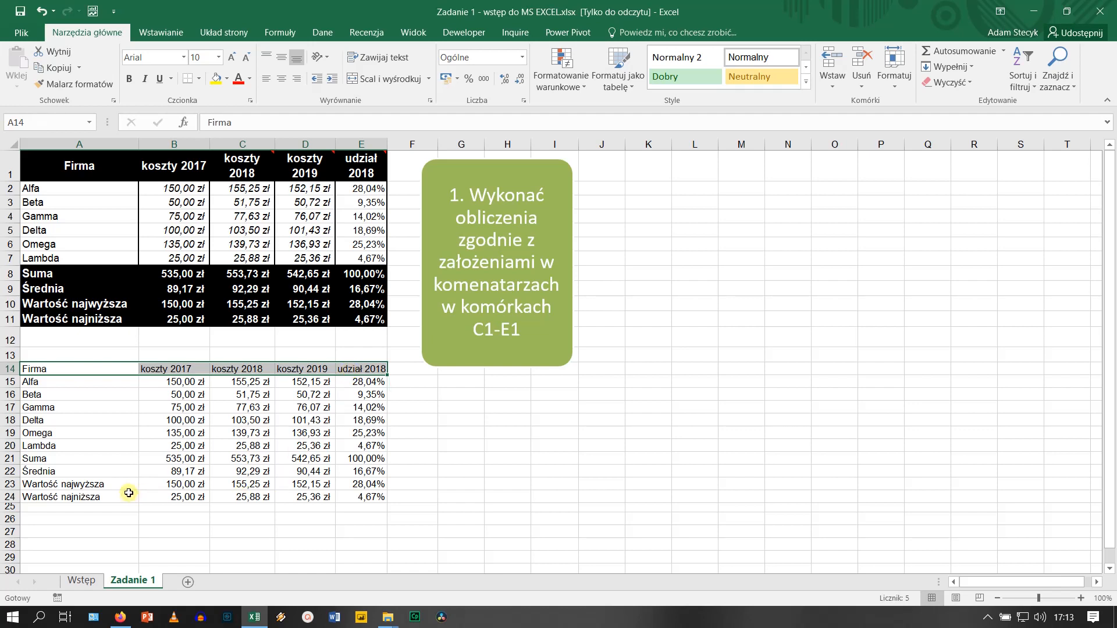
pyautogui.moveTo(93, 469); pyautogui.dragTo(362, 493)
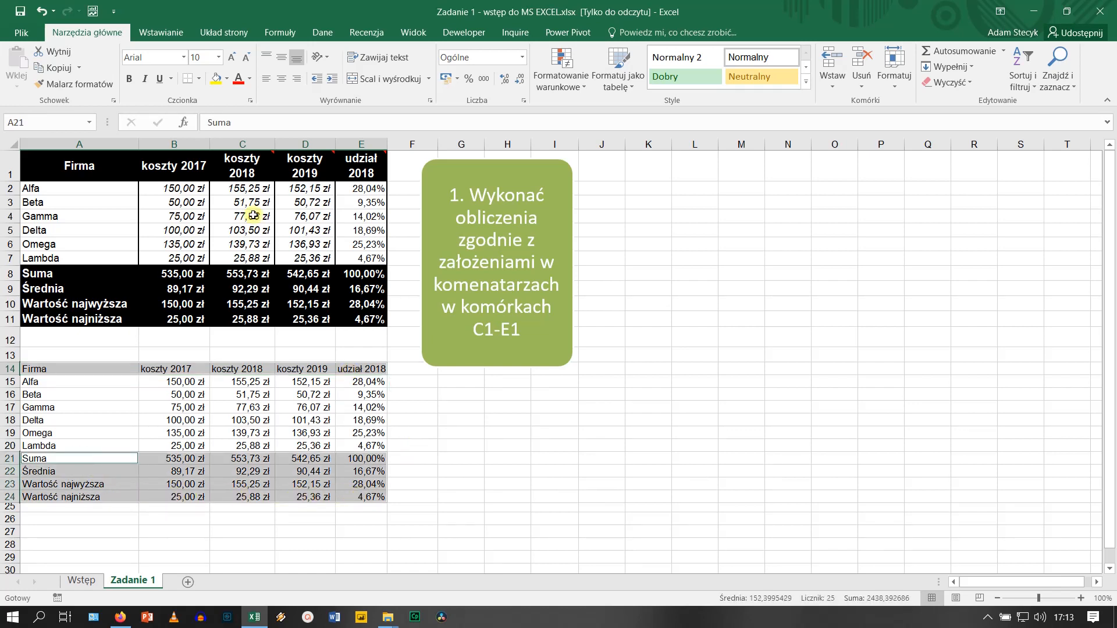
pyautogui.click(227, 80)
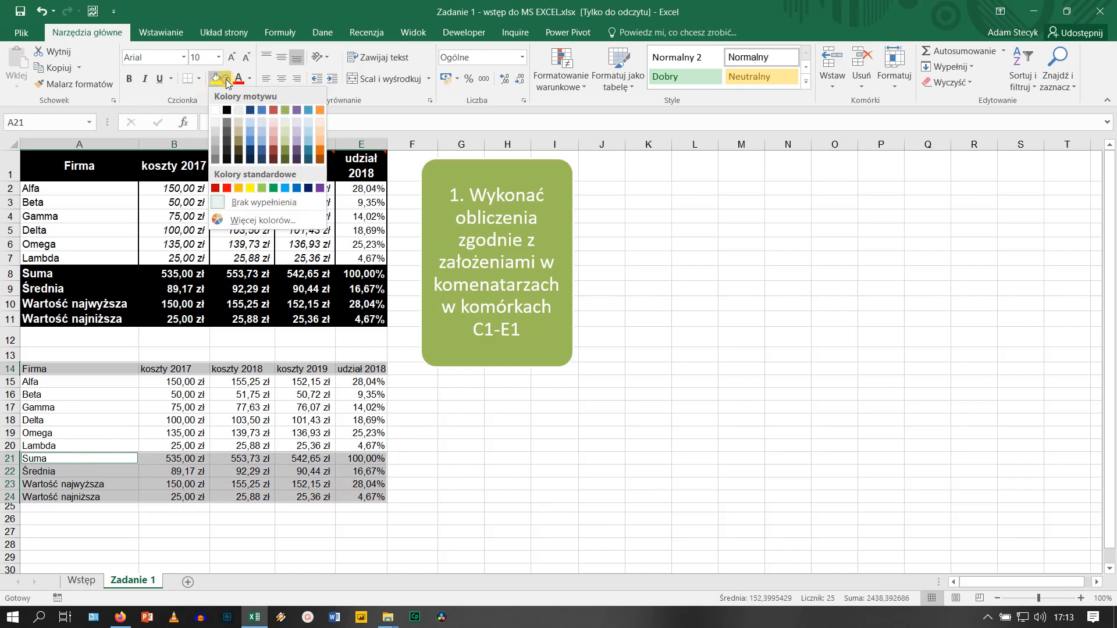
pyautogui.click(227, 110)
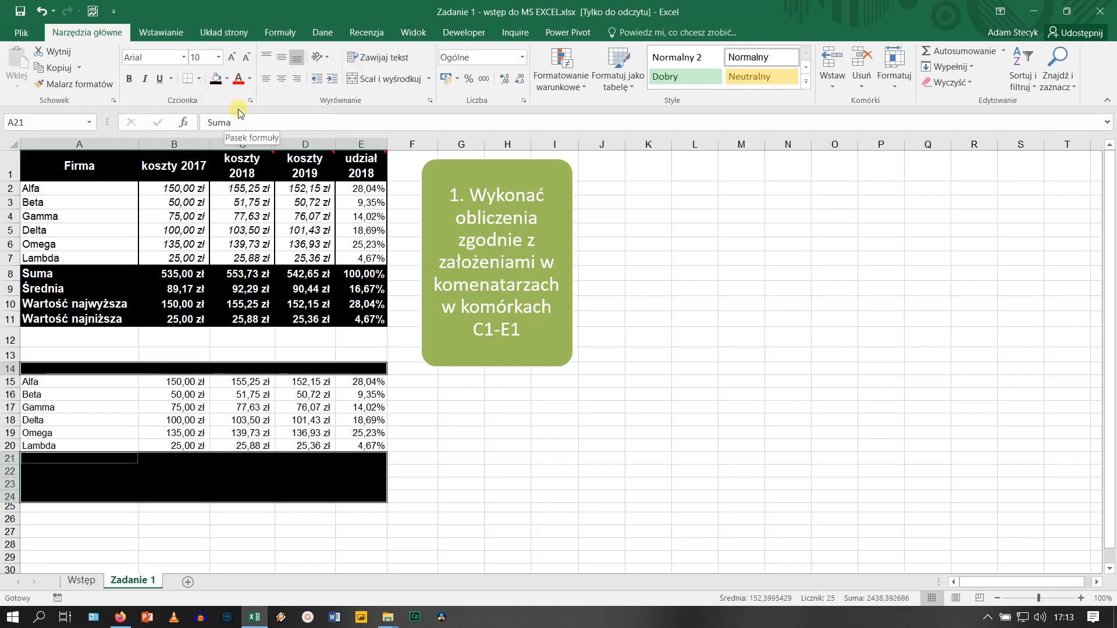
pyautogui.click(250, 79)
pyautogui.click(239, 125)
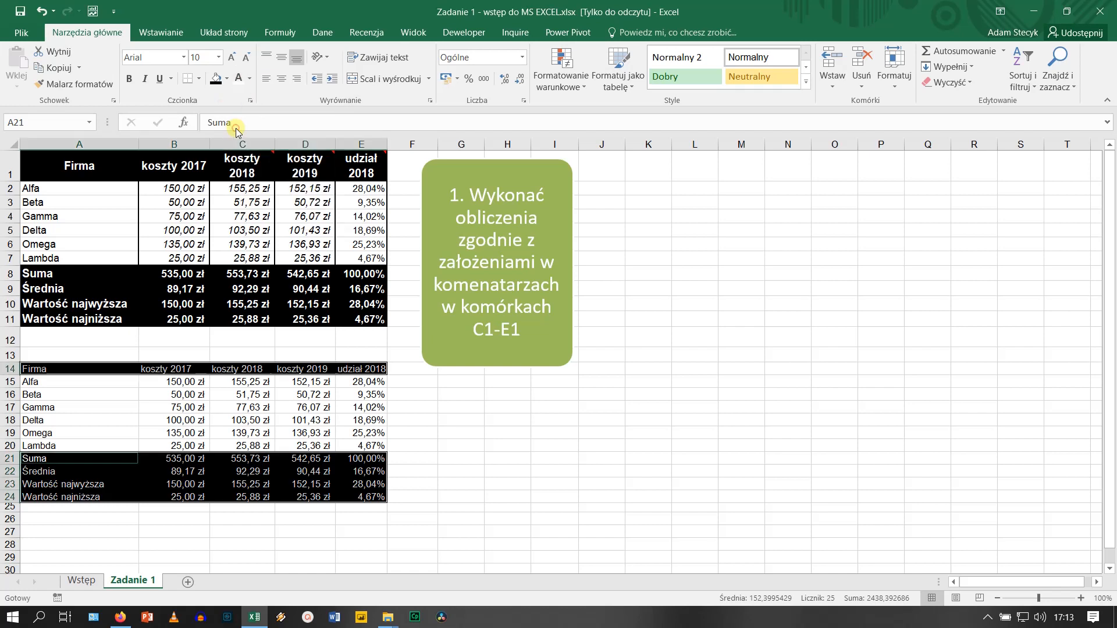
# Make the text of the header and summary rows bold and 12 pt.
pyautogui.click(130, 79)
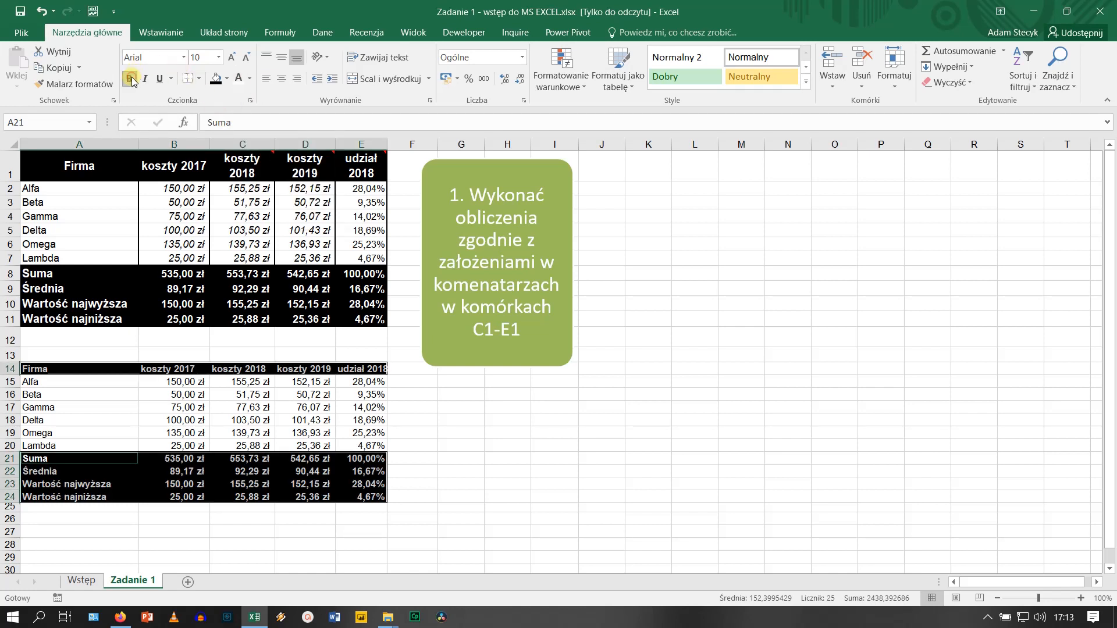
pyautogui.click(219, 57)
pyautogui.click(204, 133)
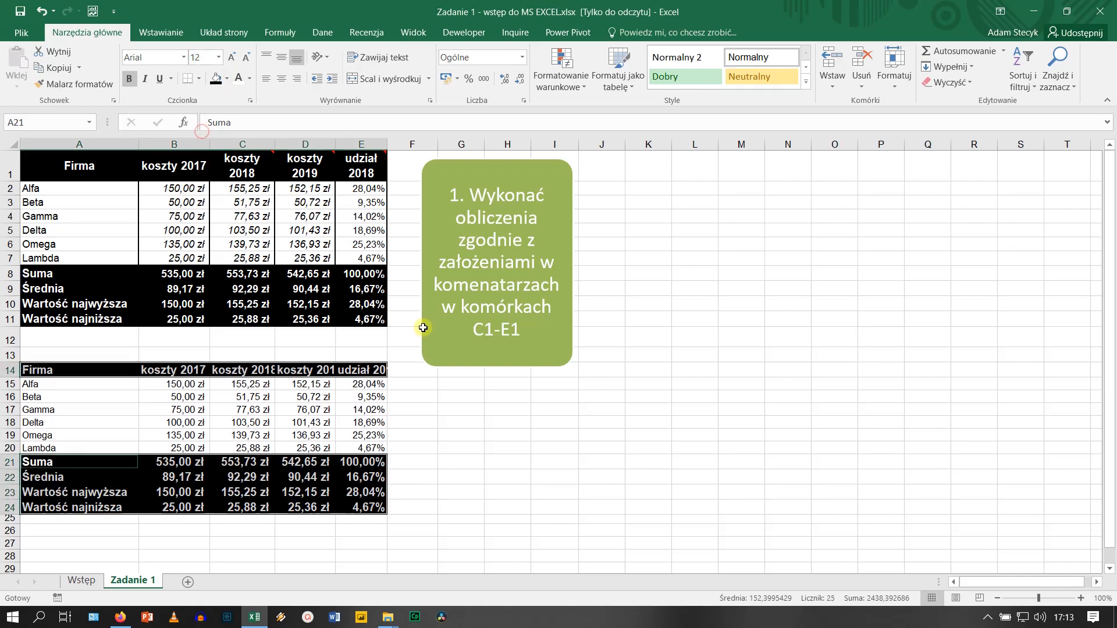
pyautogui.click(472, 452)
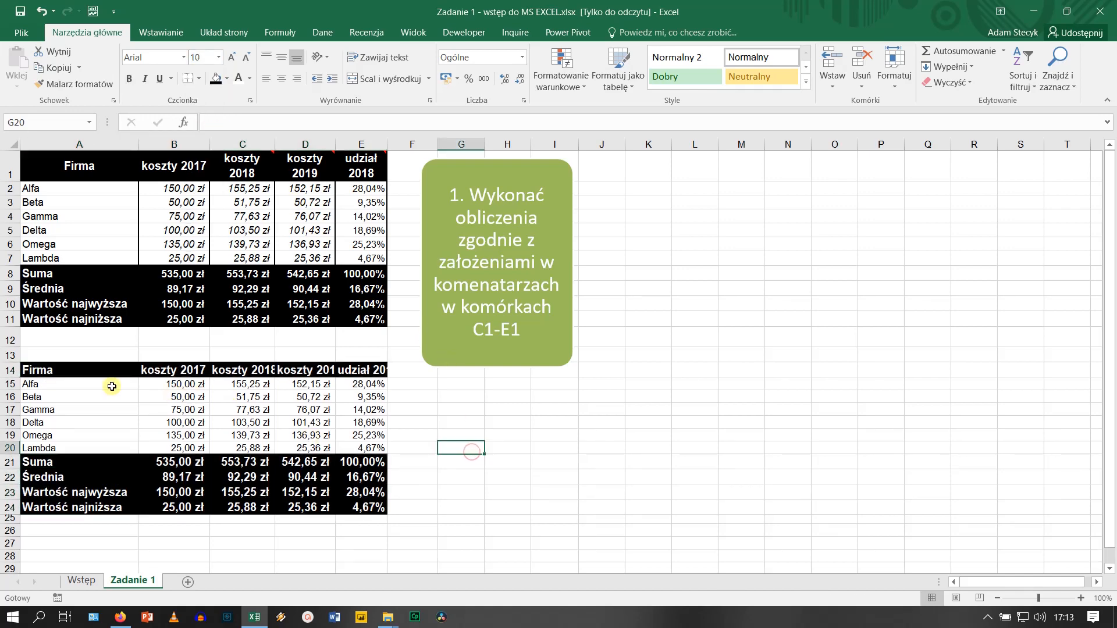
# Add thick outside borders around the lower table A14:E24 and thick vertical borders separating its columns.
pyautogui.moveTo(106, 369); pyautogui.dragTo(99, 508)
pyautogui.moveTo(104, 371); pyautogui.dragTo(369, 514)
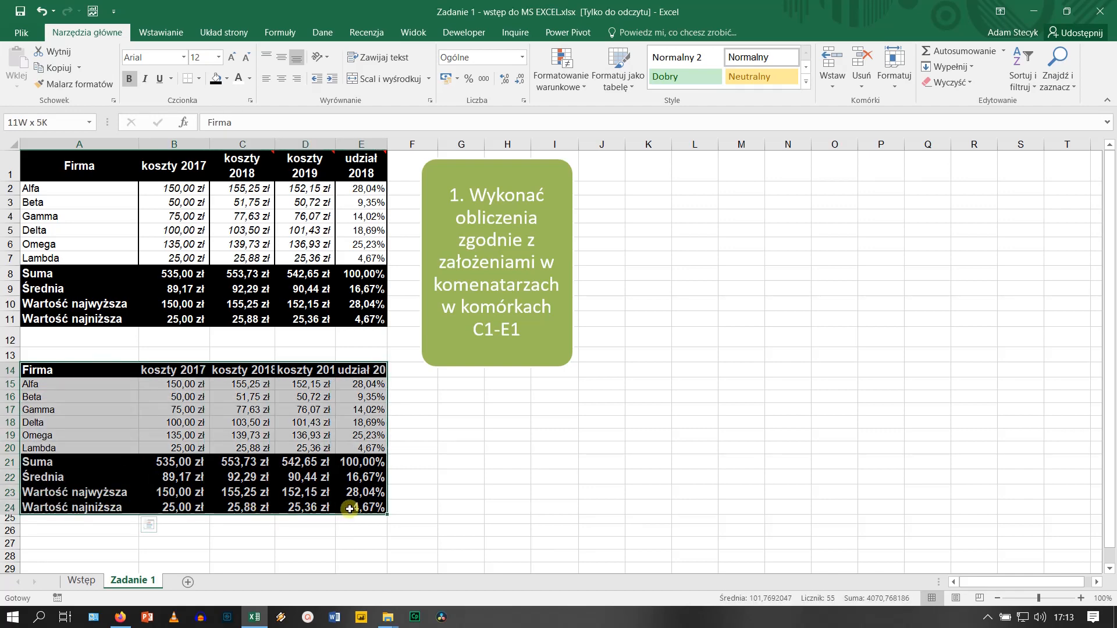
pyautogui.click(199, 78)
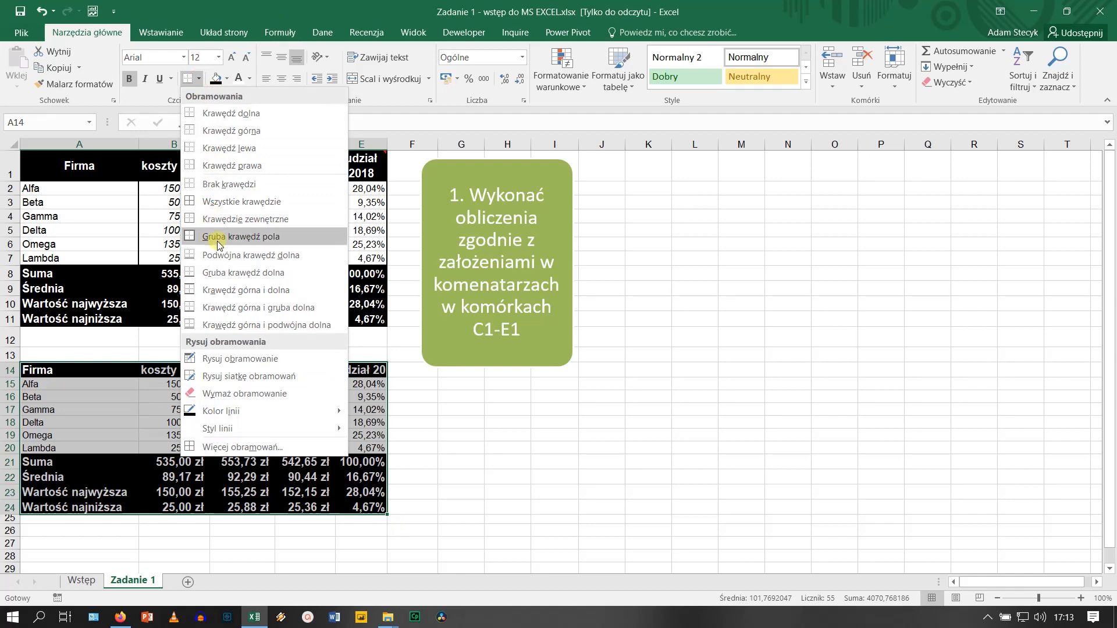
pyautogui.click(219, 238)
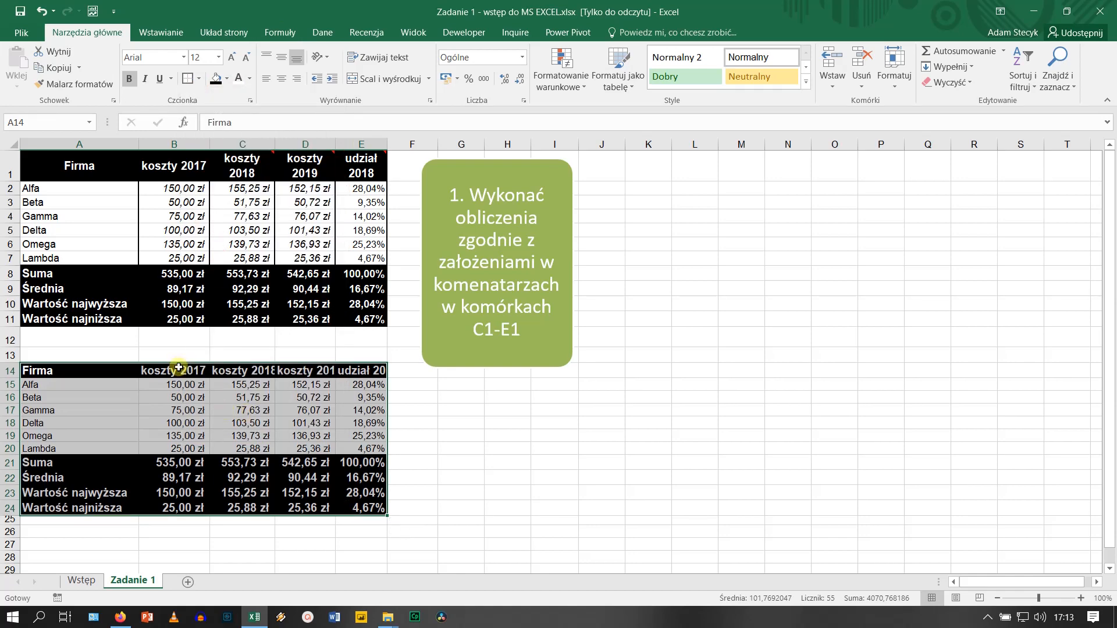
pyautogui.moveTo(178, 370); pyautogui.dragTo(179, 486)
pyautogui.click(490, 420)
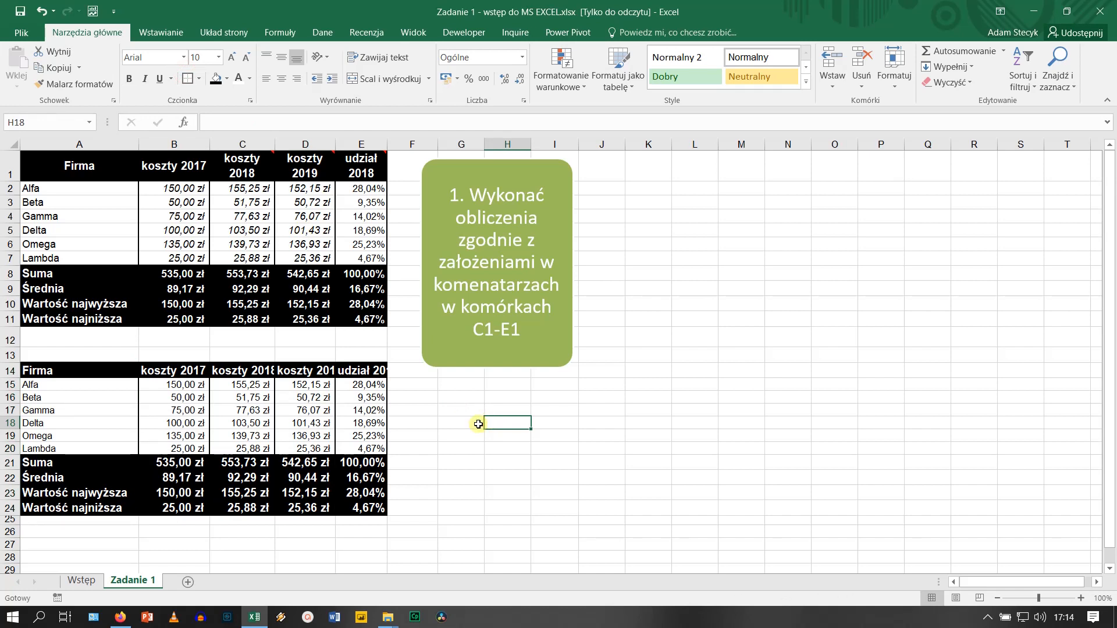
# Center the headers in A14:E14 horizontally and vertically, and wrap their text.
pyautogui.moveTo(111, 370); pyautogui.dragTo(360, 370)
pyautogui.click(284, 79)
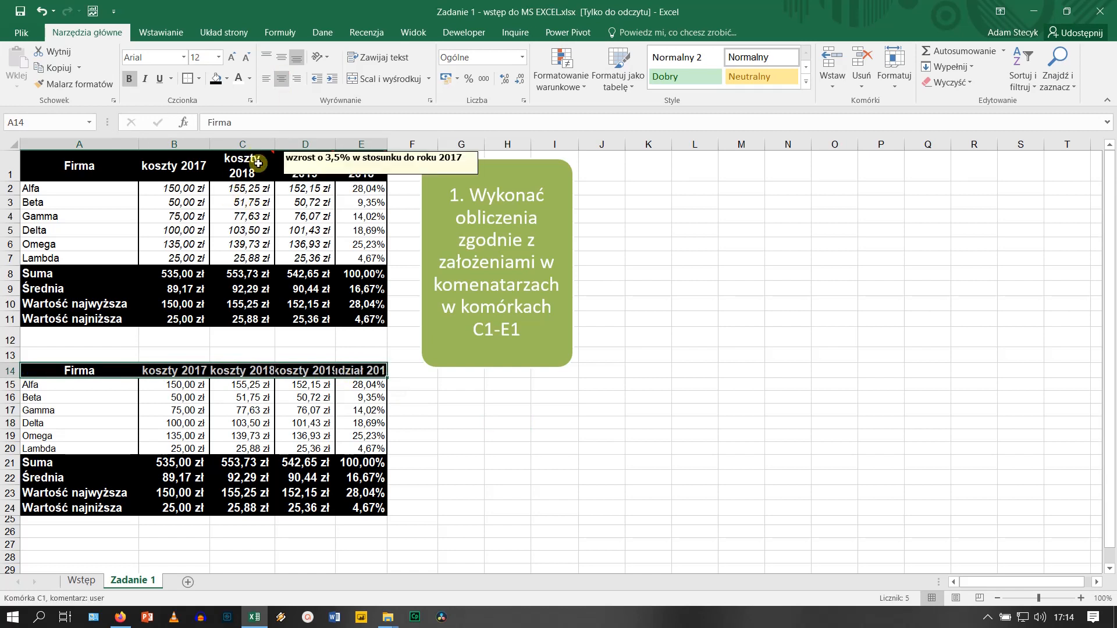
pyautogui.moveTo(359, 174)
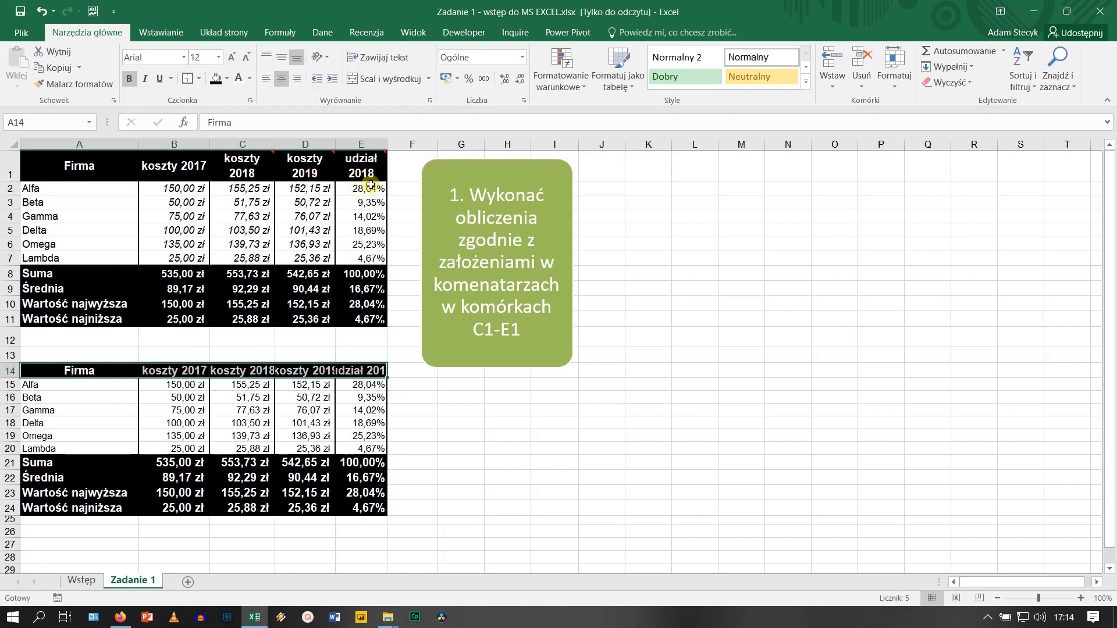
pyautogui.click(382, 60)
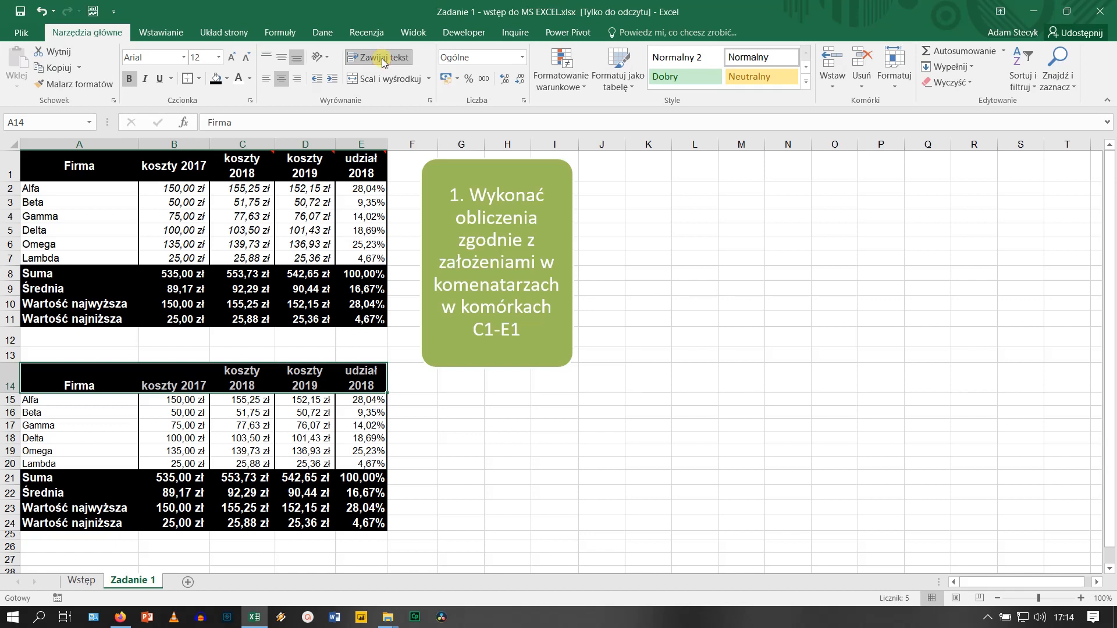
pyautogui.click(284, 59)
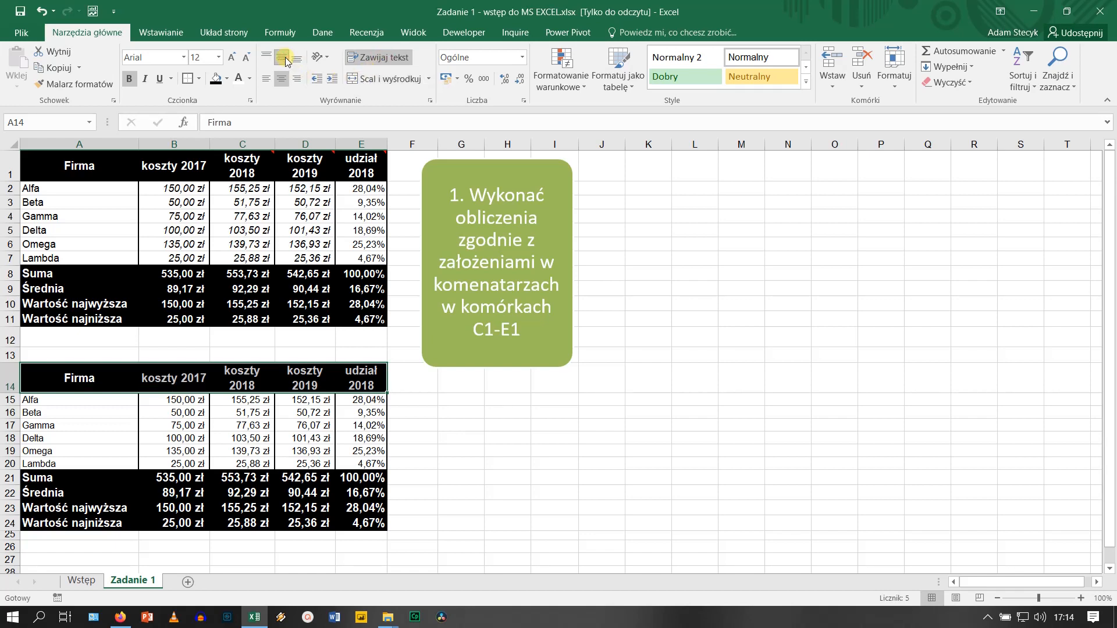
pyautogui.click(498, 464)
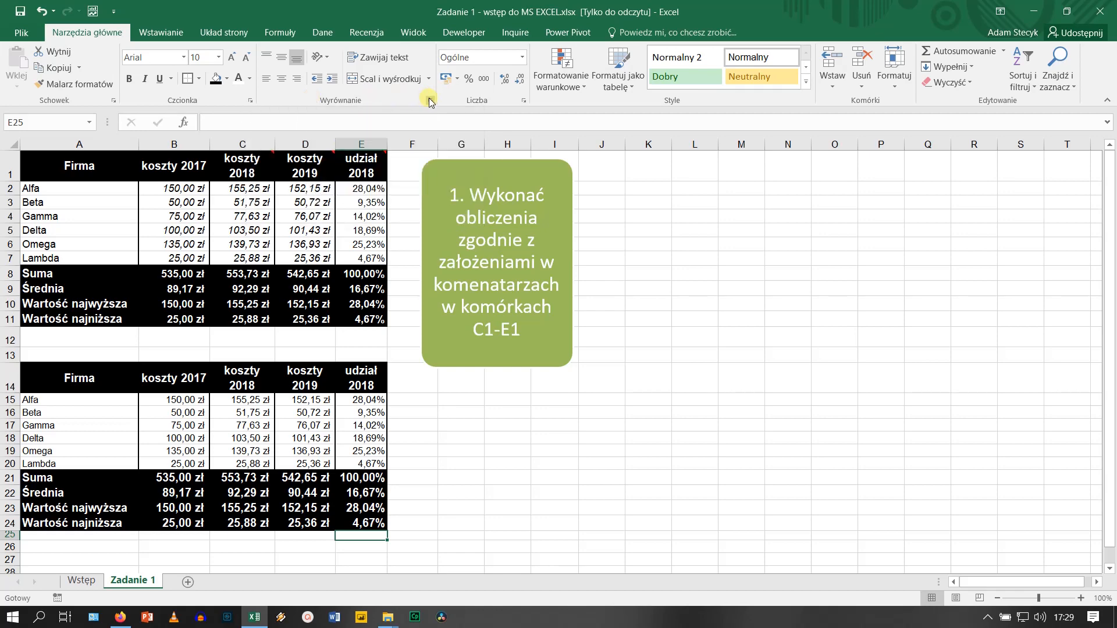
# Examine the number, alignment, font, border, fill and protection settings in the Format Cells dialog without changing anything.
pyautogui.click(522, 101)
pyautogui.moveTo(812, 67); pyautogui.dragTo(436, 117)
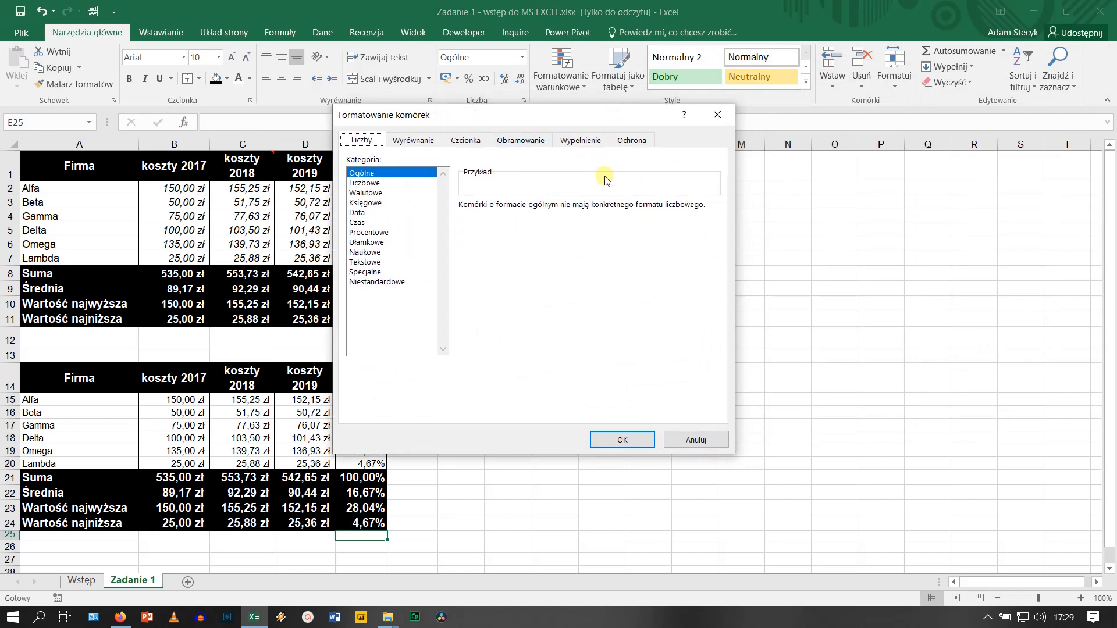
pyautogui.click(367, 141)
pyautogui.moveTo(370, 170); pyautogui.dragTo(373, 262)
pyautogui.click(426, 140)
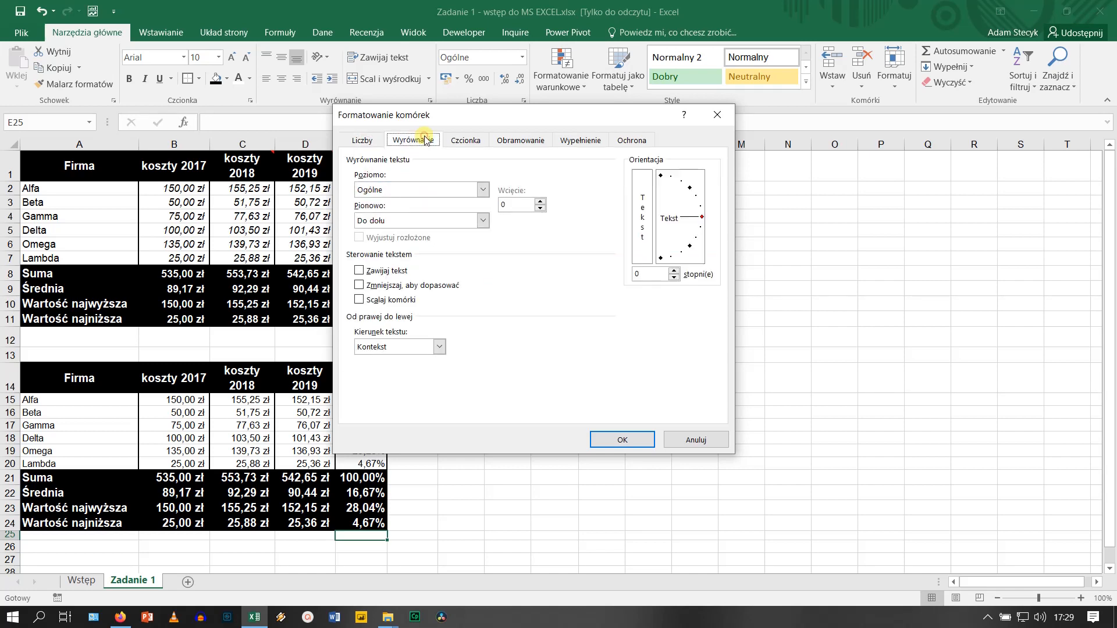
pyautogui.click(471, 141)
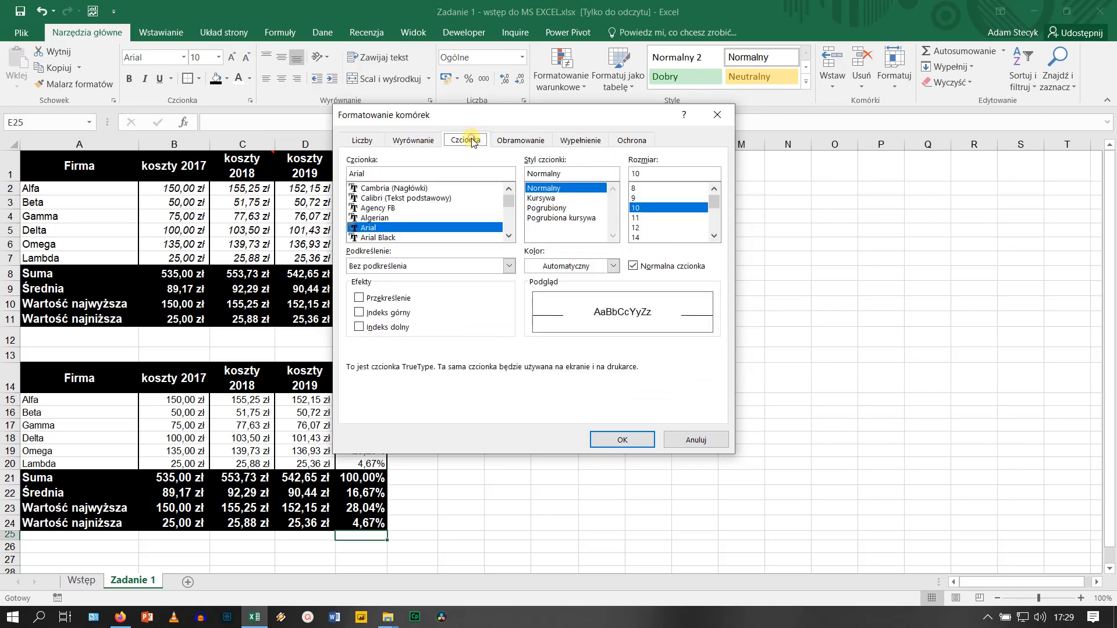
pyautogui.click(506, 141)
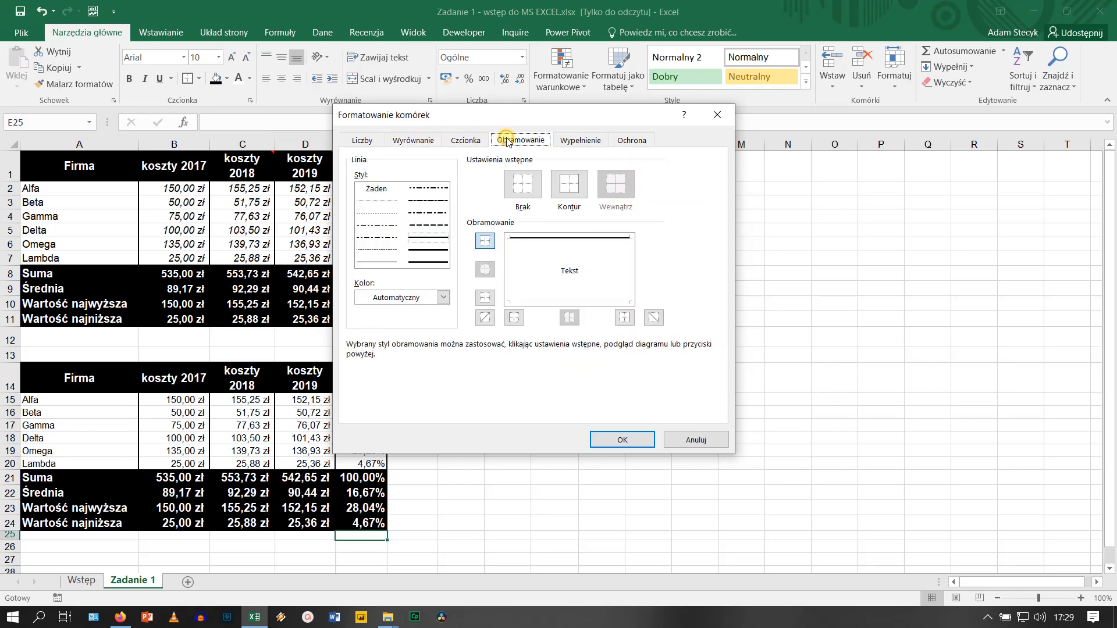
pyautogui.click(570, 140)
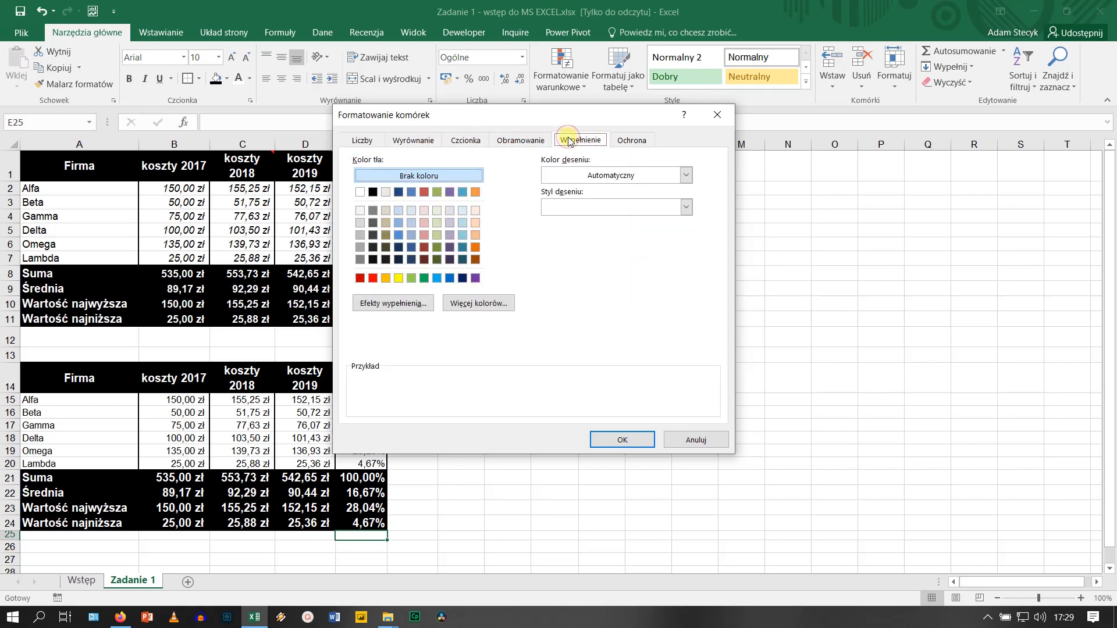
pyautogui.click(627, 144)
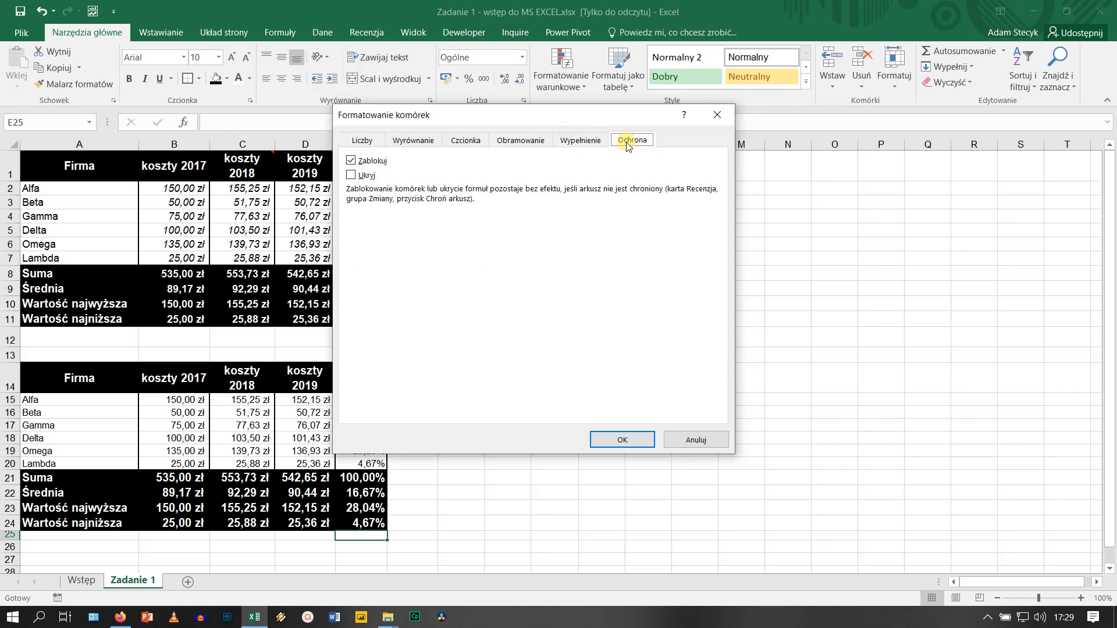
pyautogui.click(694, 439)
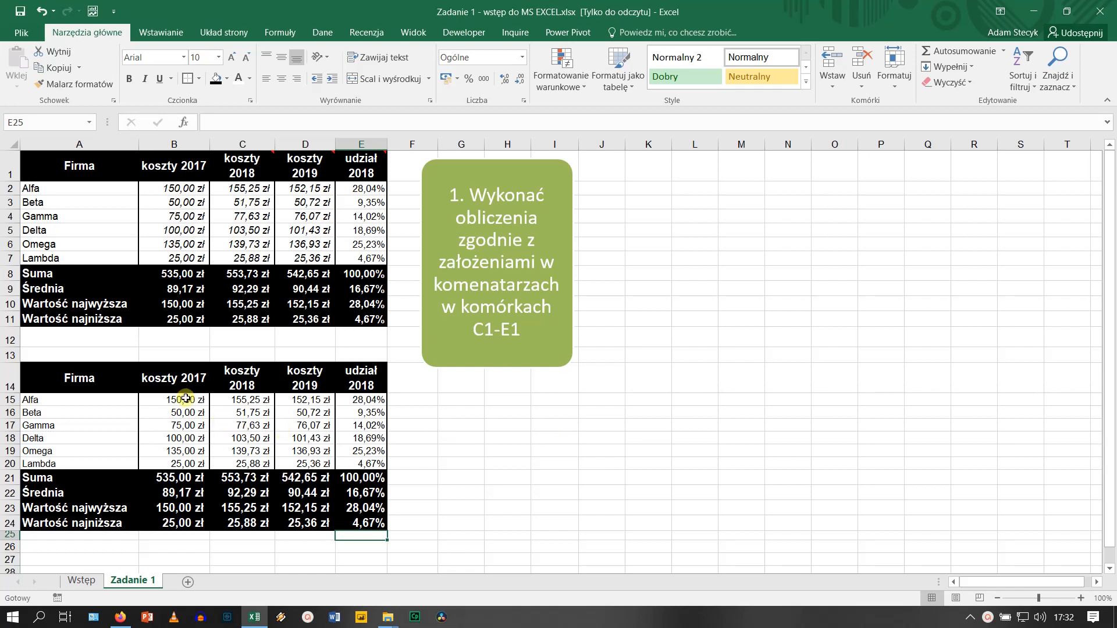
# Try blue gradient data bars on the cost values in B15:D20, and undo them.
pyautogui.moveTo(193, 399); pyautogui.dragTo(301, 464)
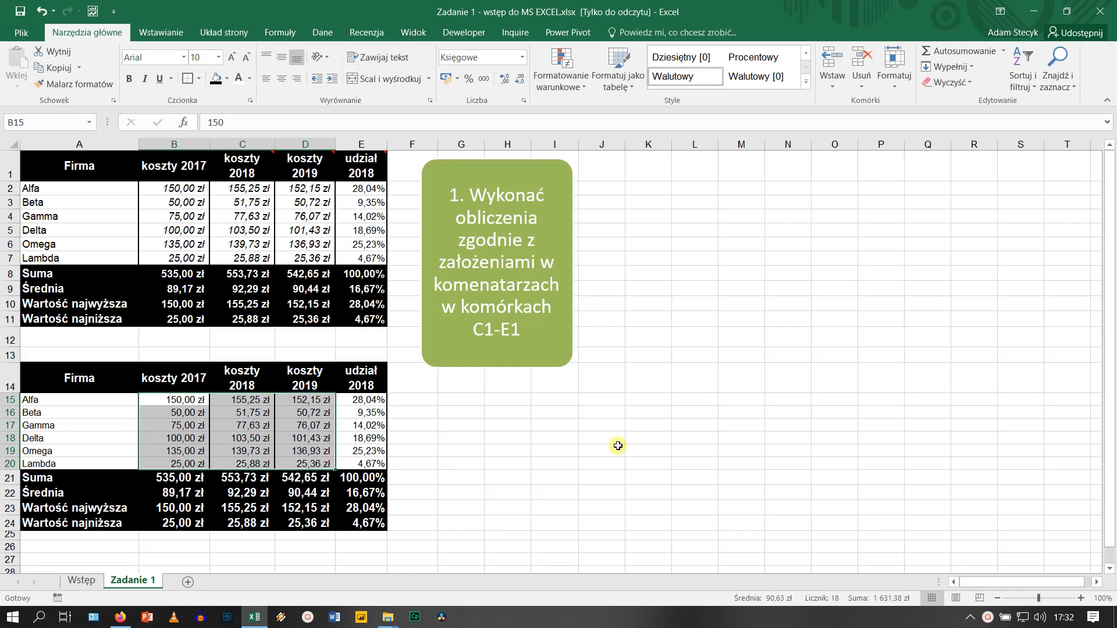
pyautogui.click(582, 90)
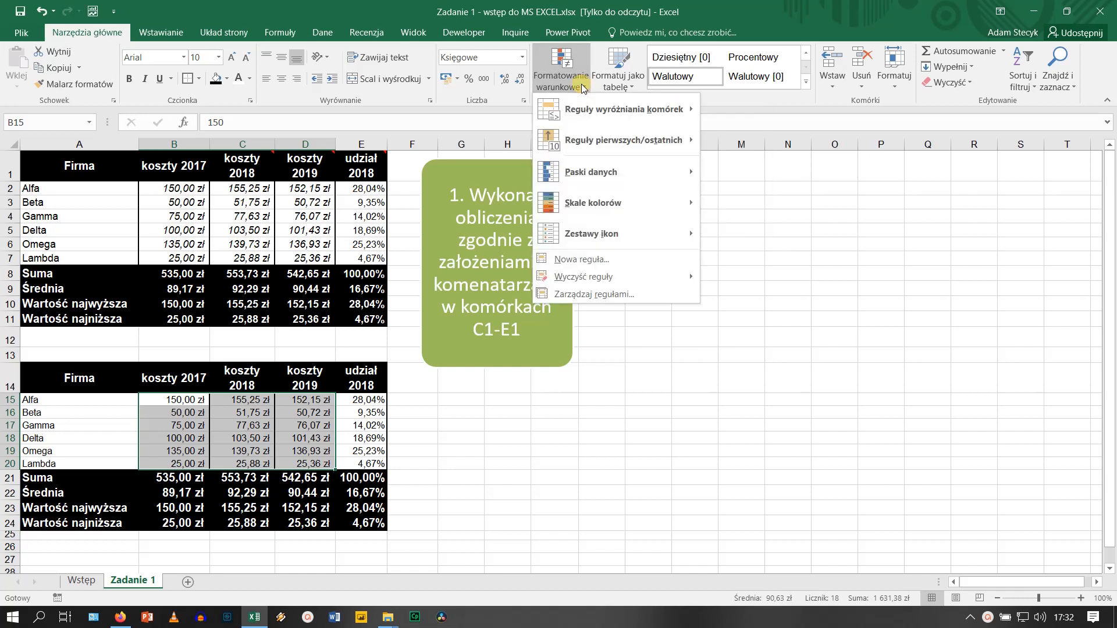
pyautogui.moveTo(637, 174)
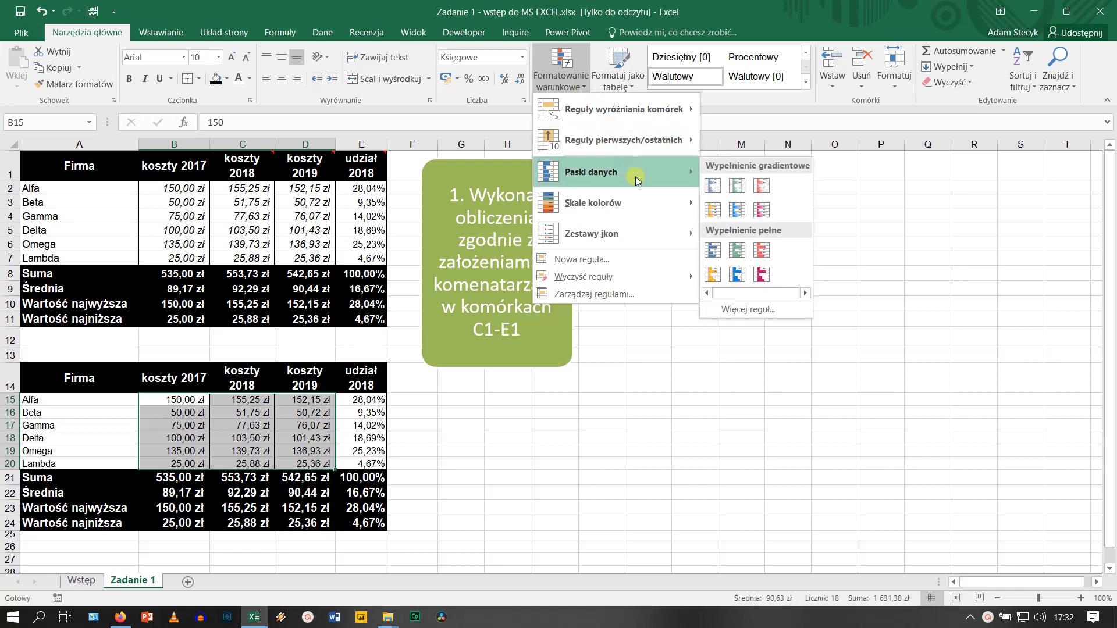
pyautogui.click(721, 191)
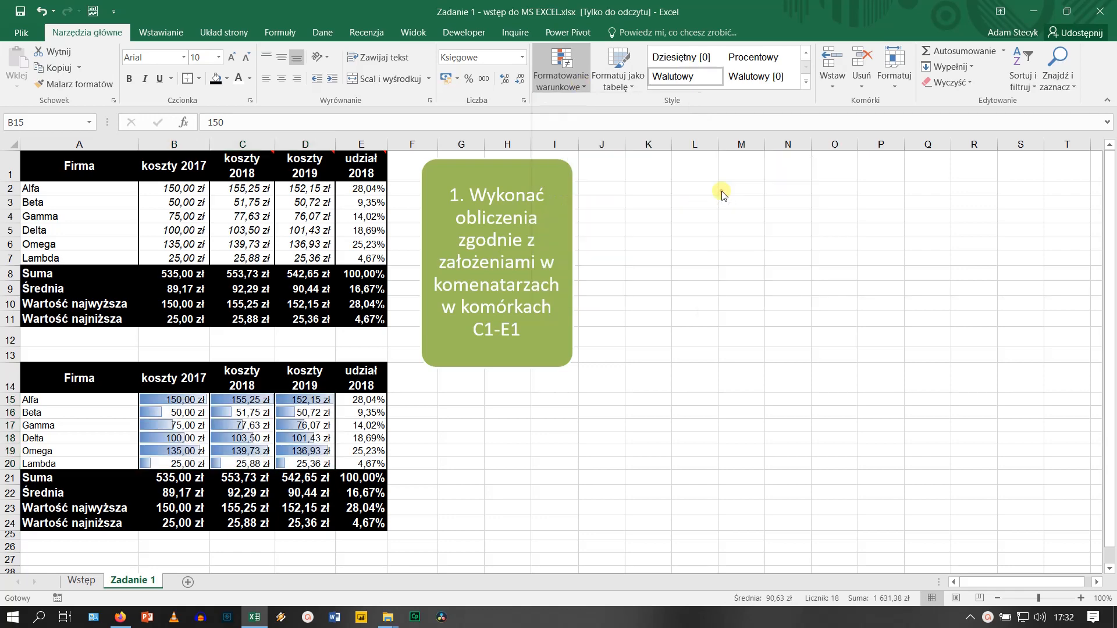
pyautogui.click(651, 452)
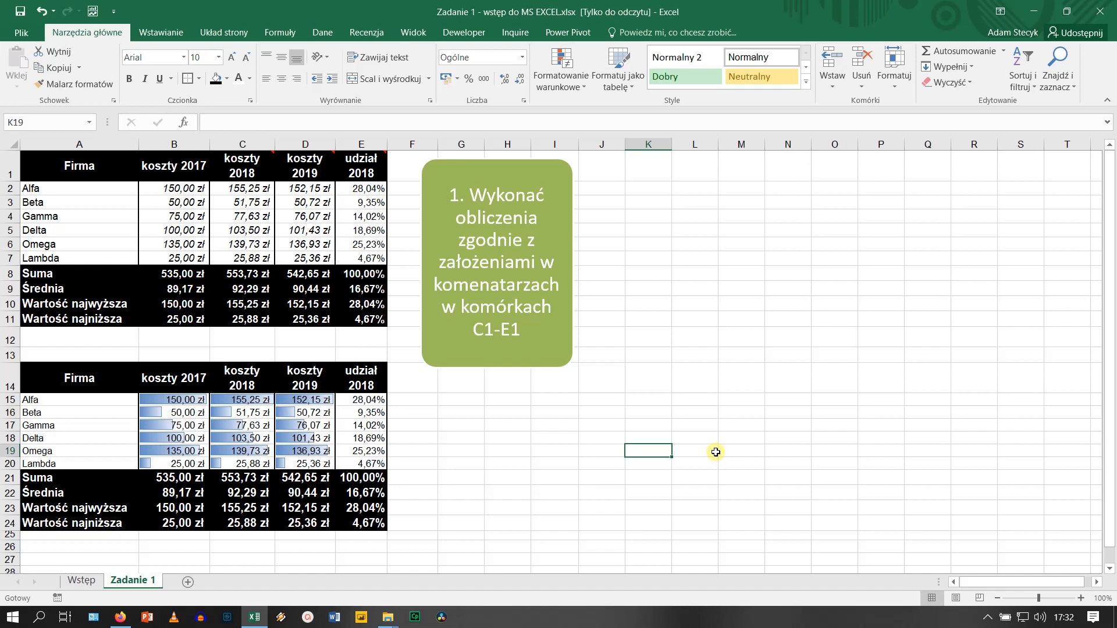
pyautogui.click(41, 10)
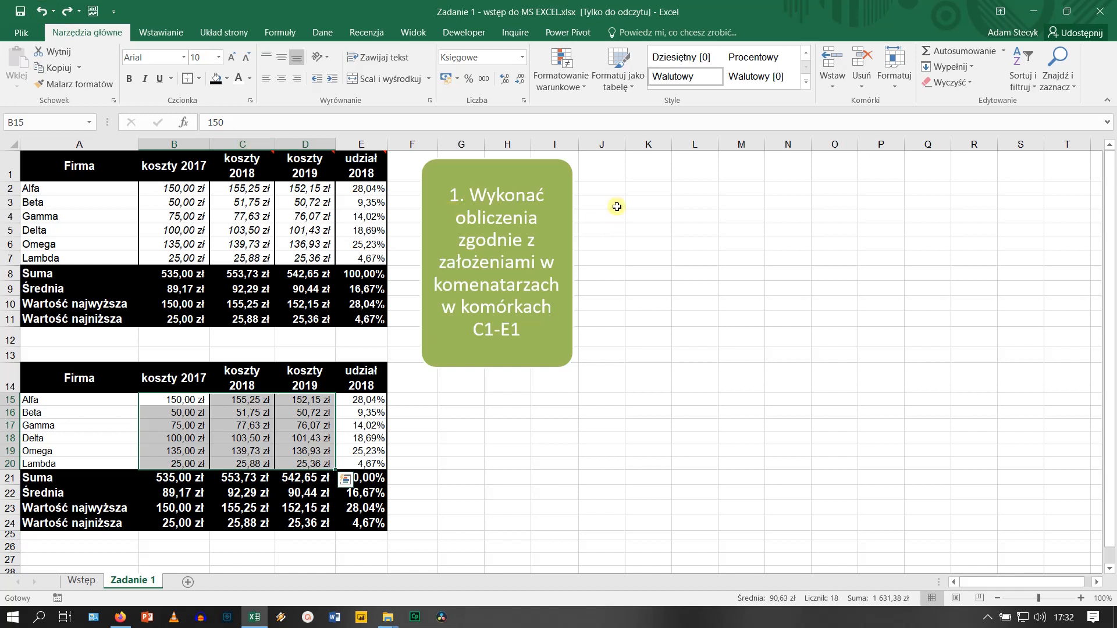
# Set up a conditional formatting rule on B15:D20 for values greater than 100, using a custom format.
pyautogui.click(573, 83)
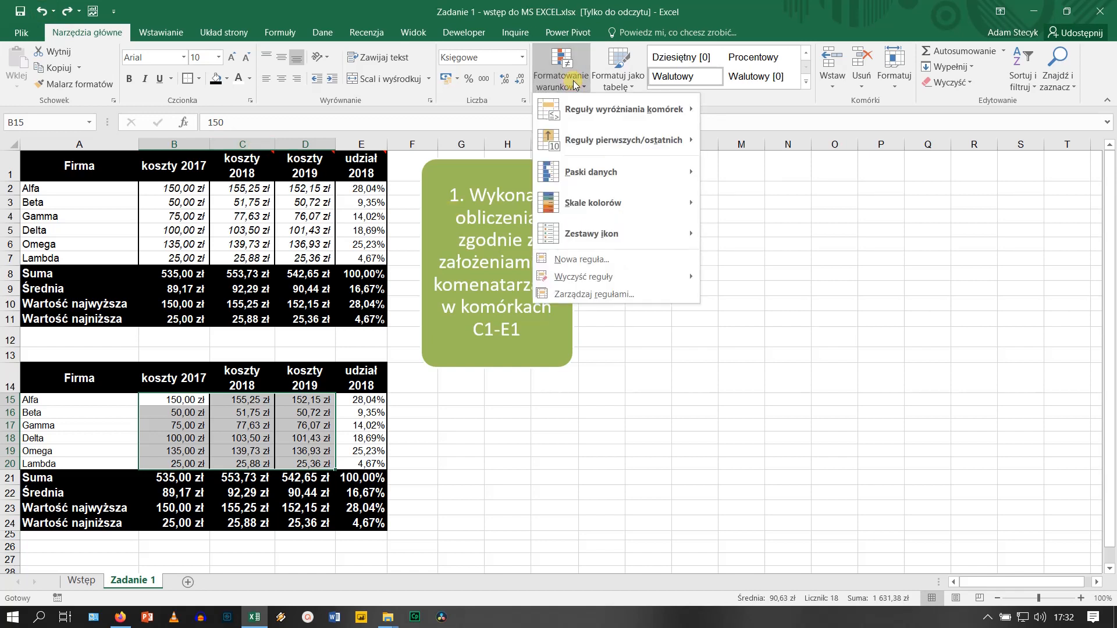
pyautogui.click(601, 116)
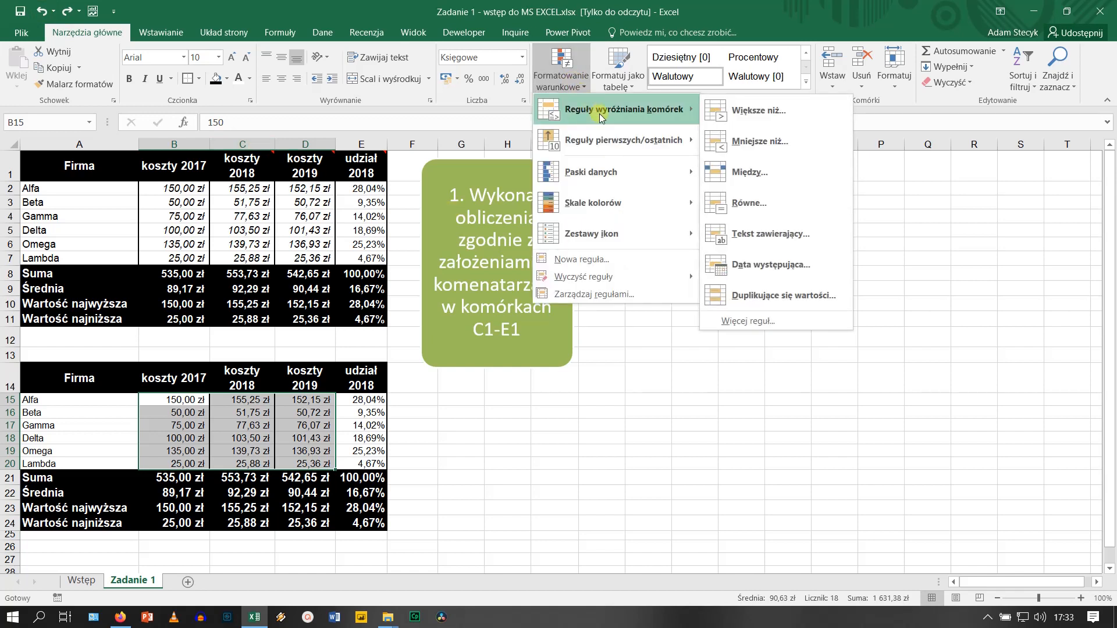
pyautogui.click(768, 118)
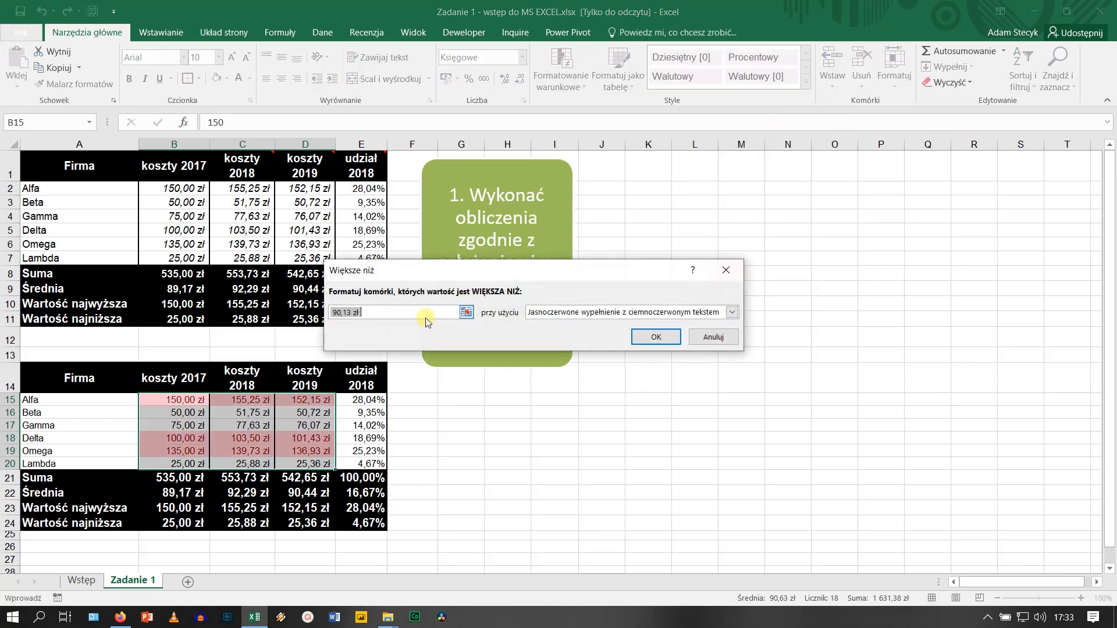
pyautogui.write('100')
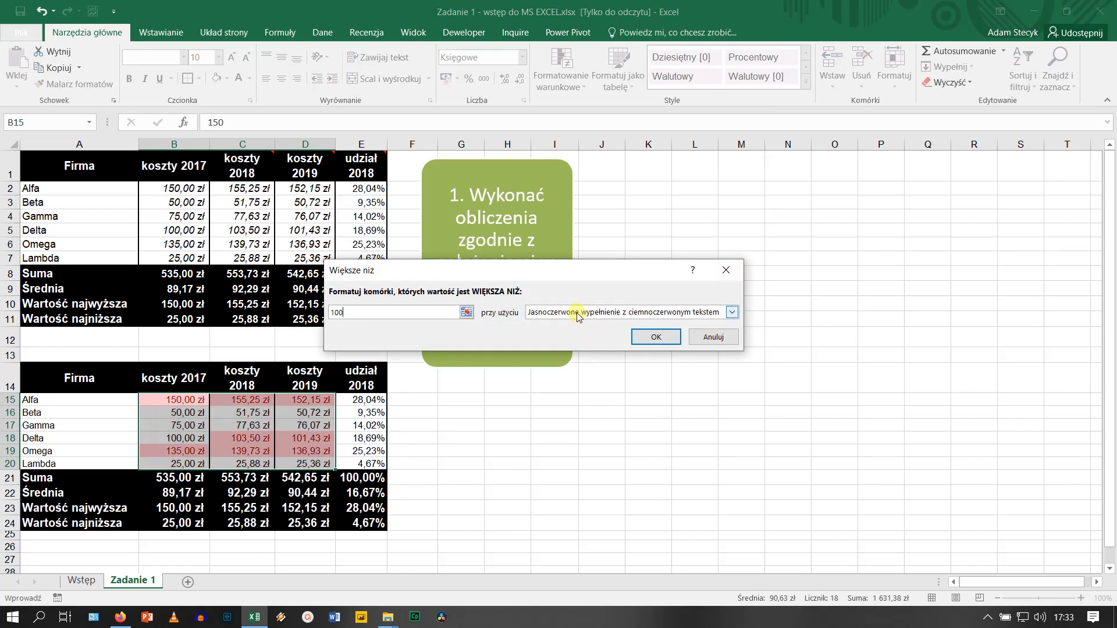
pyautogui.click(731, 314)
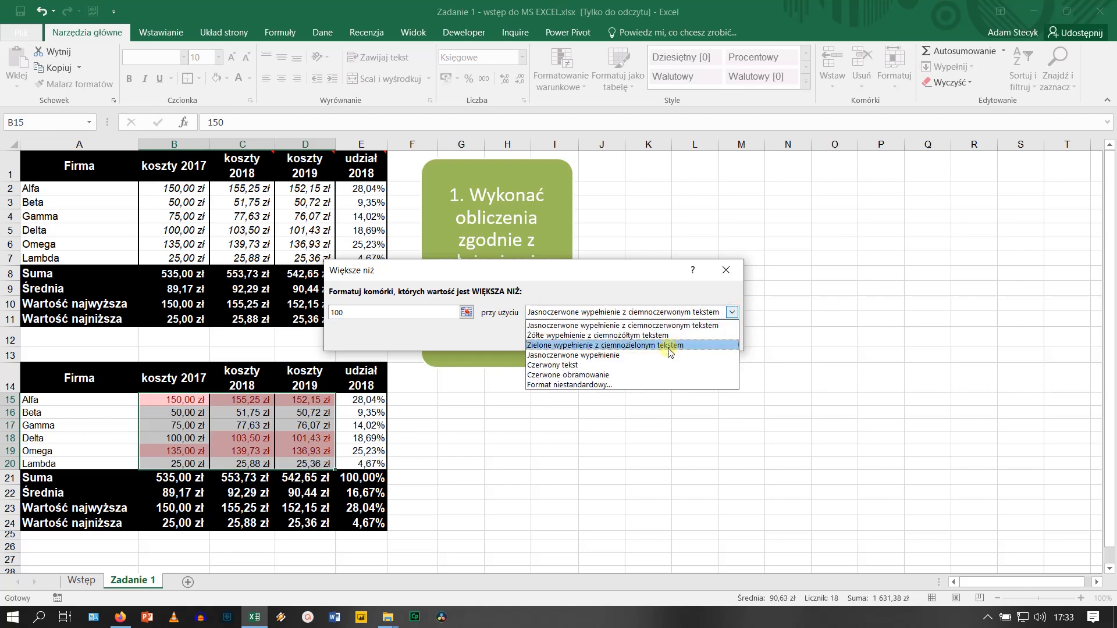
pyautogui.click(589, 385)
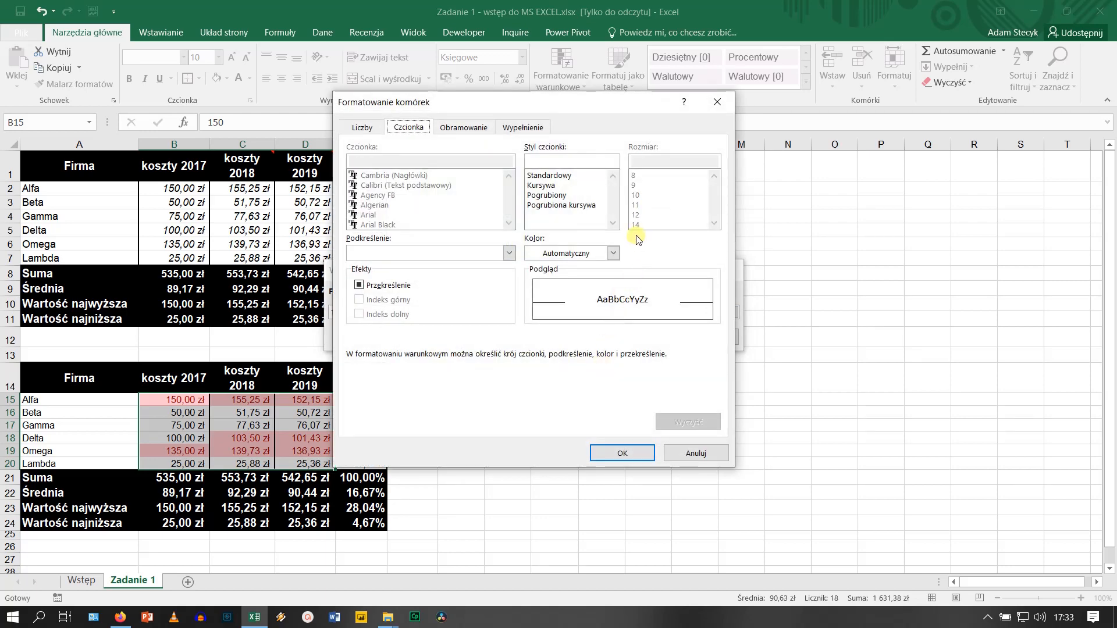
# Give the rule's custom format a bold green font and a light tan fill, and apply the rule.
pyautogui.click(540, 195)
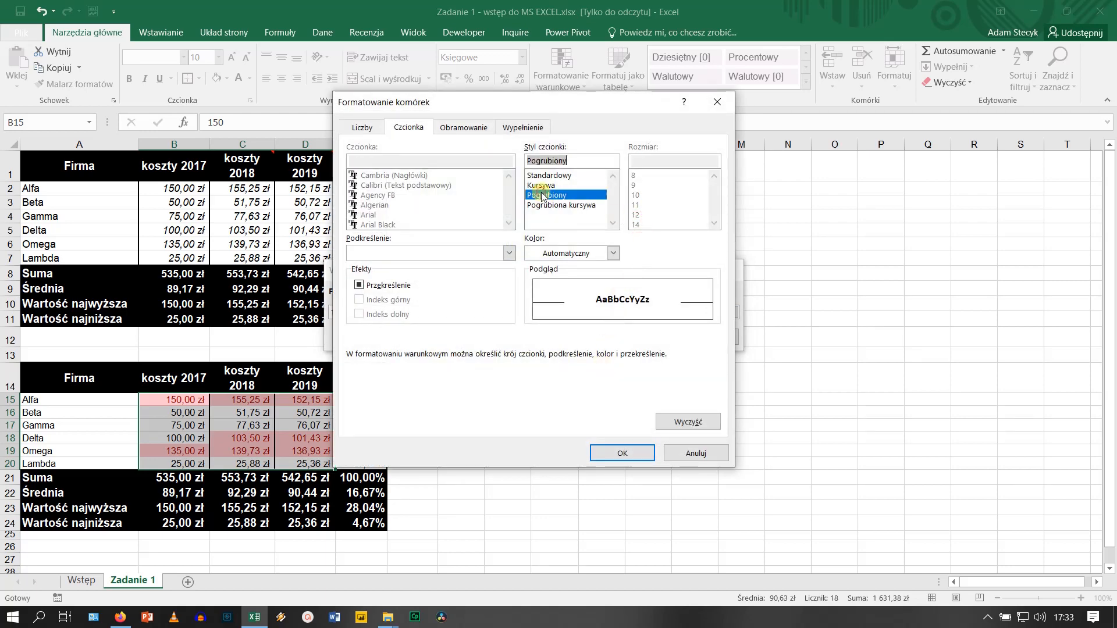
pyautogui.click(612, 253)
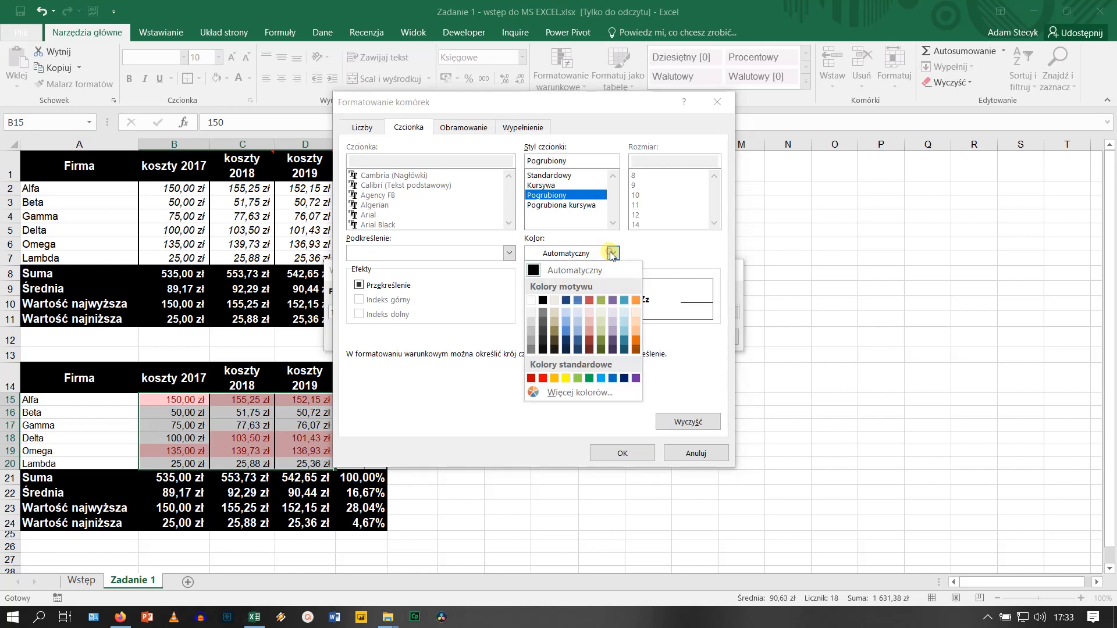
pyautogui.click(590, 379)
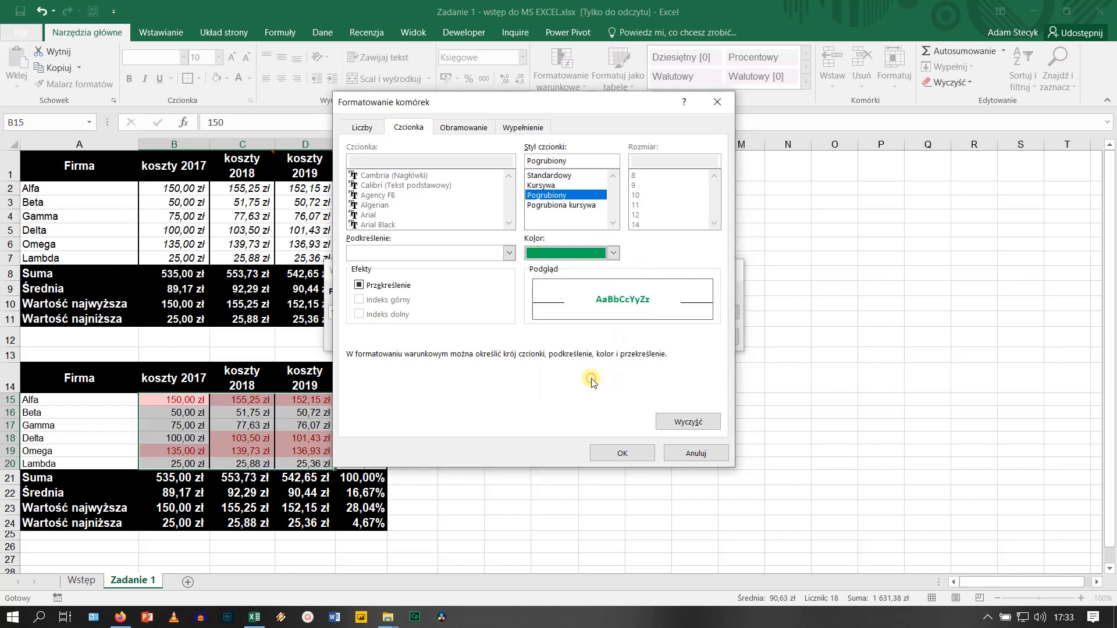
pyautogui.click(522, 128)
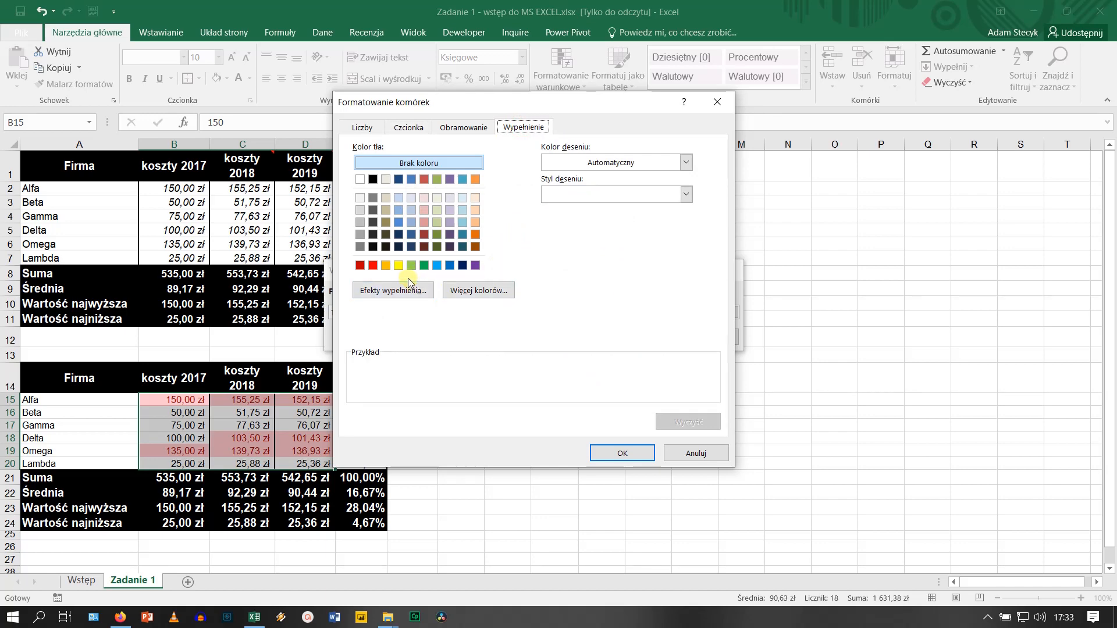
pyautogui.click(386, 199)
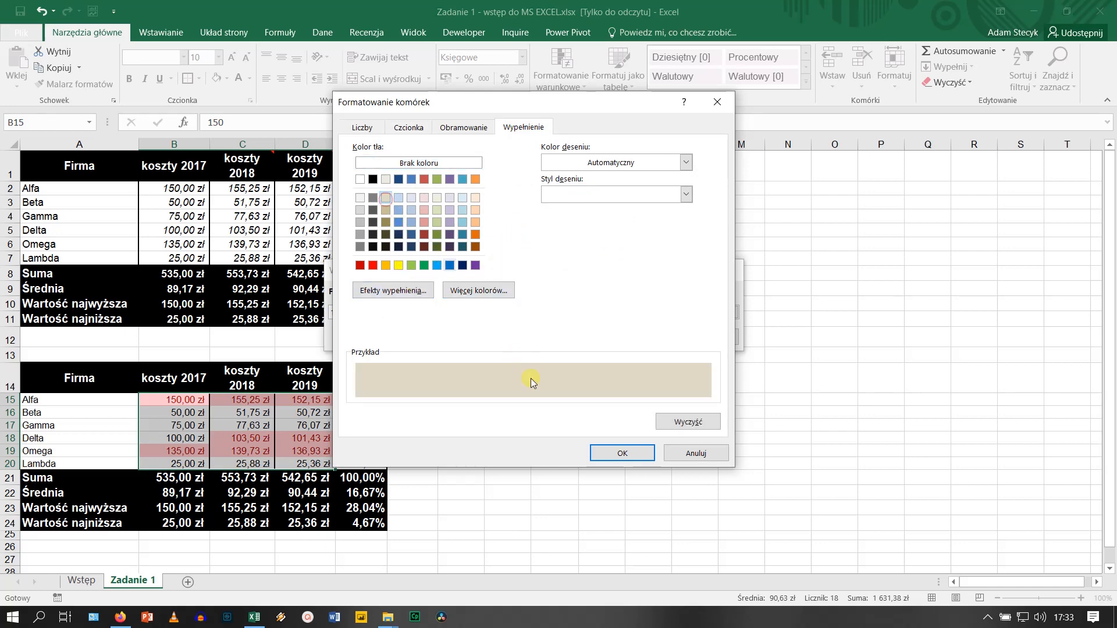
pyautogui.click(622, 453)
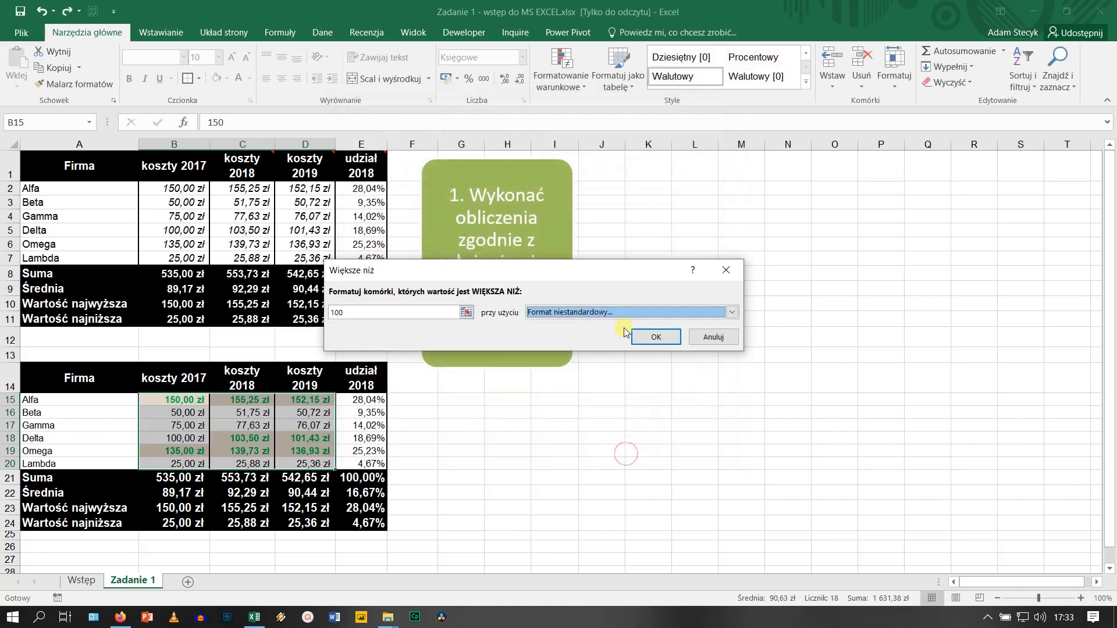
pyautogui.click(656, 336)
pyautogui.click(513, 480)
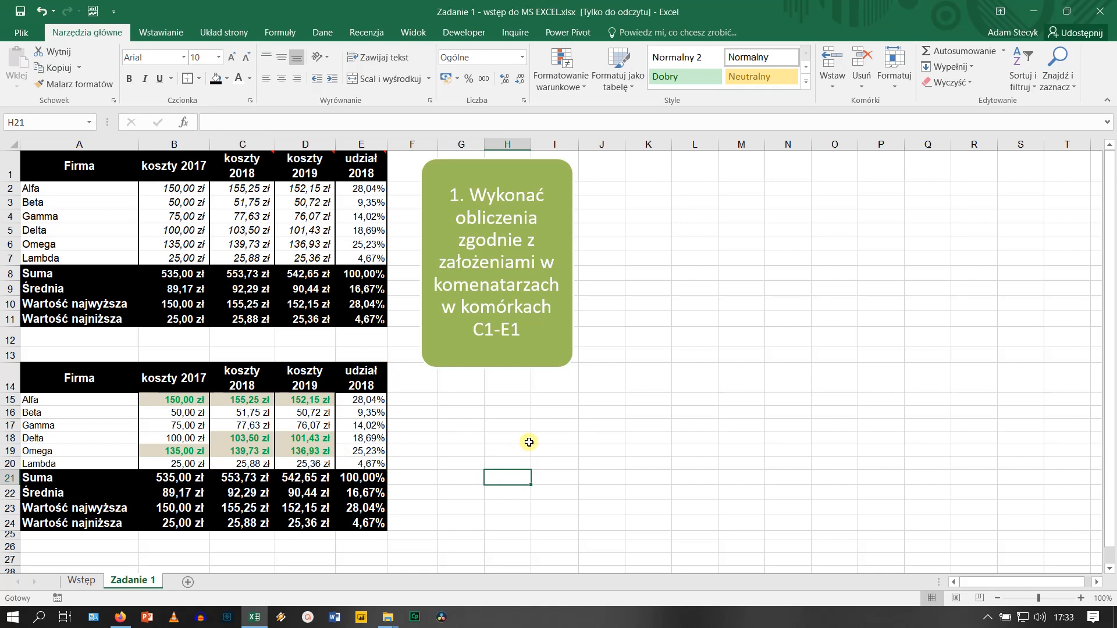
pyautogui.click(568, 86)
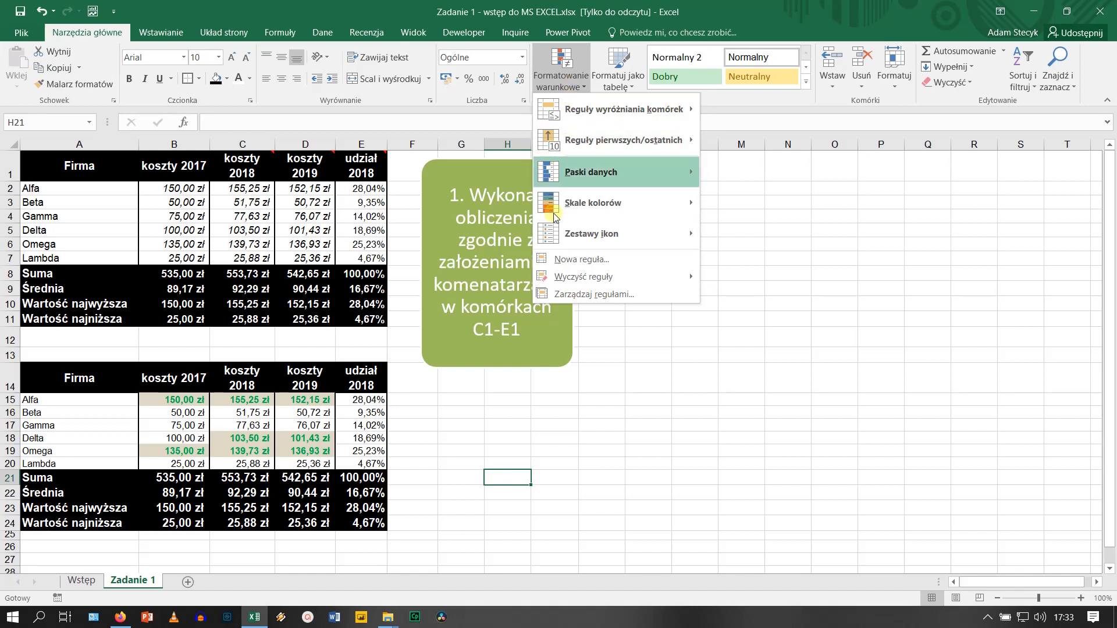
pyautogui.click(584, 434)
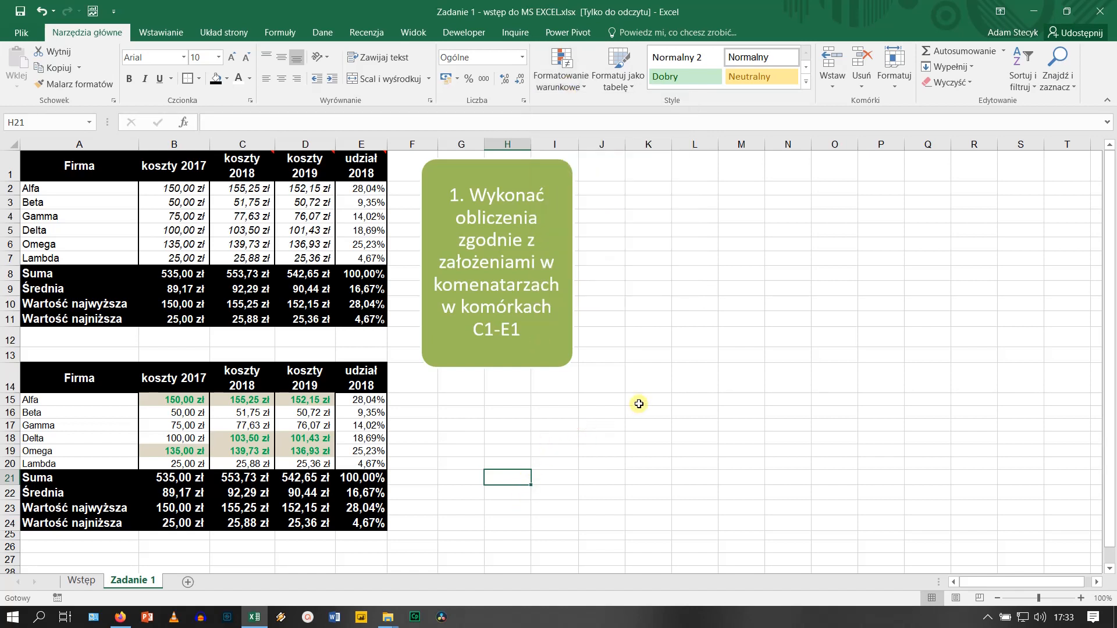